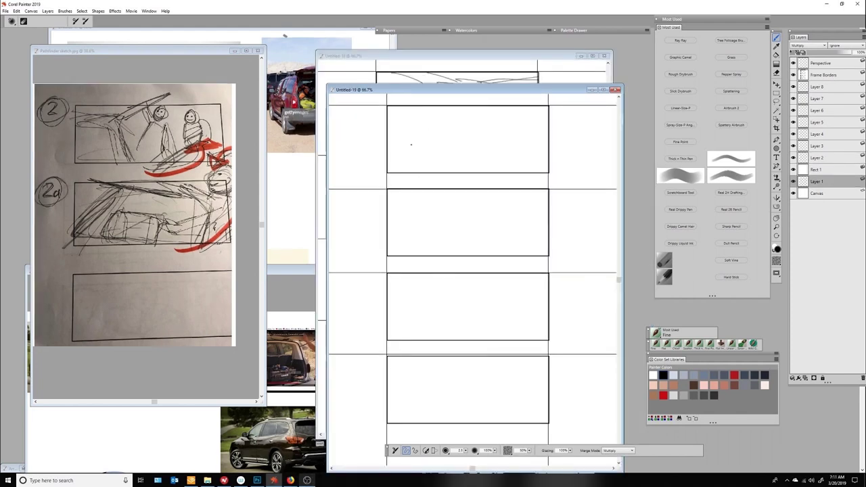
- Sketch the open rear hatch, cargo and figures beside the vehicle with rough lines in the first empty frame
mouse_move(416, 108)
left_mouse_down()
mouse_move(407, 160)
mouse_move(512, 109)
mouse_move(477, 162)
left_mouse_up()
left_click_drag(482, 123, 482, 145)
left_click_drag(499, 148, 500, 156)
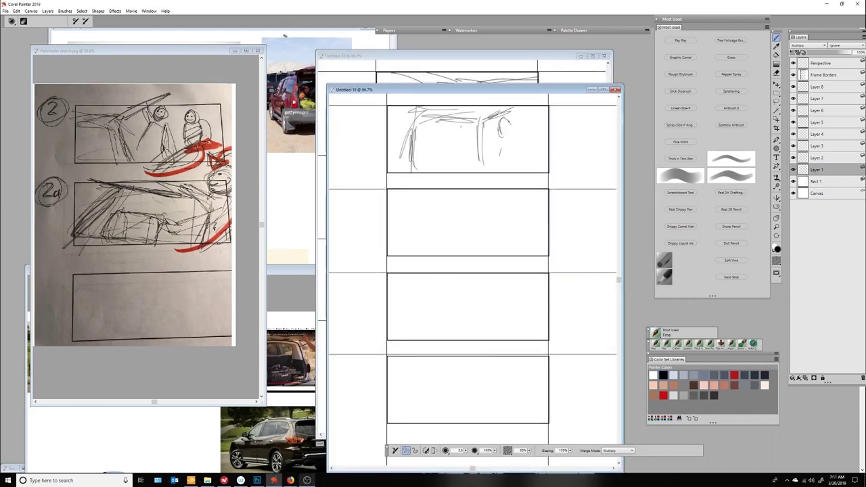
mouse_move(503, 118)
left_mouse_down()
mouse_move(499, 135)
mouse_move(437, 144)
mouse_move(444, 161)
left_mouse_up()
left_click_drag(466, 135, 467, 159)
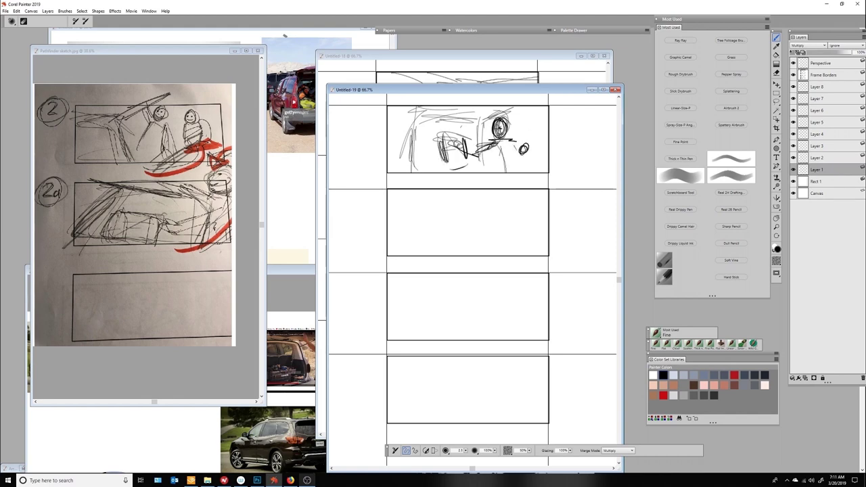
left_click_drag(514, 142, 520, 175)
mouse_move(489, 149)
left_mouse_down()
mouse_move(472, 161)
mouse_move(457, 152)
left_mouse_up()
left_click_drag(453, 147, 475, 161)
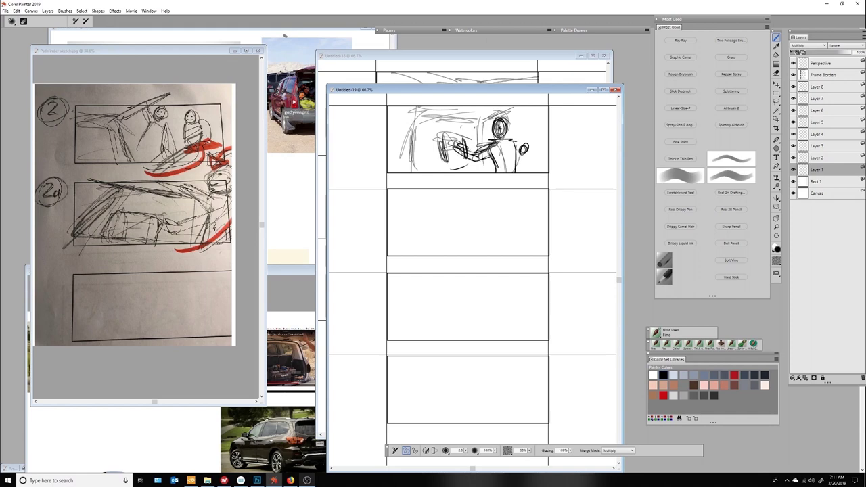
left_click_drag(490, 123, 472, 169)
left_click_drag(409, 119, 457, 117)
left_click_drag(406, 124, 401, 172)
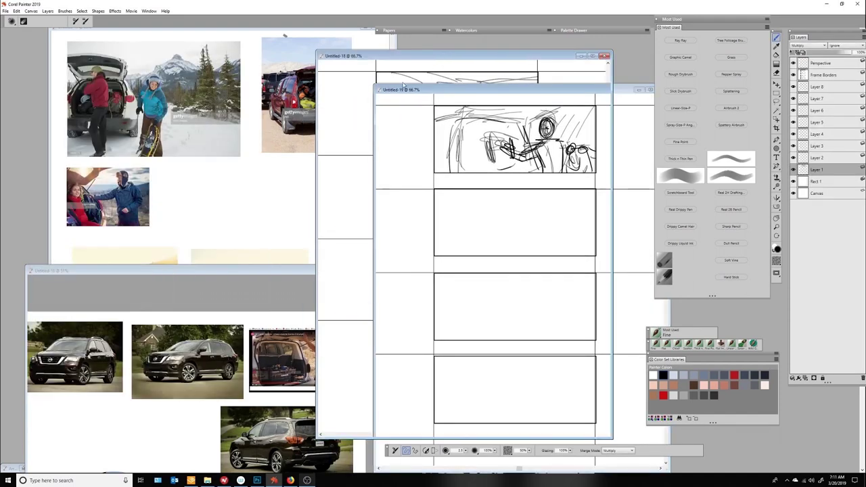
- Add grey shading to the new page's first frame and to the third and fourth frames of the other storyboard page
left_click_drag(420, 86, 440, 66)
key("alt+bracketright")
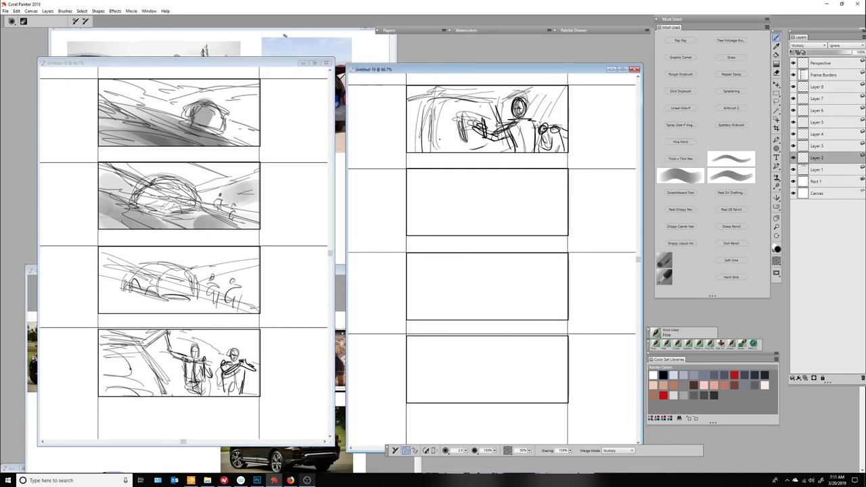
left_click_drag(433, 96, 463, 151)
left_click(139, 408)
left_click_drag(139, 342, 185, 391)
mouse_move(181, 307)
left_mouse_down()
mouse_move(102, 311)
mouse_move(203, 308)
left_mouse_up()
left_click_drag(235, 267, 257, 280)
left_click_drag(459, 65, 463, 62)
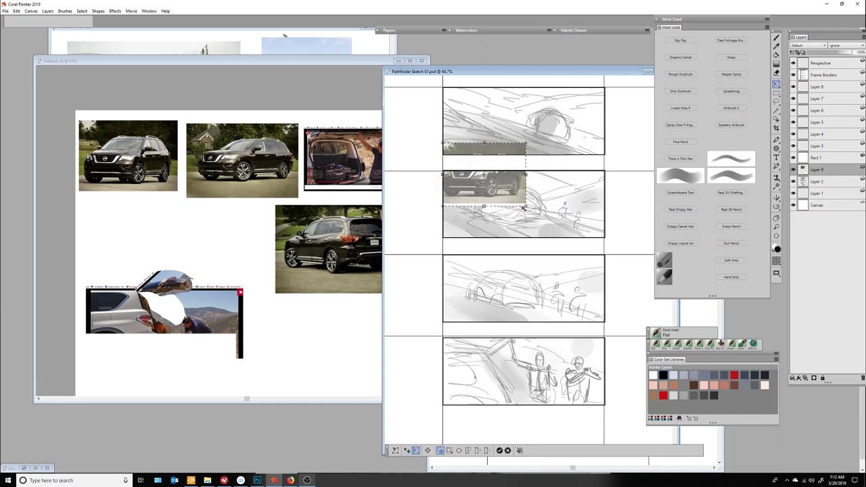
- Fit the two front-view car photos over the first and second frame sketches and the rear-view photo over the third
mouse_move(563, 119)
left_mouse_down()
mouse_move(500, 119)
mouse_move(566, 119)
mouse_move(571, 180)
mouse_move(570, 139)
left_mouse_up()
key("ctrl+v")
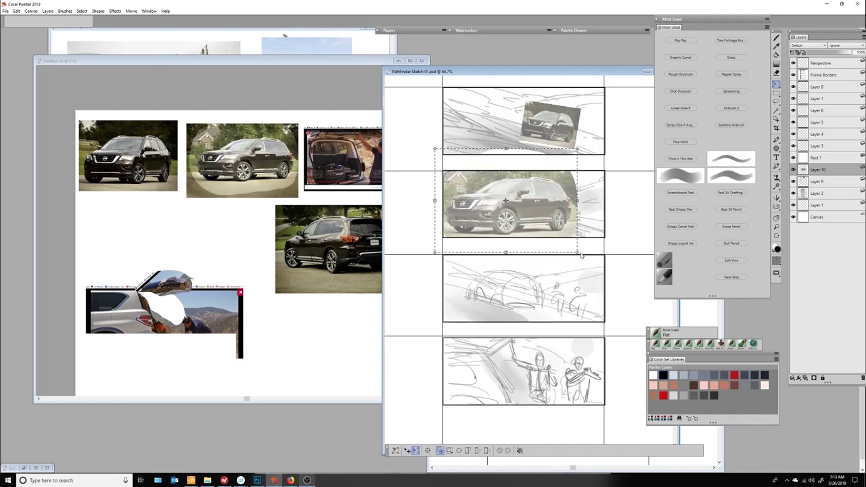
left_click_drag(521, 203, 511, 203)
key("Return")
key("ctrl+v")
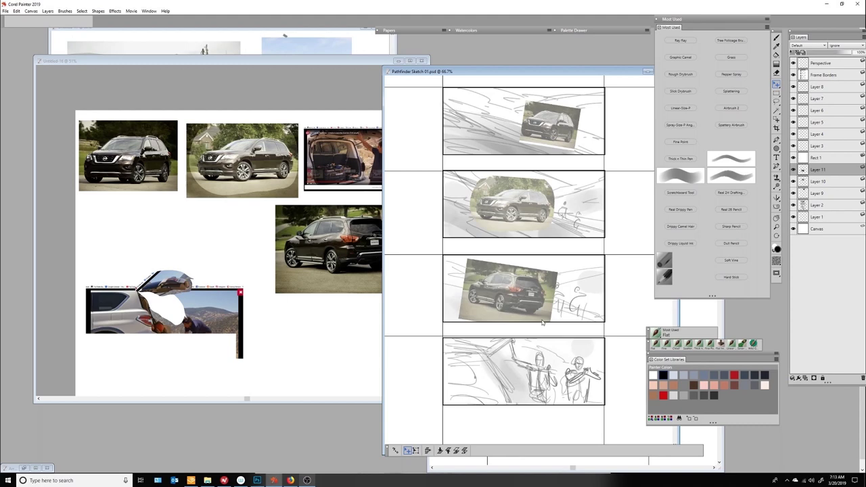
- Copy the silver SUV with raised tailgate into the fourth frame of Pathfinder Sketch 01.psd and delete the part covering the figures
left_click(234, 391)
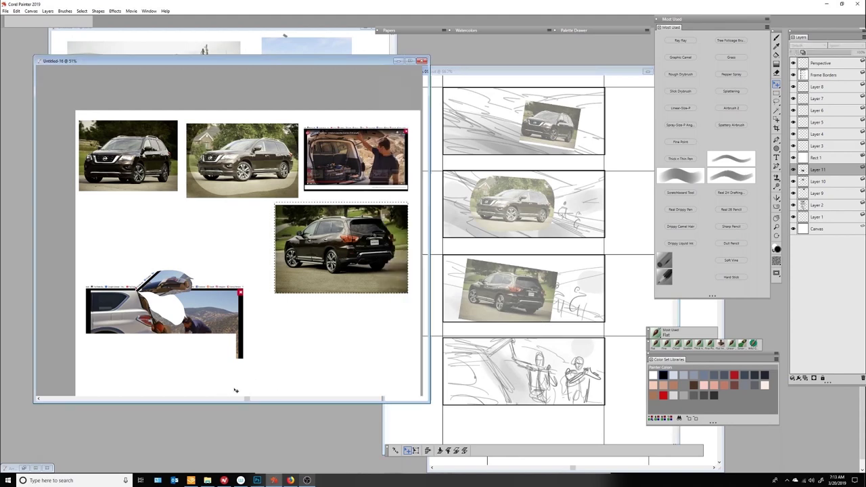
key("m")
left_click(162, 311)
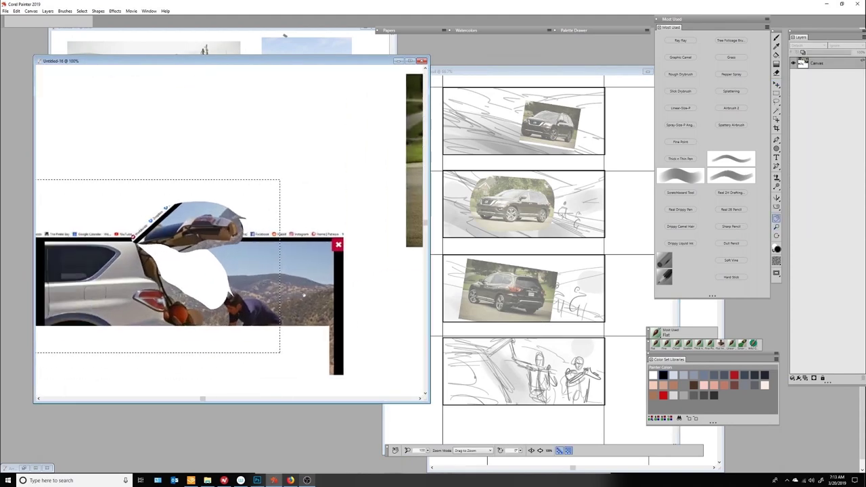
key("ctrl+c")
left_click(514, 108)
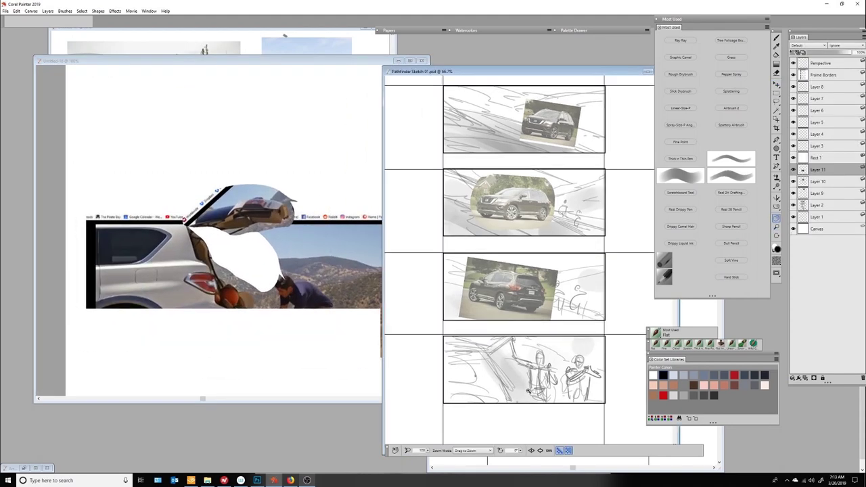
key("ctrl+v")
mouse_move(546, 321)
left_mouse_down()
mouse_move(547, 406)
mouse_move(552, 383)
mouse_move(555, 389)
left_mouse_up()
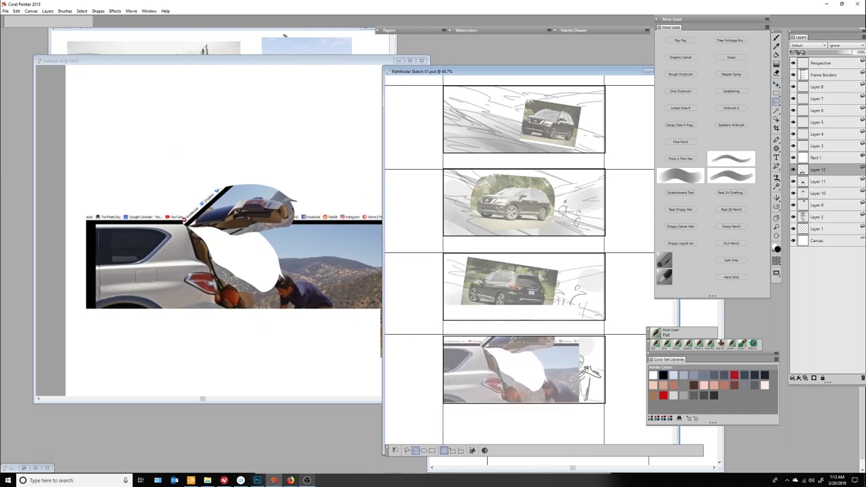
key("Delete")
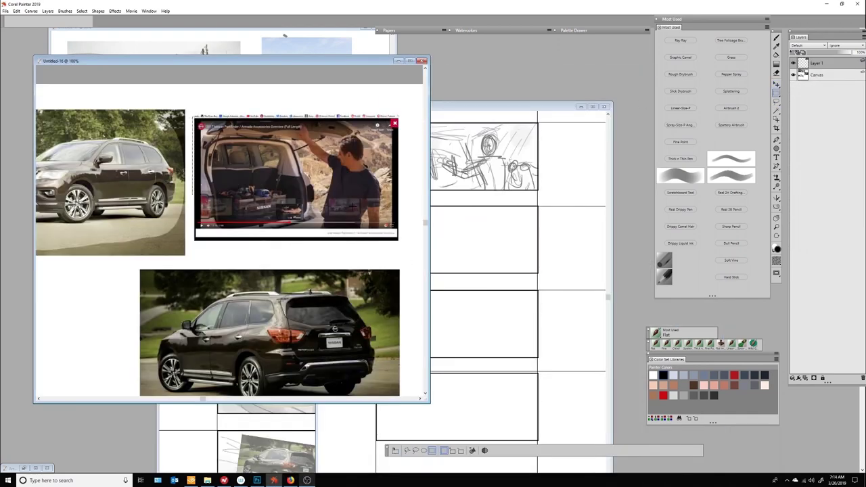
- Paste the photo of the man at the open cargo area into the first frame of Pathfinder Sketch 02.psd and scale it to fit
left_click(556, 247)
key("ctrl+v")
mouse_move(527, 234)
left_mouse_down()
mouse_move(526, 172)
mouse_move(540, 181)
left_mouse_up()
key("ctrl+alt+t")
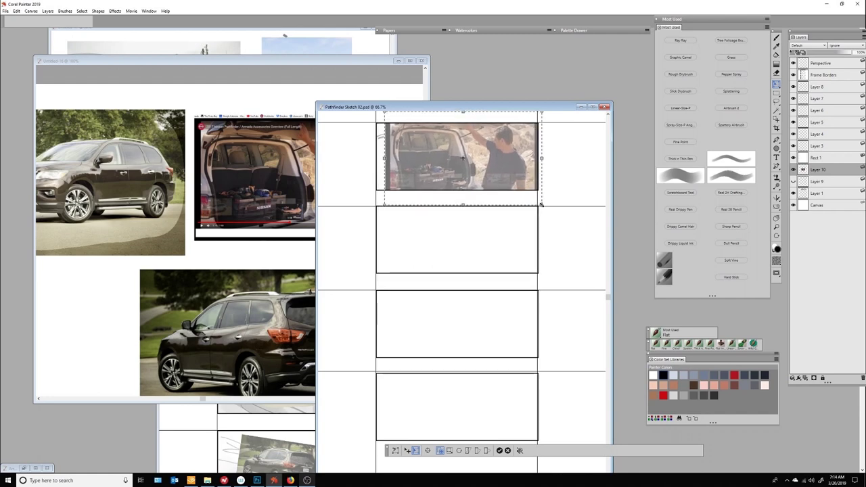
key("Return")
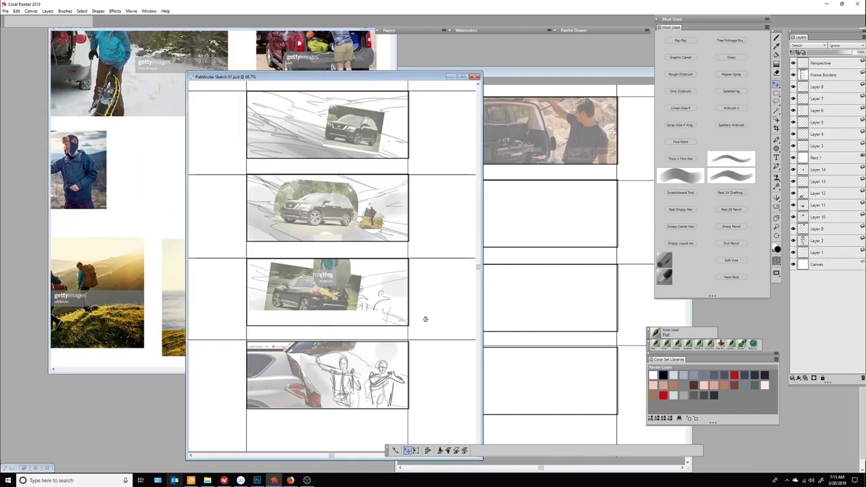
- Move the pasted hiker beside the car in the second frame and paste the red-jacketed hiker into the third frame
mouse_move(335, 280)
left_mouse_down()
mouse_move(344, 248)
mouse_move(392, 220)
left_mouse_up()
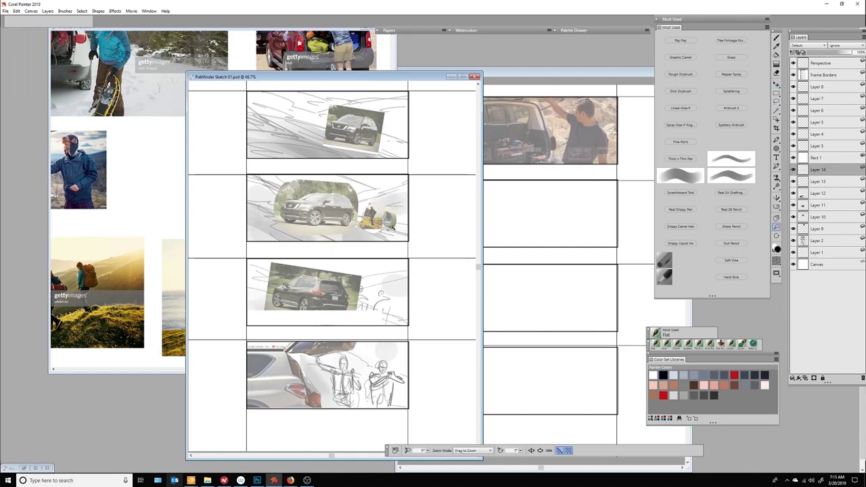
scroll(388, 218, "up", 3)
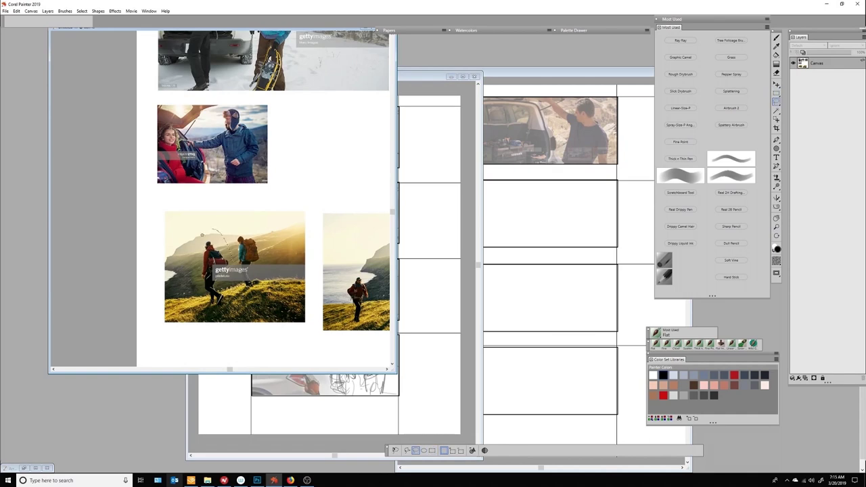
left_click(325, 416)
key("ctrl+v")
mouse_move(331, 281)
left_mouse_down()
mouse_move(365, 284)
mouse_move(363, 293)
left_mouse_up()
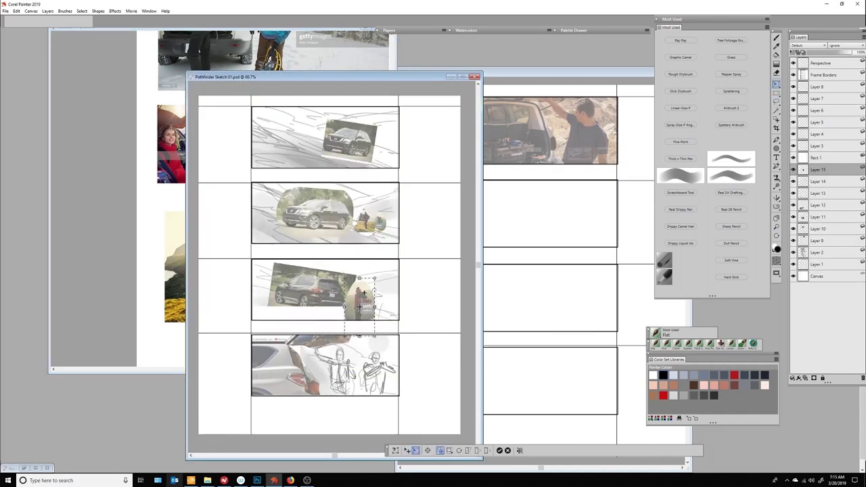
- Copy the hiker in the teal jacket from the hillside photo and place the figure beside the other hiker in the third frame
left_click(159, 326)
left_click_drag(233, 267, 237, 270)
key("ctrl+c")
left_click(429, 414)
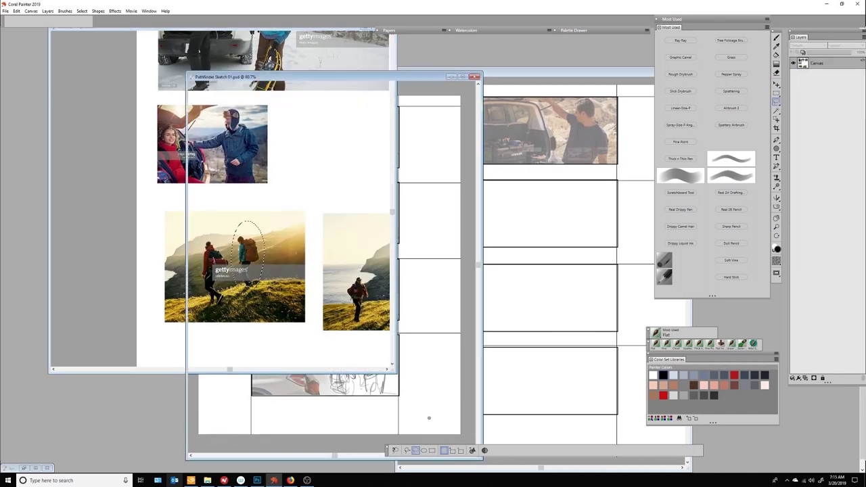
key("ctrl+v")
key("Return")
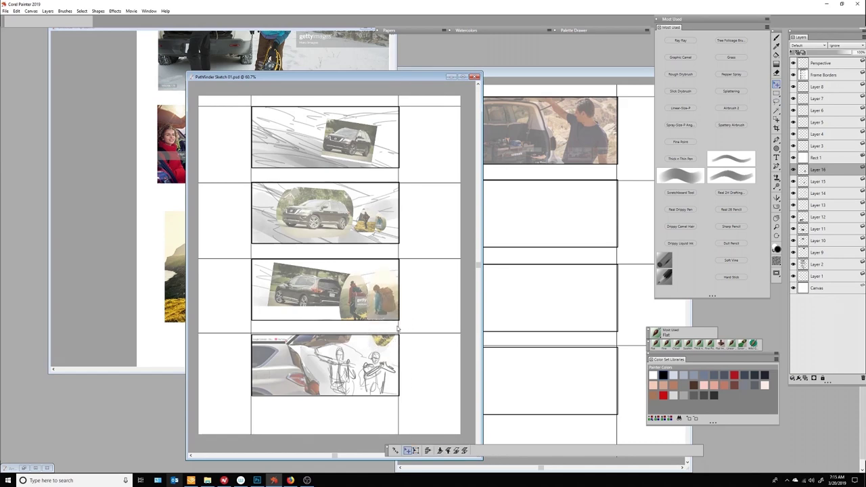
- Lasso and copy the couple at the open tailgate in the reference photo
left_click(159, 331)
left_click(418, 410)
left_click_drag(305, 76, 205, 268)
left_click(265, 196)
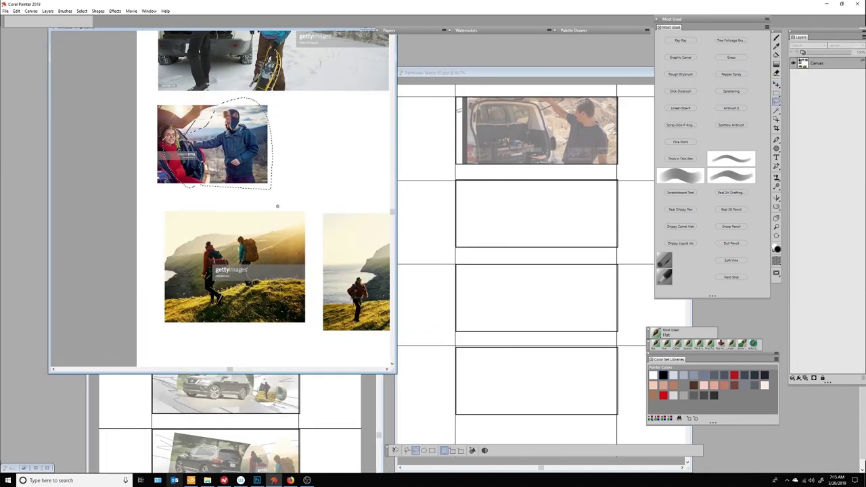
key("ctrl+c")
- Hide Layer 10 in Pathfinder Sketch 02.psd, paste the couple into the first frame and transform them to match the sketch
left_click_drag(460, 73, 401, 93)
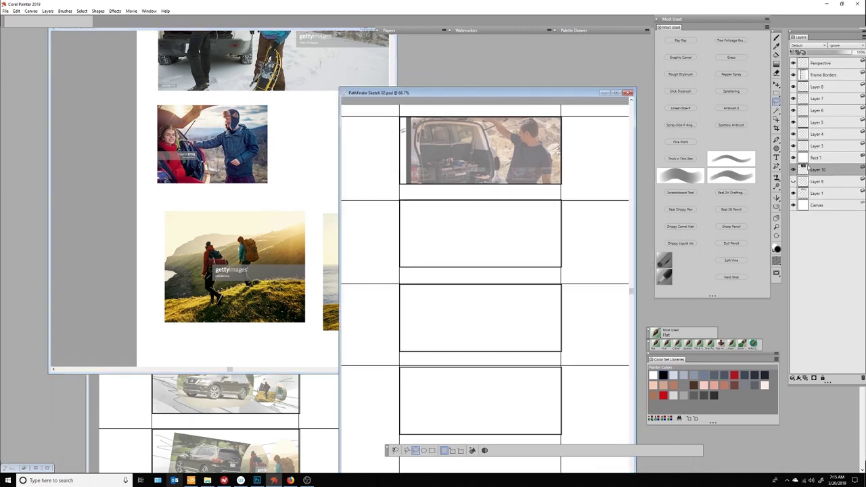
left_click(793, 169)
key("ctrl+v")
left_click_drag(504, 263, 497, 159)
key("ctrl+t")
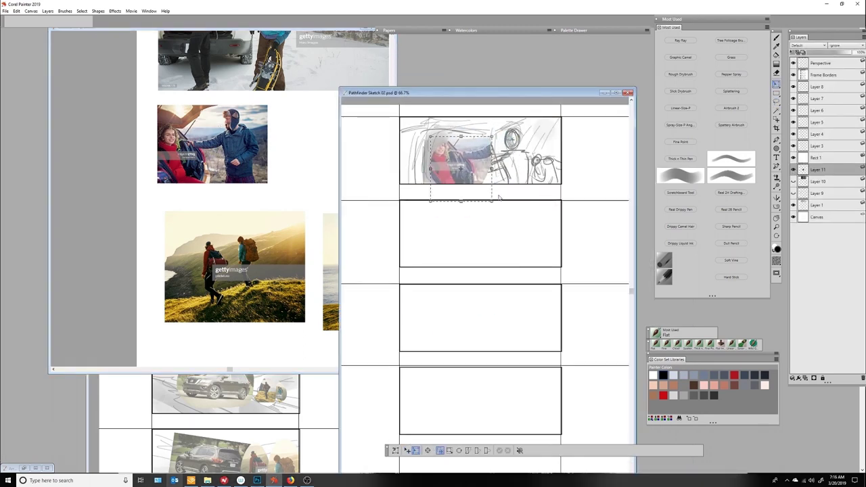
key("Return")
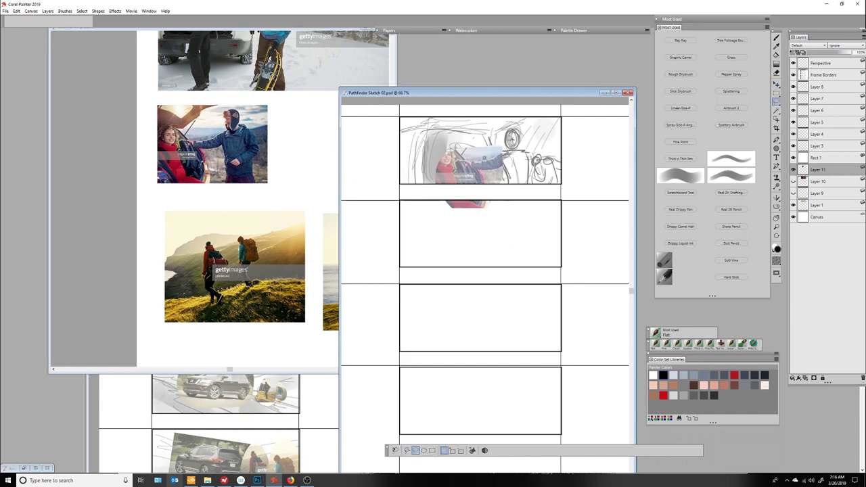
- Copy a selected part of the pasted couple onto a new layer and reposition it in the first frame
key("ctrl+c")
key("ctrl+v")
left_click_drag(483, 183, 483, 177)
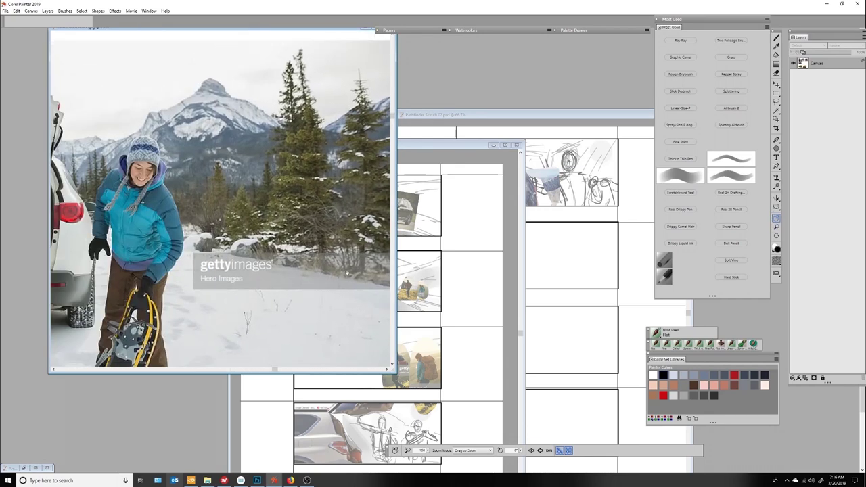
- Paste the cargo area and red-jacketed man from the snow photo into the first frame of Pathfinder Sketch 02.psd, mirrored and fitted to the sketch
key("r")
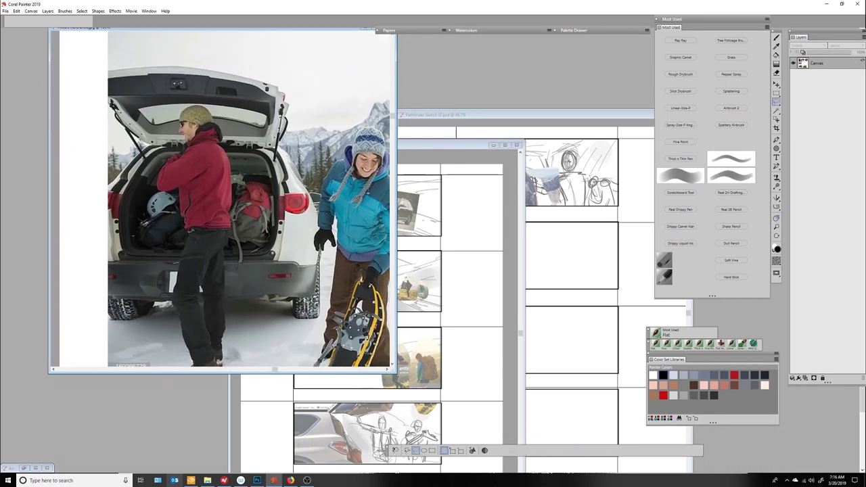
left_click(558, 315)
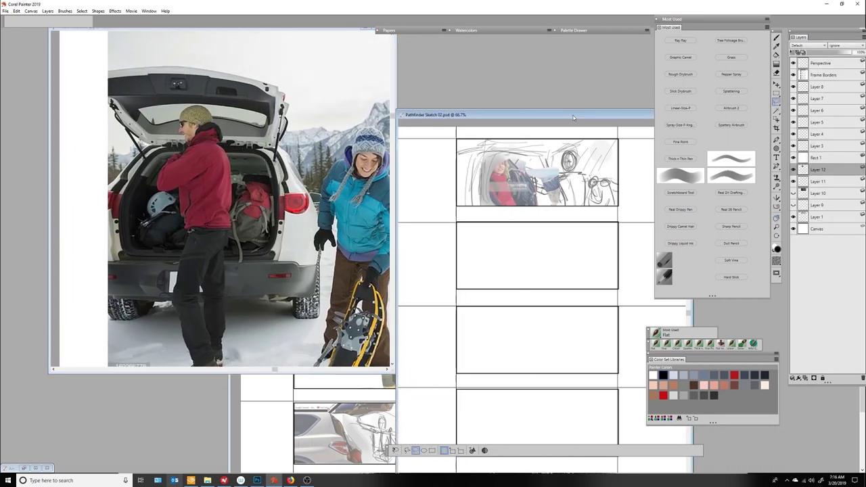
key("ctrl+v")
left_click_drag(557, 315, 512, 176)
key("m")
left_click(518, 268)
scroll(519, 268, "up", 2)
key("f")
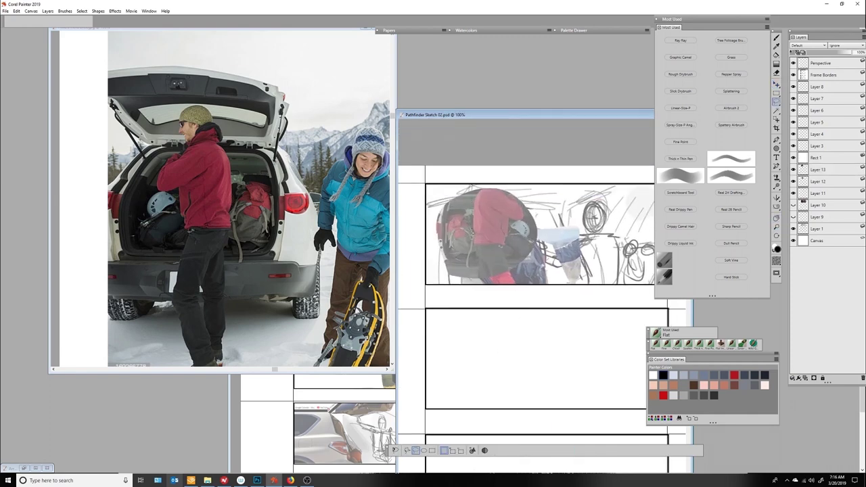
left_click_drag(552, 203, 507, 285)
key("ctrl+alt+t")
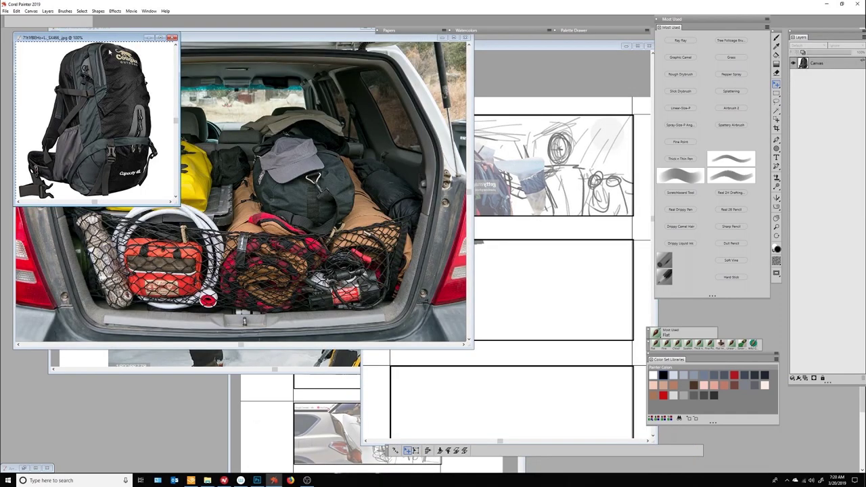
- Paste the black backpack photo into Pathfinder Sketch 02.psd and transform and position it around the first frame's cargo area
left_click(564, 199)
key("ctrl+v")
key("ctrl+alt+t")
left_click_drag(560, 174, 522, 242)
mouse_move(478, 285)
left_mouse_down()
mouse_move(577, 223)
mouse_move(575, 196)
mouse_move(612, 193)
left_mouse_up()
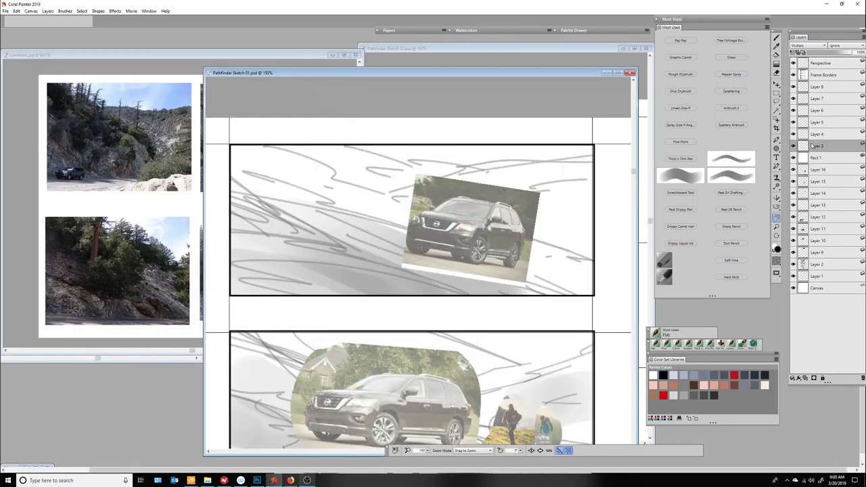
- Draw an oval outline around the near front wheel of the car in the first frame of Pathfinder Sketch 01.psd and fit it to the rim
left_click_drag(392, 175, 541, 311)
key("b")
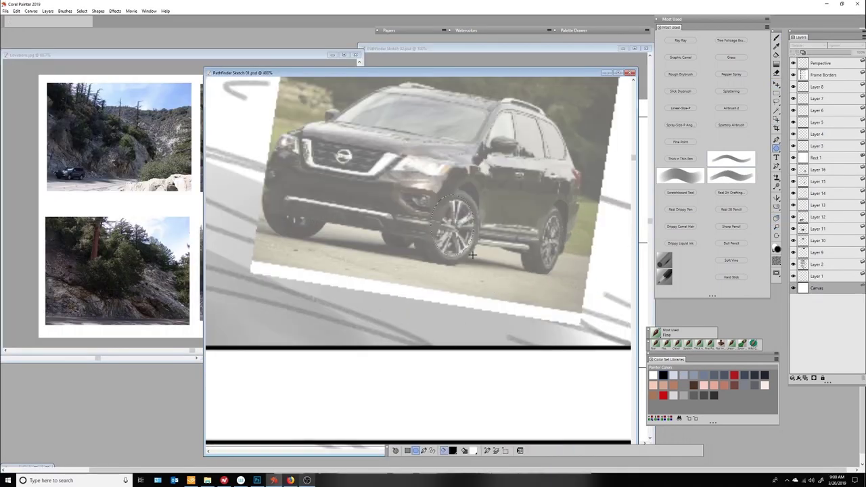
mouse_move(472, 254)
left_mouse_down()
mouse_move(468, 235)
mouse_move(562, 242)
left_mouse_up()
key("ctrl+alt+t")
key("Return")
- Duplicate the wheel oval onto the car's rear wheel and make it narrower to fit the rim
key("ctrl+c")
key("ctrl+v")
key("ctrl+alt+t")
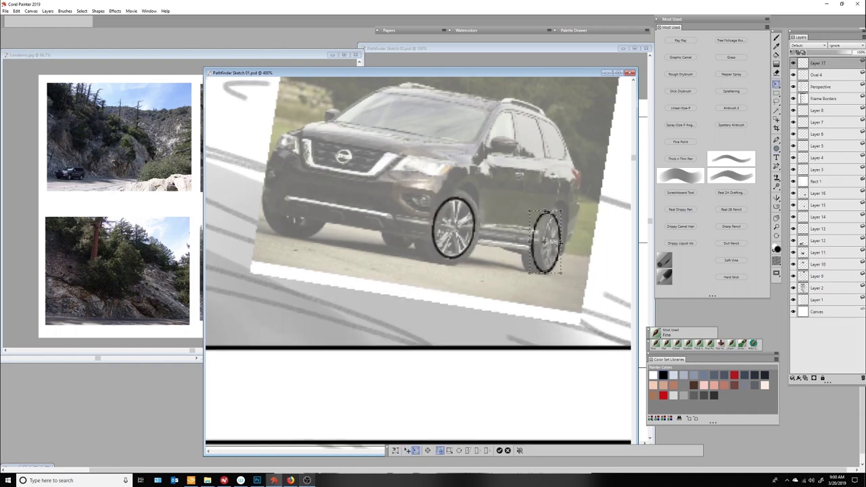
key("Return")
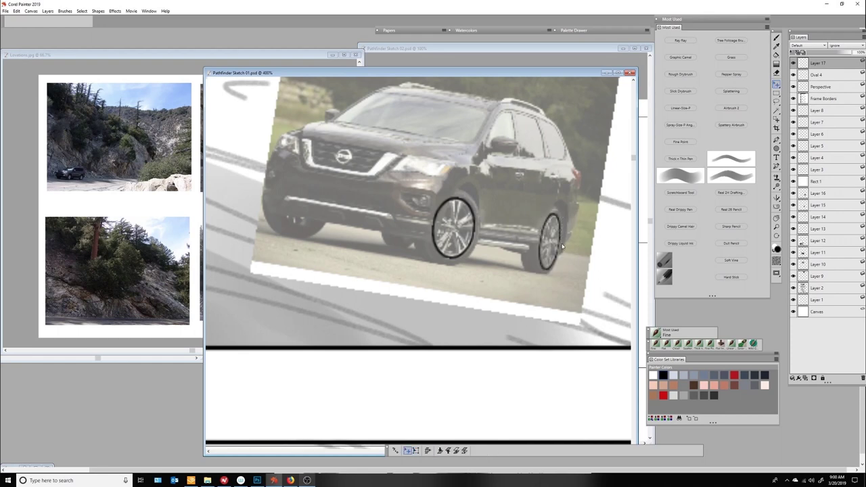
- Draw oval outlines around the near front and rear wheels of the car in the second frame and fit them to the rims
key("ctrl+0")
left_click_drag(364, 307, 407, 355)
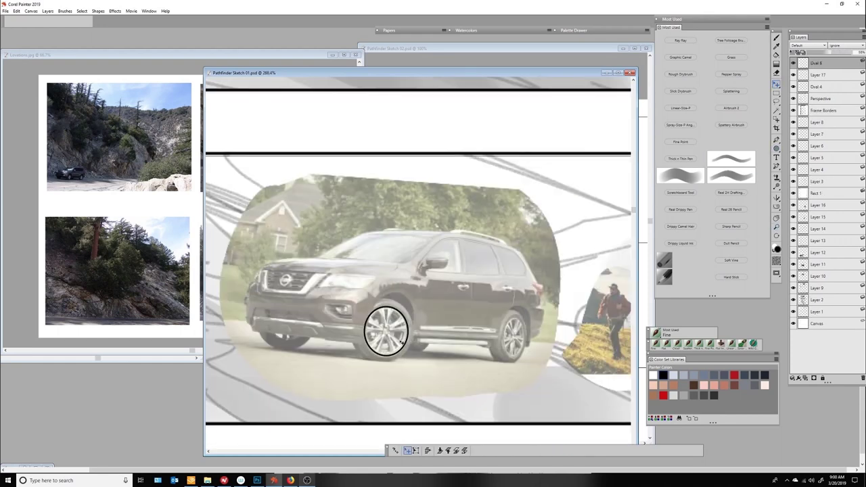
key("ctrl+alt+t")
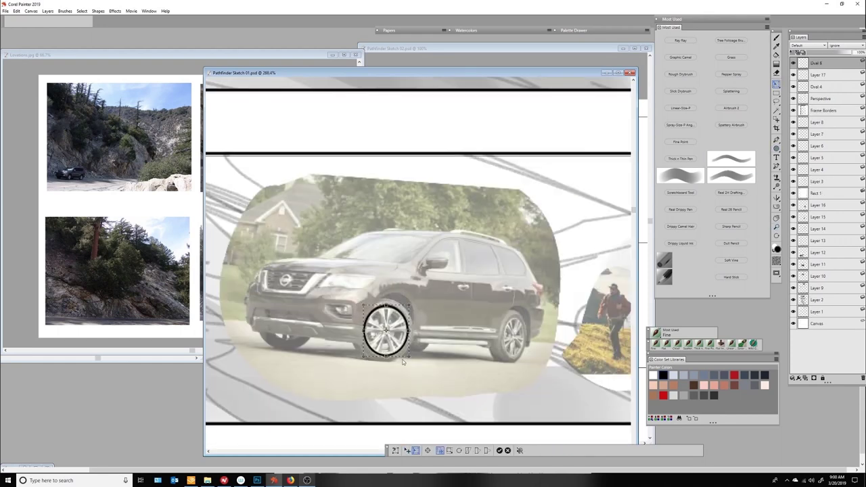
key("Return")
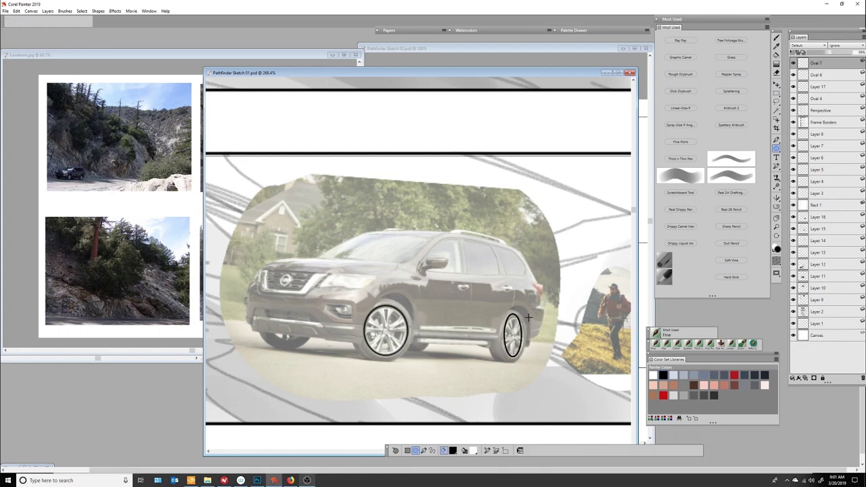
left_click_drag(521, 358, 502, 314)
key("ctrl+alt+t")
left_click_drag(515, 344, 523, 359)
key("Return")
- Draw oval outlines around the front and rear wheels of the car in the third frame and fit them to the rims
scroll(321, 316, "down", 5)
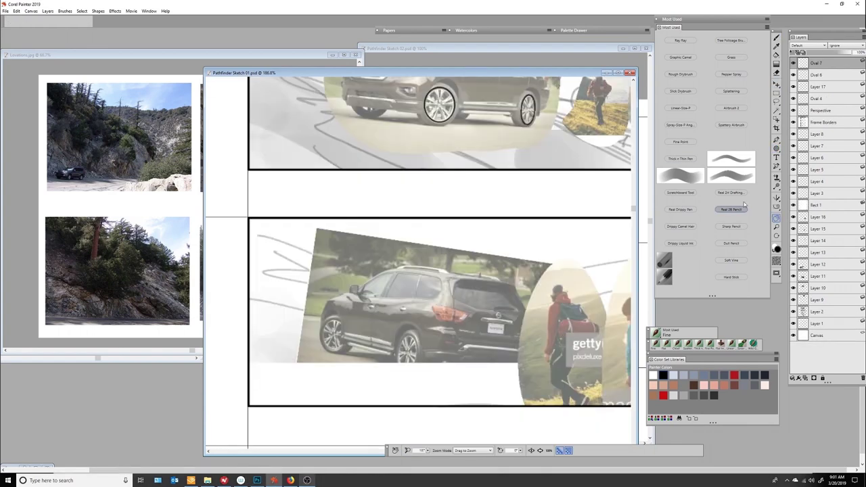
scroll(343, 350, "up", 3)
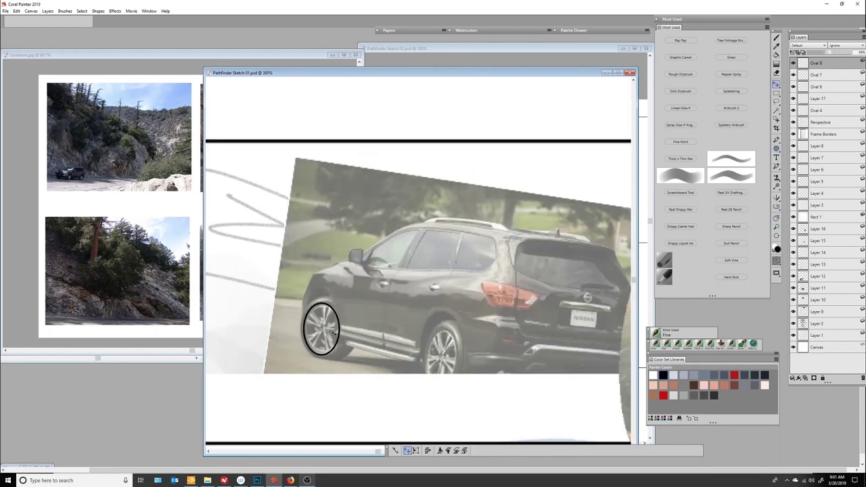
left_click_drag(303, 303, 341, 355)
key("ctrl+alt+t")
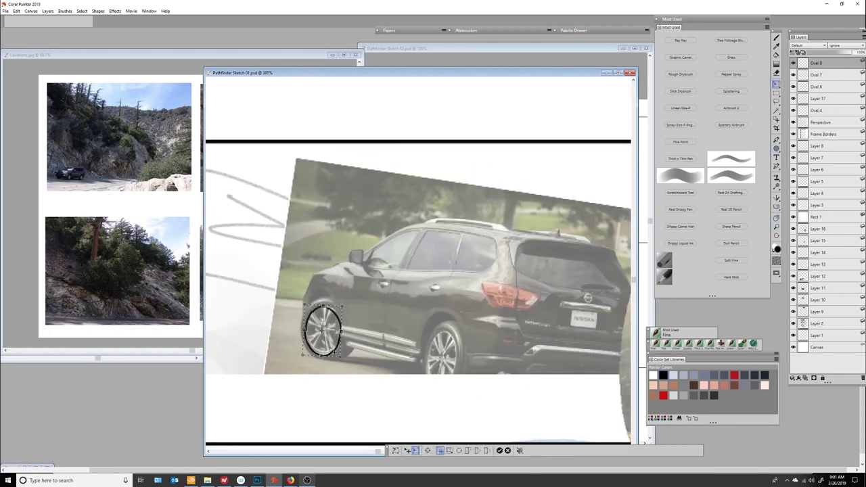
key("Return")
scroll(420, 271, "down", 2)
left_click_drag(410, 273, 442, 336)
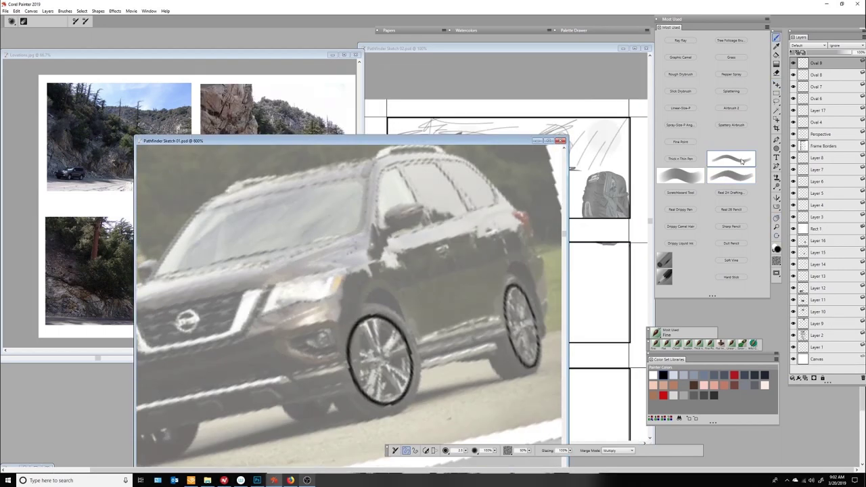
- Ink the side mirror, side windows, door handles, roof rails and rear edge of the first frame's car on Layer 3
left_click(816, 217)
left_click_drag(414, 203, 421, 213)
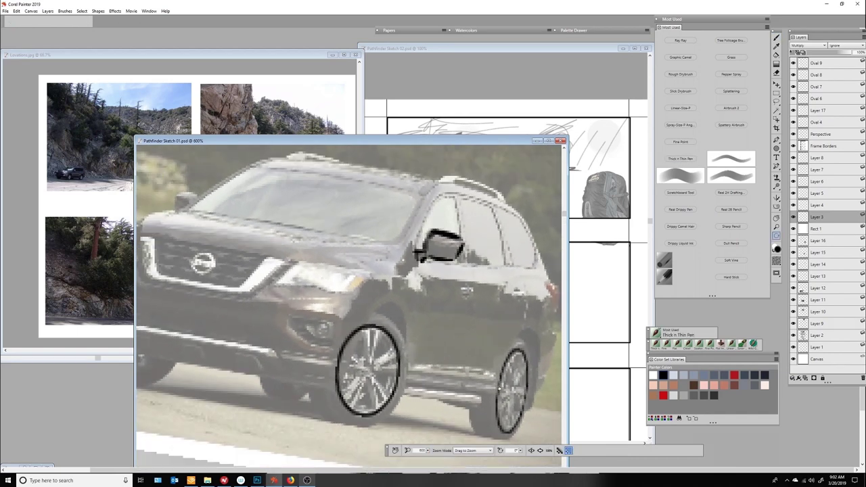
mouse_move(436, 194)
left_mouse_down()
mouse_move(414, 249)
mouse_move(464, 257)
left_mouse_up()
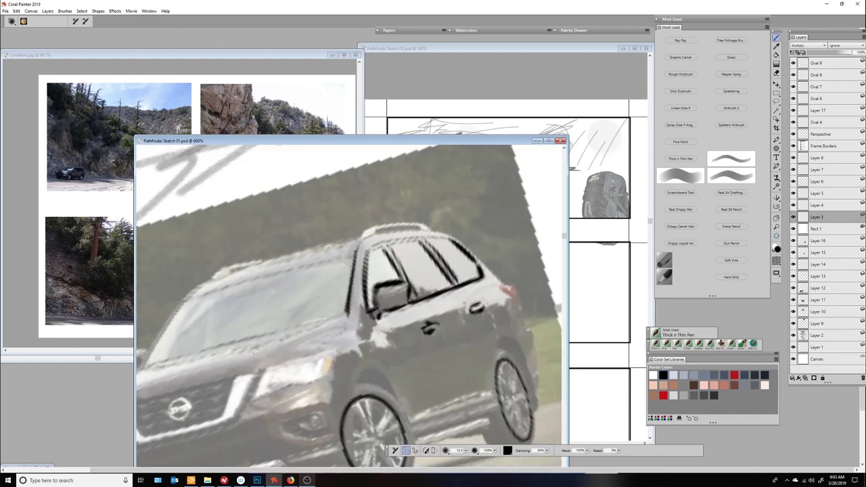
left_click_drag(363, 237, 443, 238)
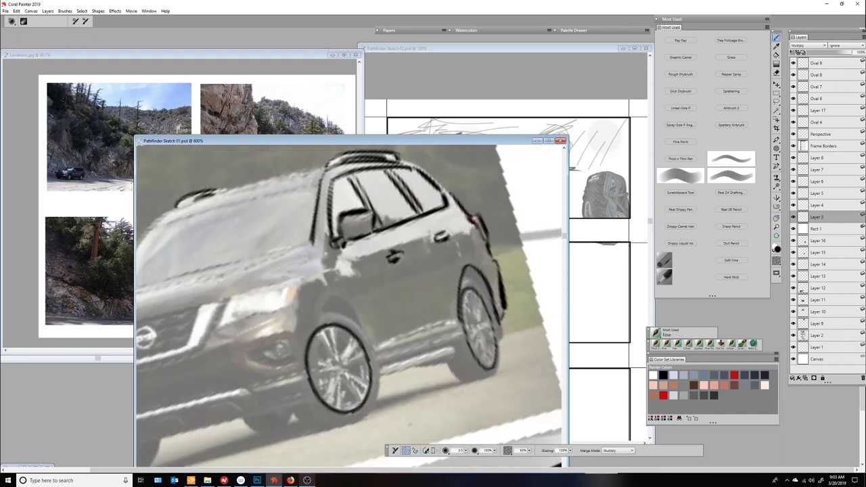
- Ink the sill lines, wheel arches and wheel spokes of the first frame's car with the Fine and Fine Point brushes
left_click_drag(372, 372, 467, 355)
left_click_drag(365, 349, 460, 336)
left_click(679, 141)
left_click_drag(328, 299, 314, 395)
key("ctrl+z")
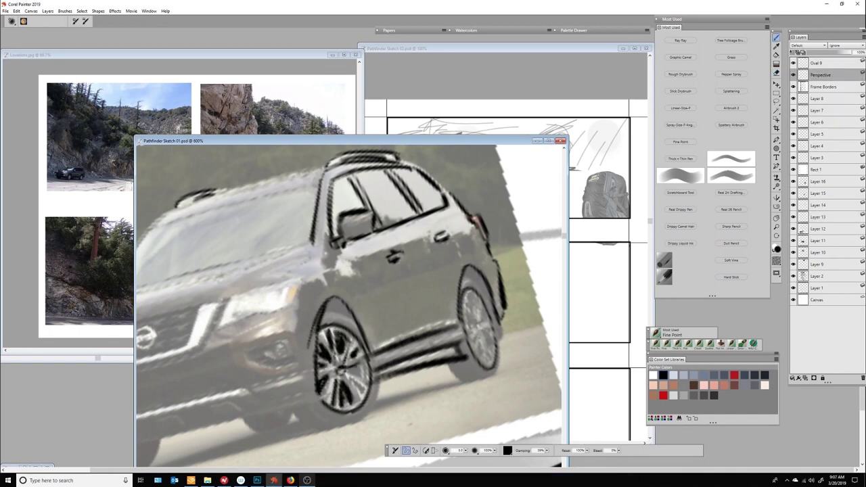
left_click(828, 98)
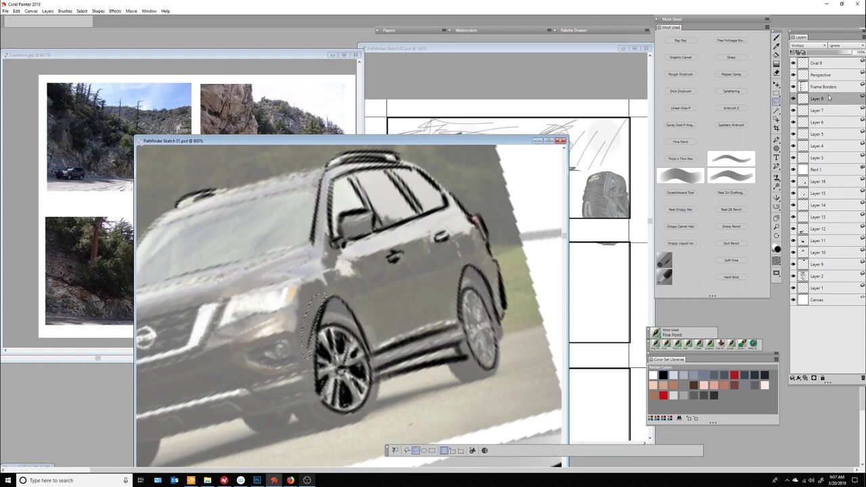
key("b")
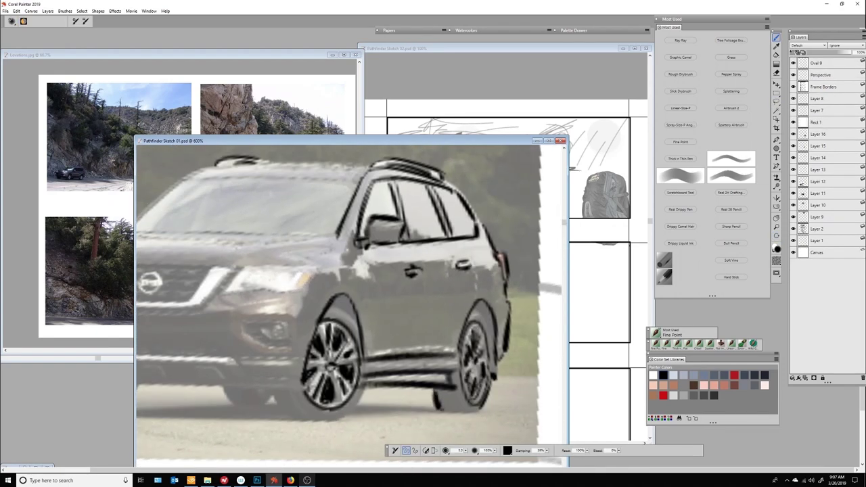
- Ink the headlights, near fog lamp, grille surround and hood edges of the first frame's car with the Fine and Fine Point brushes
left_click(744, 159)
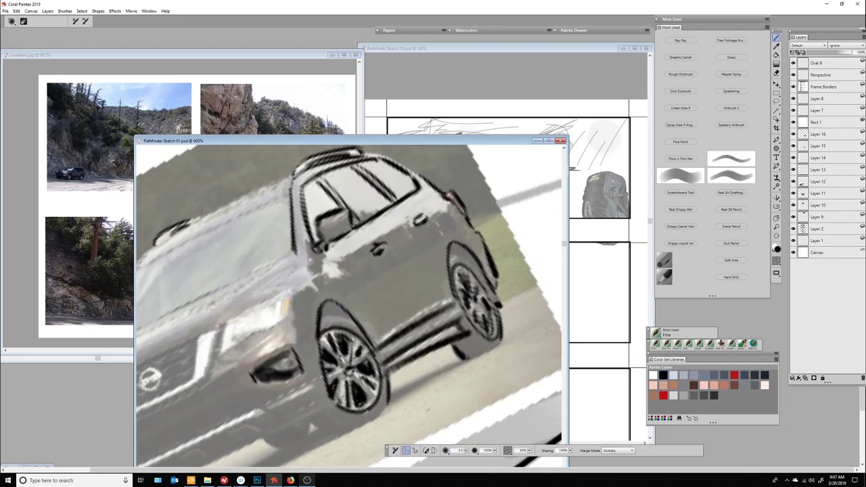
left_click_drag(218, 328, 215, 379)
left_click_drag(199, 338, 196, 378)
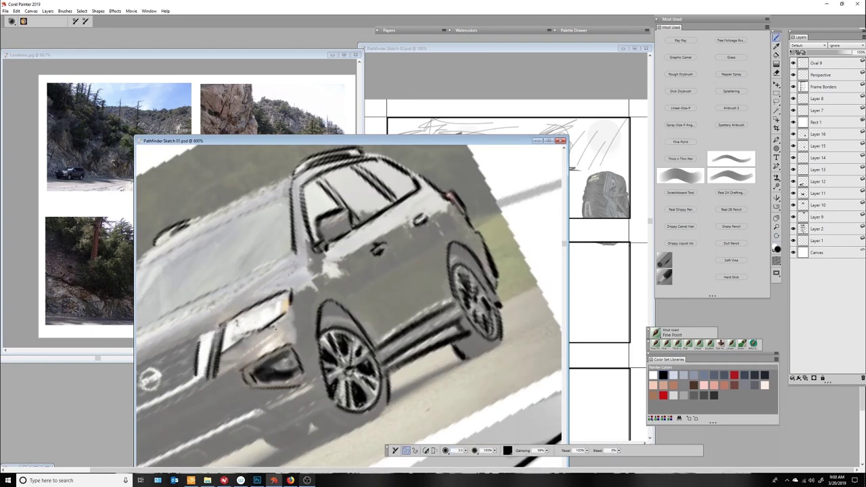
left_click_drag(311, 427, 446, 366)
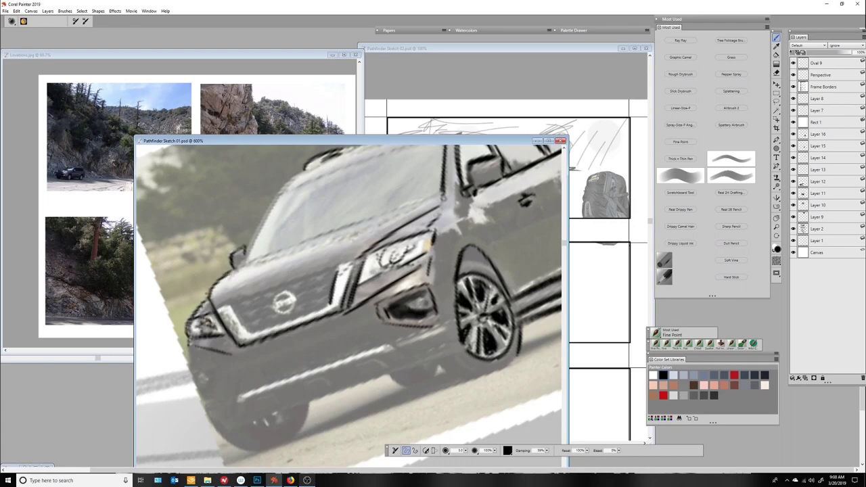
- Ink the far fog lamp, air intake and lower bumper details of the first frame's car
mouse_move(446, 366)
left_mouse_down()
mouse_move(433, 352)
mouse_move(440, 358)
left_mouse_up()
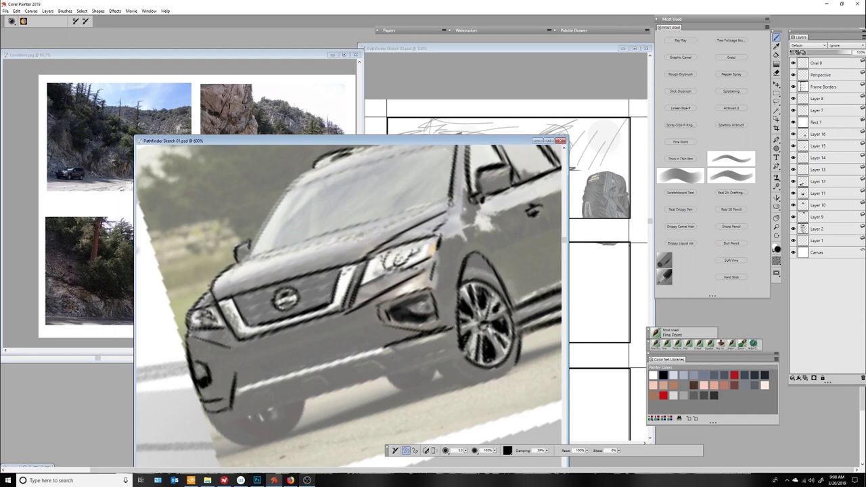
mouse_move(415, 365)
left_mouse_down()
mouse_move(208, 425)
mouse_move(430, 363)
left_mouse_up()
mouse_move(244, 395)
left_mouse_down()
mouse_move(395, 351)
mouse_move(237, 338)
mouse_move(348, 318)
mouse_move(366, 378)
mouse_move(379, 336)
left_mouse_up()
- Fill the front tires and the visible far tires of the first frame's car in black with the Chisel brush
left_click(689, 343)
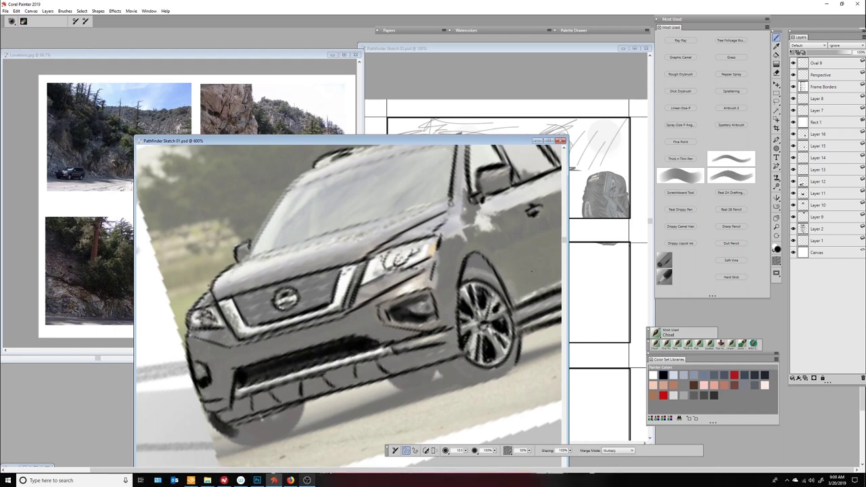
mouse_move(216, 436)
left_mouse_down()
mouse_move(304, 403)
mouse_move(301, 410)
left_mouse_up()
left_click_drag(382, 389, 470, 351)
left_click_drag(447, 383, 521, 331)
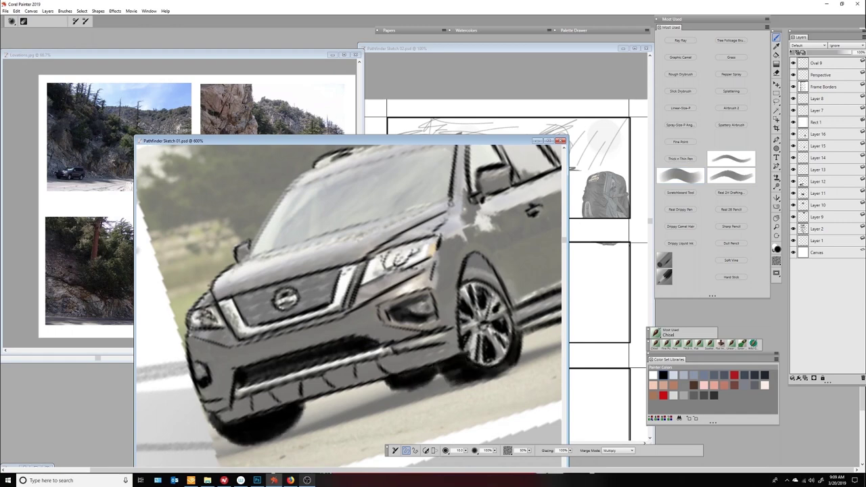
- Darken the rear tire, wheel arches and ground shadow beneath the first frame's car with the Chisel brush
left_click_drag(203, 464, 492, 376)
left_click_drag(292, 430, 460, 371)
mouse_move(463, 257)
left_mouse_down()
mouse_move(514, 313)
mouse_move(517, 346)
left_mouse_up()
scroll(476, 358, "down", 5)
left_click_drag(481, 376, 556, 347)
left_click_drag(531, 312, 538, 302)
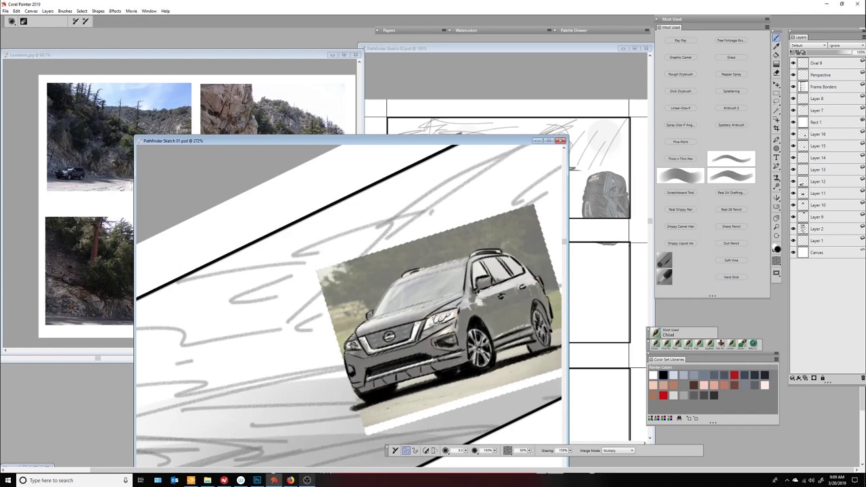
- Ink the door seams, hood creases and windshield edges of the first frame's car with the Fine and Fine Point brushes
left_click_drag(464, 284, 534, 308)
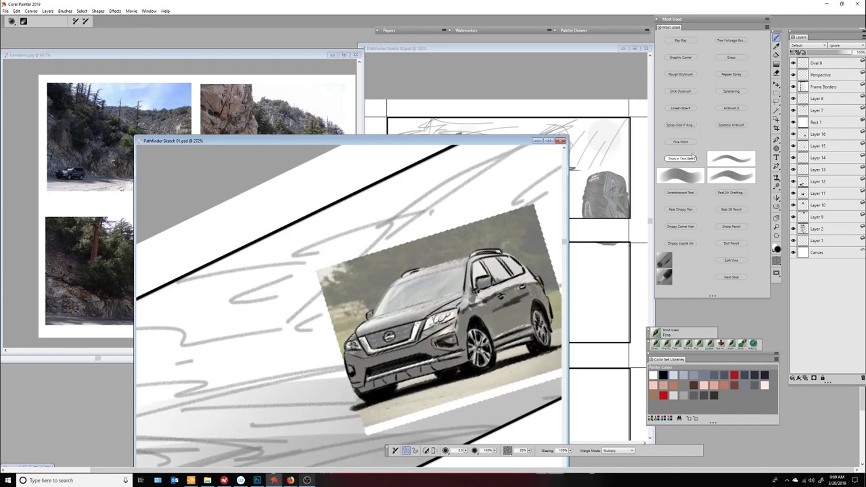
left_click(679, 141)
left_click_drag(500, 283, 514, 328)
left_click_drag(373, 317, 467, 263)
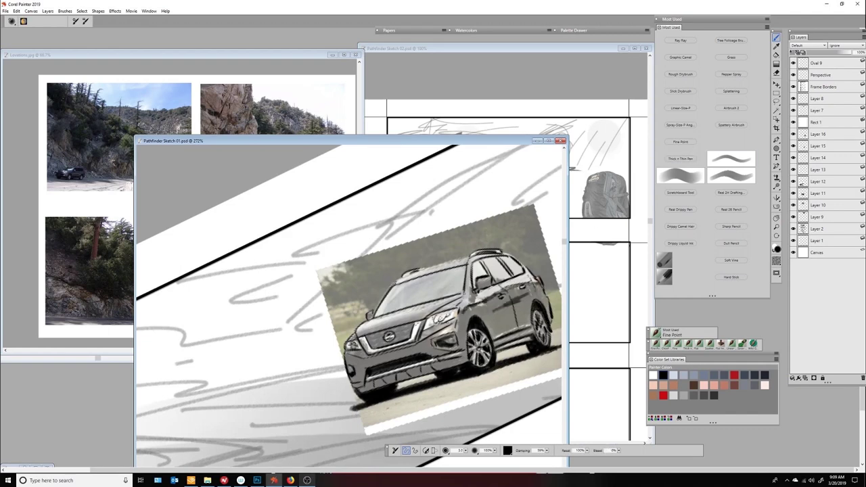
left_click_drag(396, 284, 467, 260)
left_click_drag(388, 330, 411, 325)
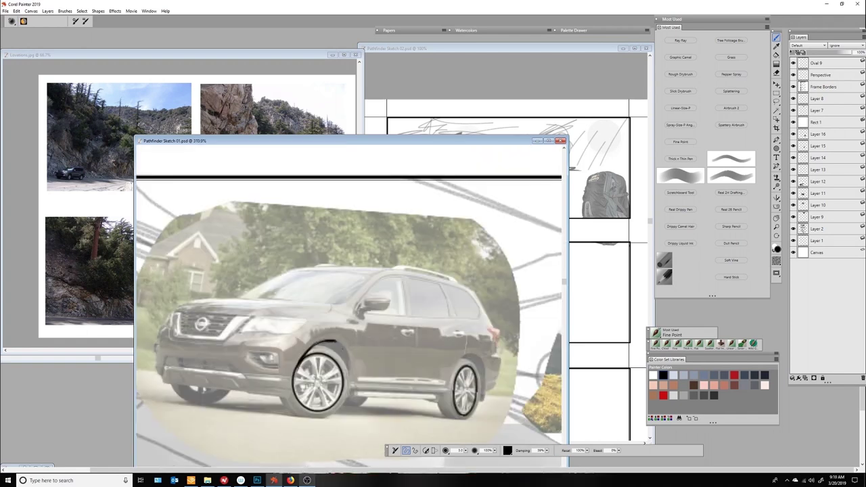
- Ink the wheel arches, wheel spokes, taillight, rear bumper and sill of the second frame's car with the Fine Point brush
left_click_drag(338, 341, 349, 391)
left_click_drag(457, 357, 450, 395)
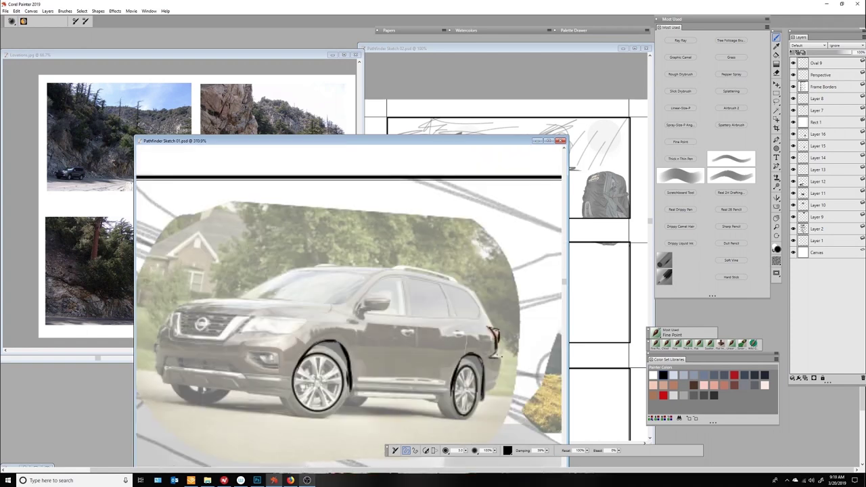
left_click_drag(474, 304, 466, 260)
mouse_move(378, 379)
left_mouse_down()
mouse_move(464, 342)
mouse_move(463, 333)
mouse_move(461, 349)
left_mouse_up()
left_click_drag(473, 317, 489, 352)
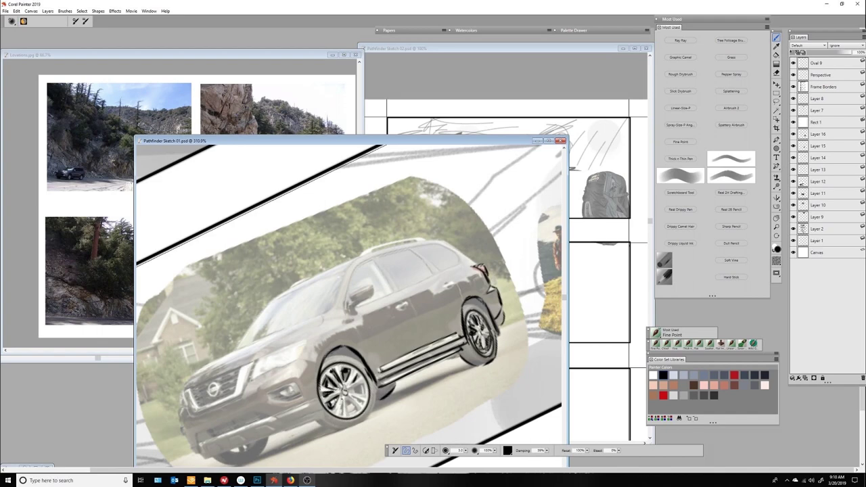
- Ink the front bumper edge, grille, near headlight and hood outline of the second frame's car
left_click_drag(351, 304, 325, 270)
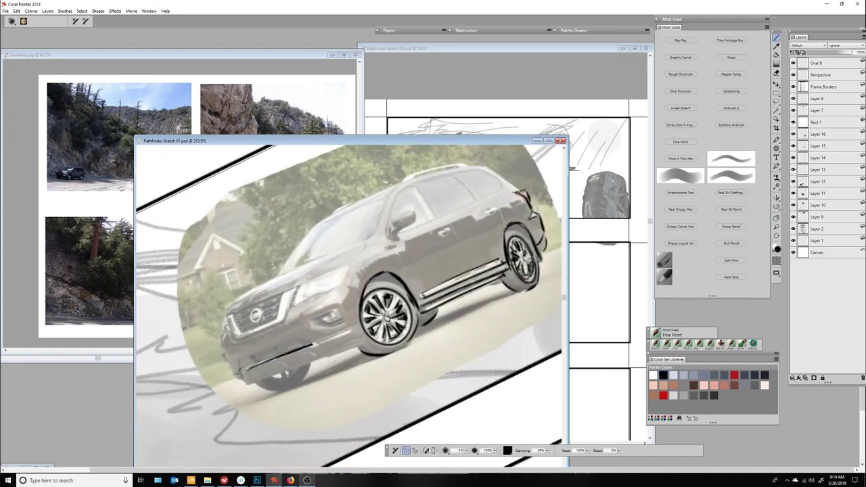
left_click_drag(233, 314, 352, 267)
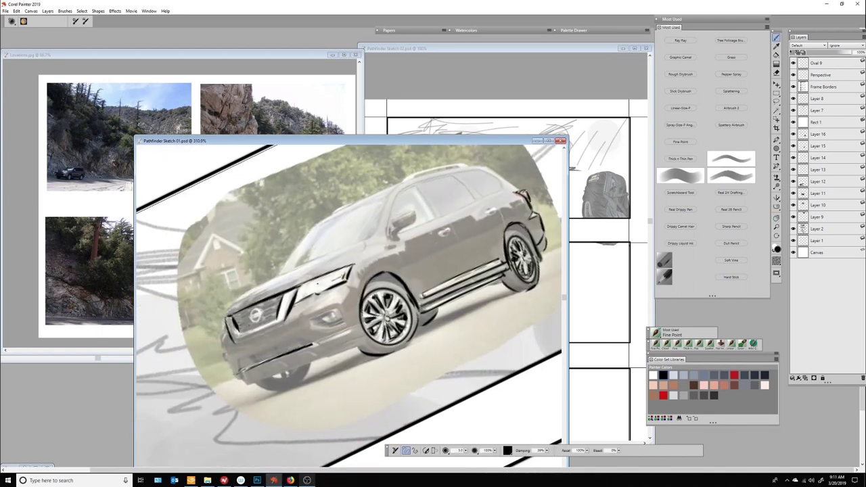
mouse_move(223, 318)
left_mouse_down()
mouse_move(371, 240)
mouse_move(392, 191)
left_mouse_up()
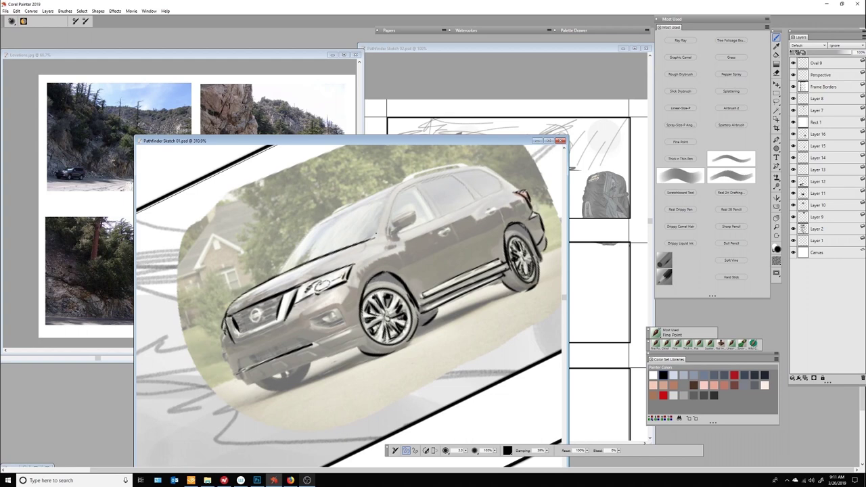
- Ink the windshield edges, front pillar and side mirror of the second frame's car
left_click_drag(373, 238, 394, 192)
left_click_drag(317, 224, 285, 269)
left_click_drag(388, 234, 399, 193)
left_click_drag(395, 232, 416, 218)
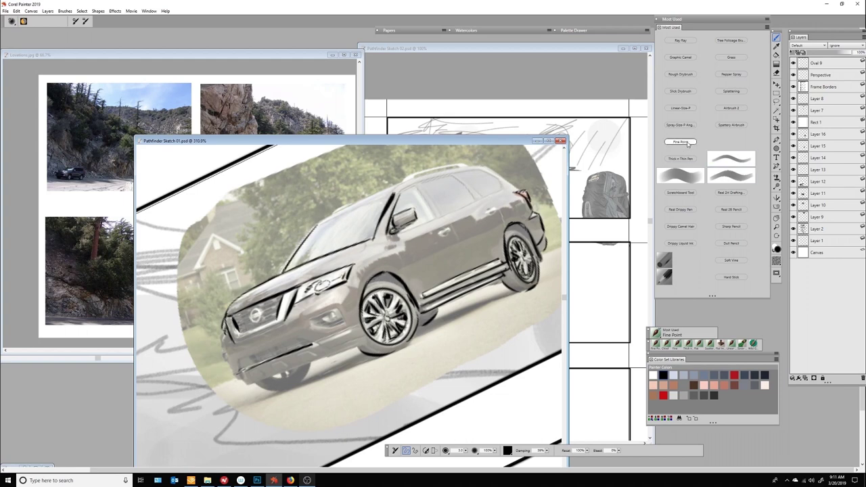
- Ink the lower air intake of the second frame's car and fill its grille in black with the Fine brush
mouse_move(473, 284)
left_mouse_down()
mouse_move(254, 363)
mouse_move(320, 357)
left_mouse_up()
left_click(731, 159)
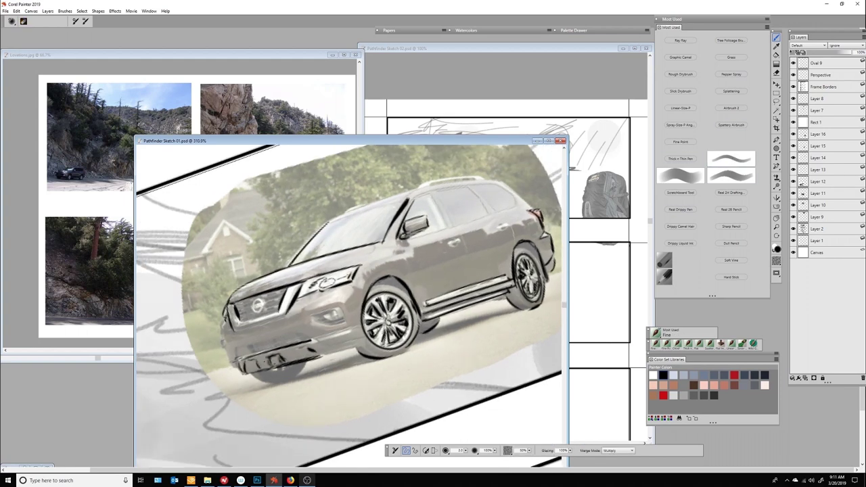
left_click_drag(237, 355, 299, 332)
left_click_drag(238, 350, 297, 337)
mouse_move(229, 313)
left_mouse_down()
mouse_move(222, 357)
mouse_move(287, 315)
mouse_move(266, 299)
mouse_move(283, 291)
left_mouse_up()
left_click_drag(225, 332, 354, 298)
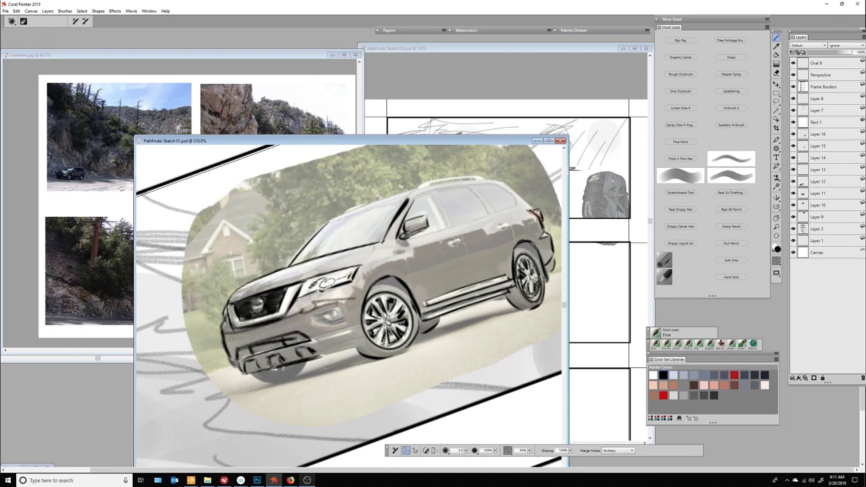
- Ink the fog lamp and the lower bumper up to the front wheel of the second frame's car with the Fine brush
left_click_drag(306, 330, 342, 318)
left_click_drag(303, 341, 368, 324)
left_click(730, 159)
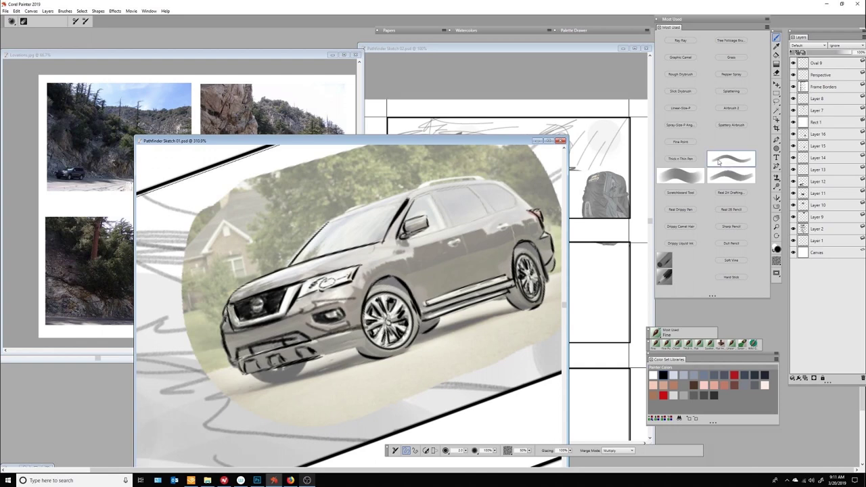
left_click_drag(319, 356, 364, 337)
left_click_drag(310, 358, 370, 344)
left_click_drag(253, 383, 286, 374)
- Ink the front window frame and roofline of the second frame's car, erasing stray marks around the side windows
scroll(349, 305, "up", 3)
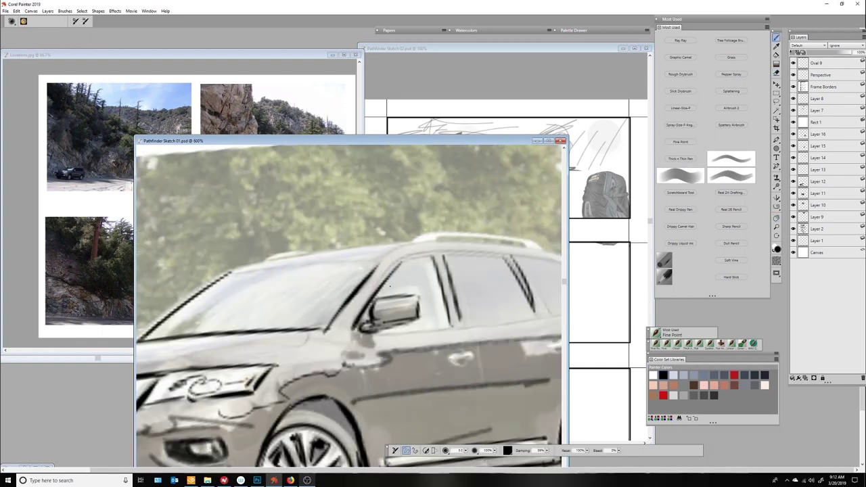
mouse_move(396, 265)
left_mouse_down()
mouse_move(535, 253)
mouse_move(542, 240)
left_mouse_up()
key("e")
left_click_drag(514, 271, 481, 316)
key("b")
left_click_drag(331, 287, 476, 244)
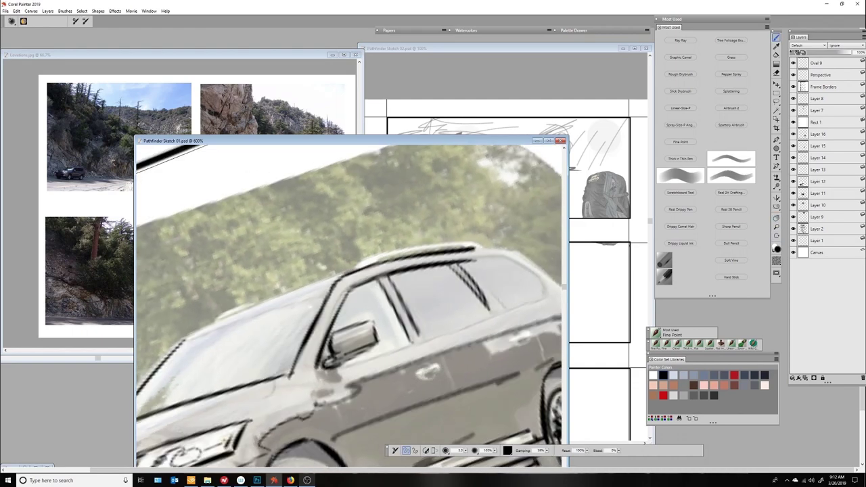
- Ink the roof rails, windshield top edge, remaining side window frames and door handles of the second frame's car
left_click_drag(369, 260, 482, 242)
mouse_move(184, 338)
left_mouse_down()
mouse_move(334, 284)
mouse_move(361, 265)
left_mouse_up()
left_click_drag(203, 326, 244, 304)
mouse_move(352, 352)
left_mouse_down()
mouse_move(474, 311)
mouse_move(433, 223)
mouse_move(487, 257)
left_mouse_up()
mouse_move(437, 304)
left_mouse_down()
mouse_move(463, 325)
mouse_move(467, 348)
left_mouse_up()
mouse_move(396, 293)
left_mouse_down()
mouse_move(440, 308)
mouse_move(501, 352)
left_mouse_up()
left_click(474, 351, "alt")
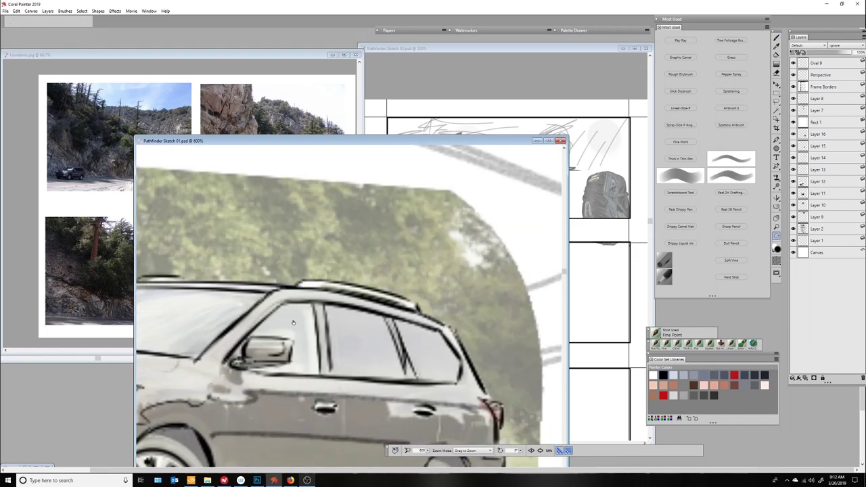
- Darken the tyres, lower bumper and ground shadow of the second frame's car with the Chisel brush
left_click_drag(423, 463, 467, 361)
key("ctrl+0")
key("b")
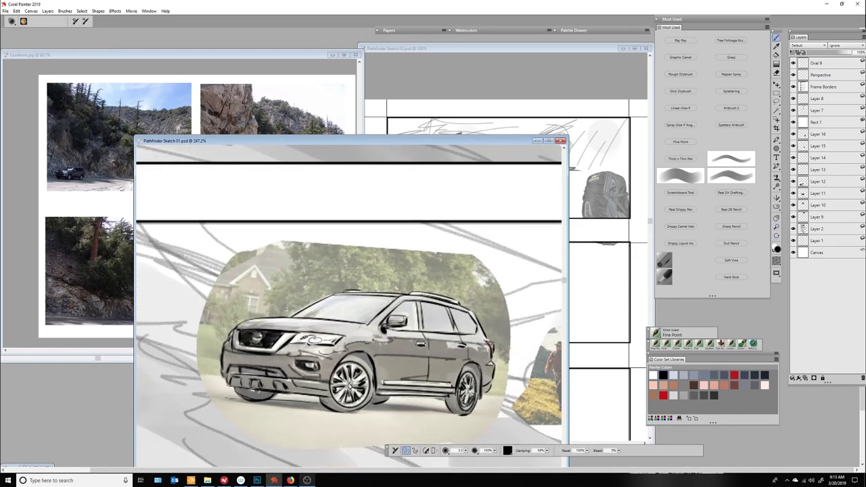
key("ctrl+/")
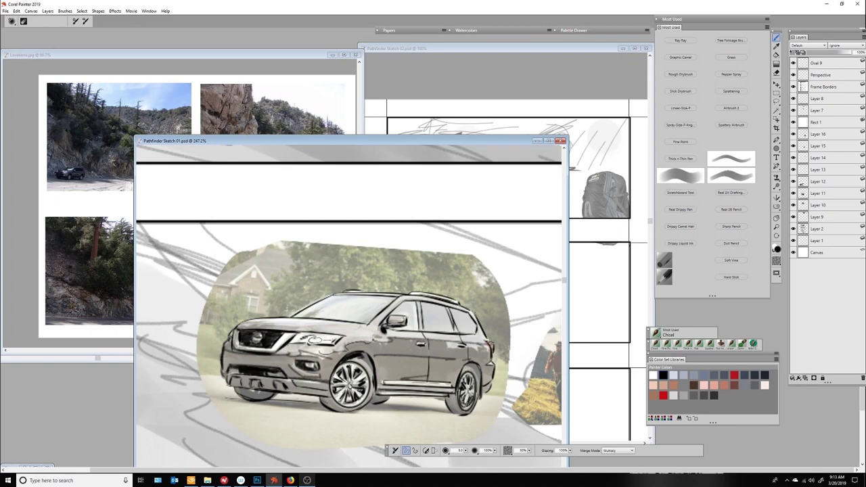
left_click_drag(234, 391, 343, 410)
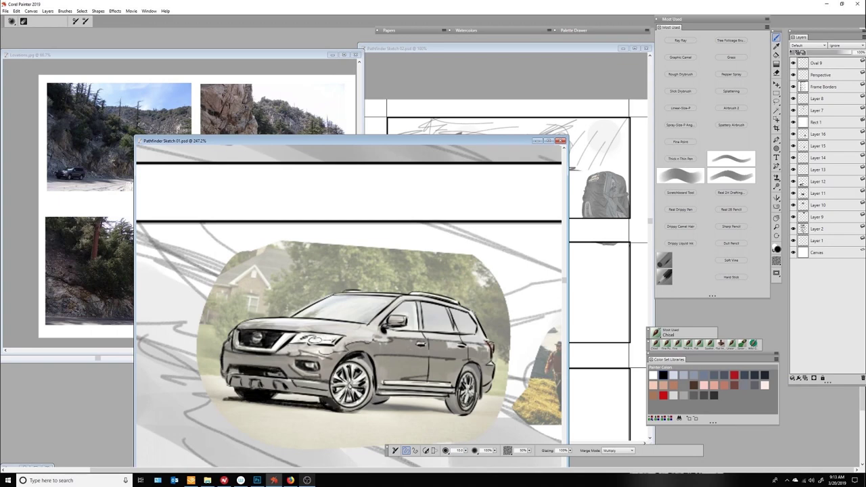
mouse_move(346, 359)
left_mouse_down()
mouse_move(370, 378)
mouse_move(358, 411)
mouse_move(461, 405)
left_mouse_up()
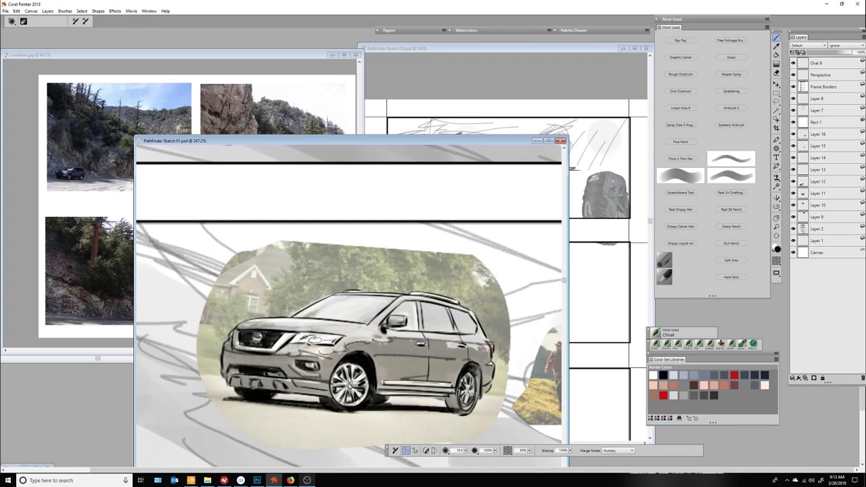
mouse_move(476, 366)
left_mouse_down()
mouse_move(450, 403)
mouse_move(339, 414)
left_mouse_up()
left_click_drag(334, 405, 217, 400)
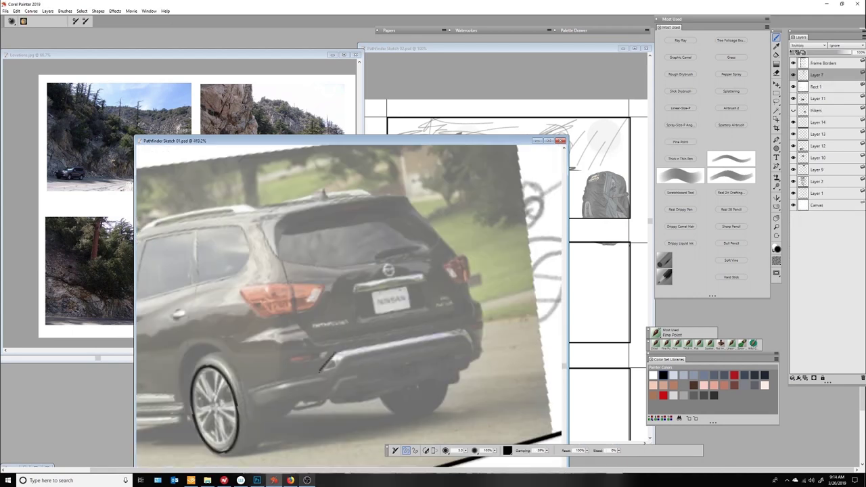
- Ink the chrome bumper trim, both taillights and the tailgate's side edges on the third frame's car with the Fine Point brush
left_click_drag(318, 373, 460, 338)
mouse_move(338, 354)
left_mouse_down()
mouse_move(466, 332)
mouse_move(474, 349)
left_mouse_up()
left_click_drag(444, 266, 452, 286)
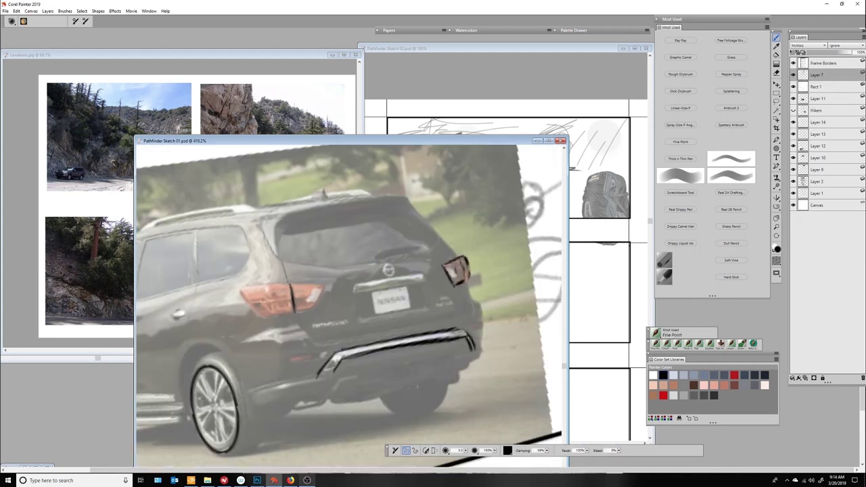
mouse_move(242, 292)
left_mouse_down()
mouse_move(312, 319)
mouse_move(319, 289)
mouse_move(284, 314)
left_mouse_up()
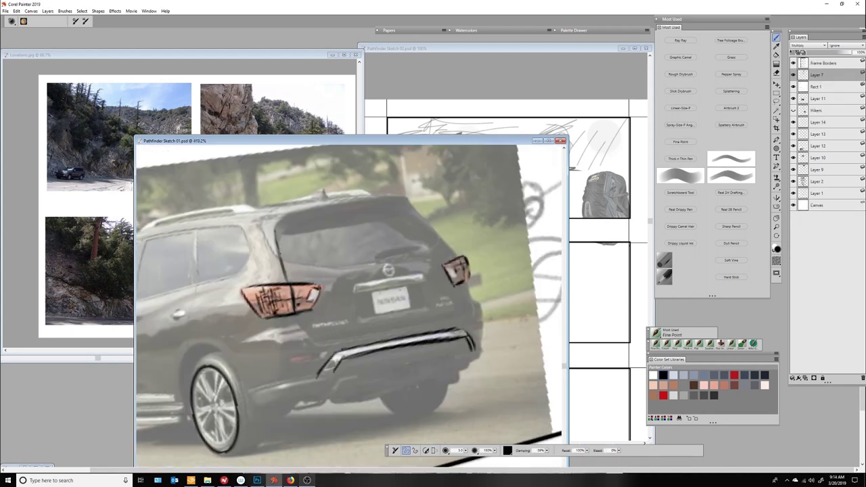
mouse_move(274, 222)
left_mouse_down()
mouse_move(314, 343)
mouse_move(453, 306)
left_mouse_up()
mouse_move(405, 284)
left_mouse_down()
mouse_move(446, 338)
mouse_move(471, 349)
left_mouse_up()
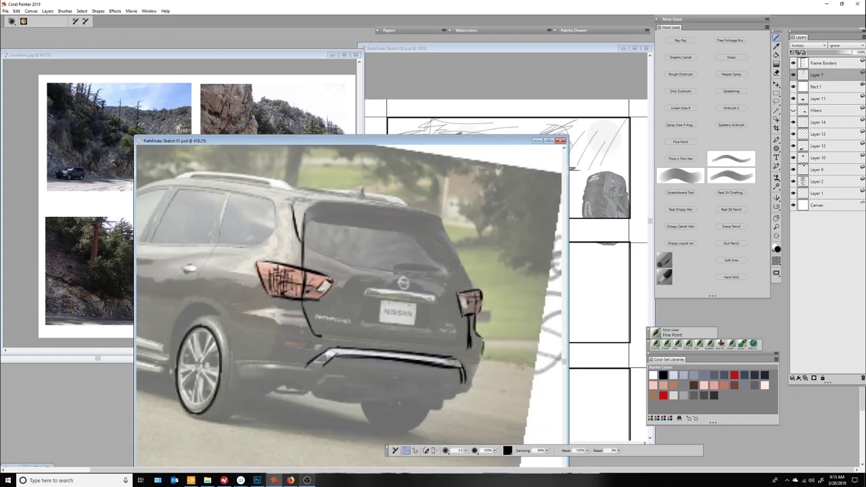
- Ink the rear window frame and the spoiler outline of the third frame's car with the Fine Point brush
left_click_drag(444, 225, 471, 294)
left_click_drag(406, 338, 365, 378)
left_click_drag(269, 245, 393, 196)
left_click_drag(274, 223, 394, 192)
left_click_drag(274, 226, 267, 247)
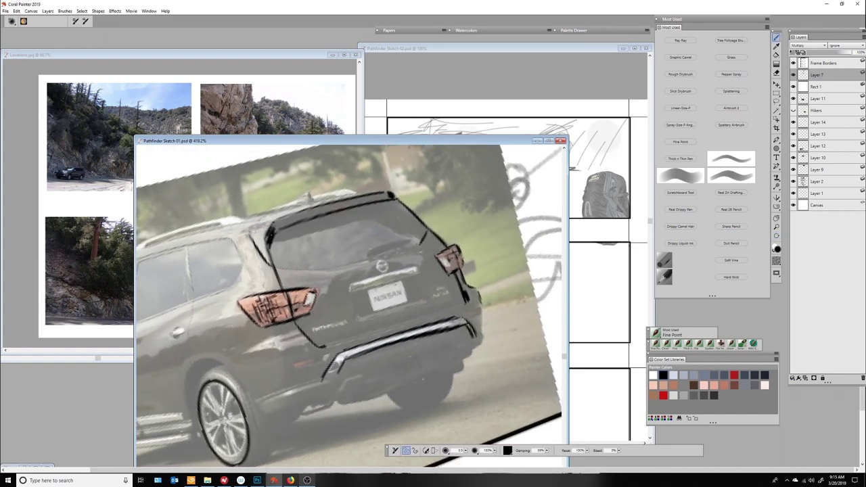
- Ink the rear wiper, badge, licence plate recess and tailgate's lower edge of the third frame's car, and fill the spoiler in black with the Fine brush
mouse_move(369, 255)
left_mouse_down()
mouse_move(410, 241)
mouse_move(388, 264)
left_mouse_up()
left_click_drag(350, 284, 416, 269)
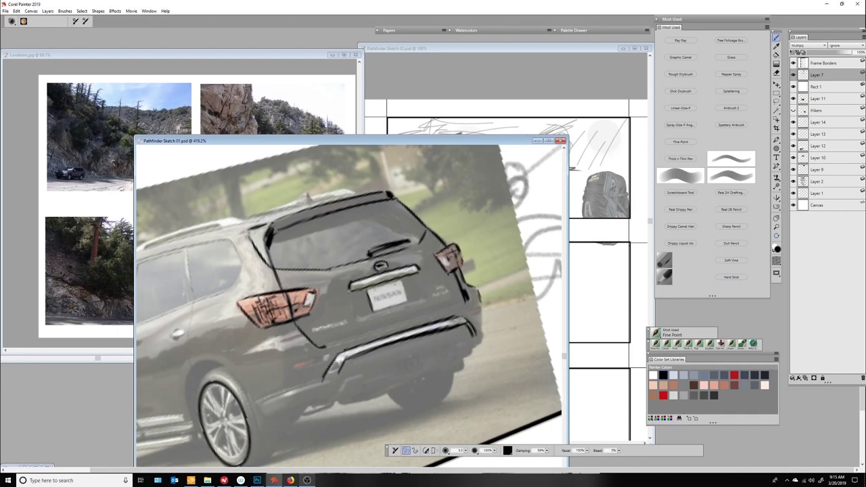
left_click_drag(356, 298, 428, 313)
left_click_drag(326, 346, 473, 309)
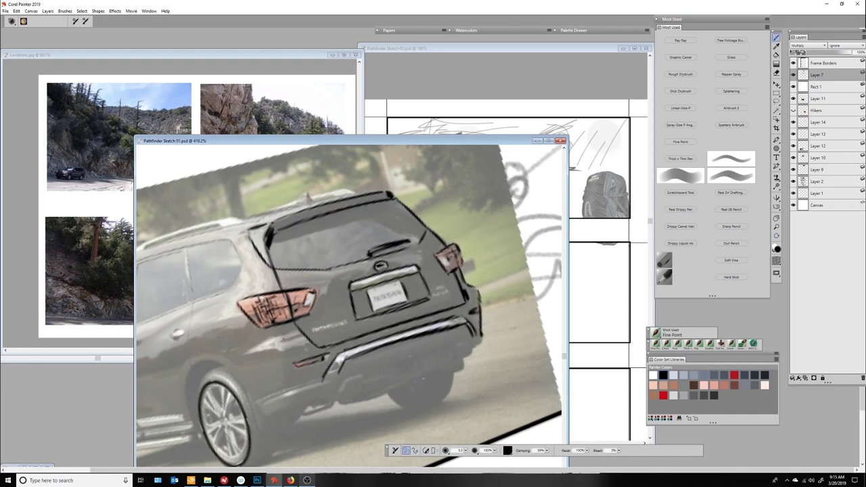
left_click(731, 175)
left_click_drag(268, 236, 391, 194)
- Ink the lower rear bumper, far rear tyre, lower body edge and rear wheel arch of the third frame's car with the Fine Point brush
left_click(680, 142)
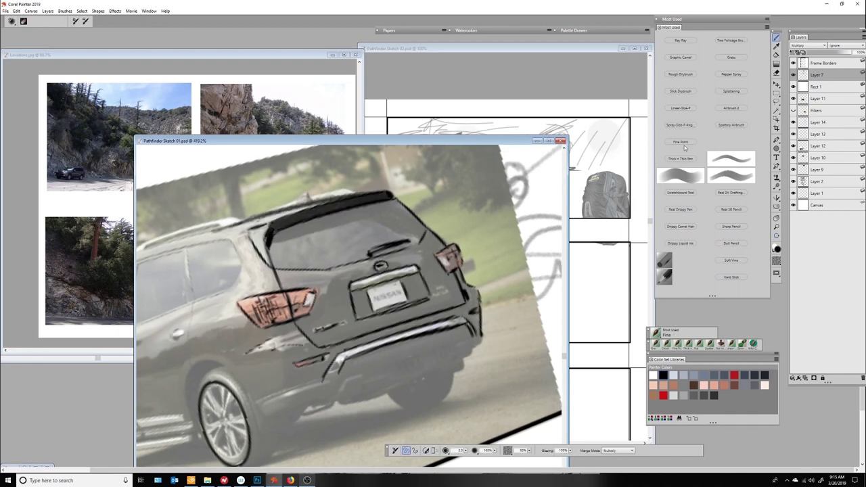
left_click_drag(339, 400, 479, 337)
mouse_move(369, 378)
left_mouse_down()
mouse_move(474, 342)
mouse_move(390, 408)
left_mouse_up()
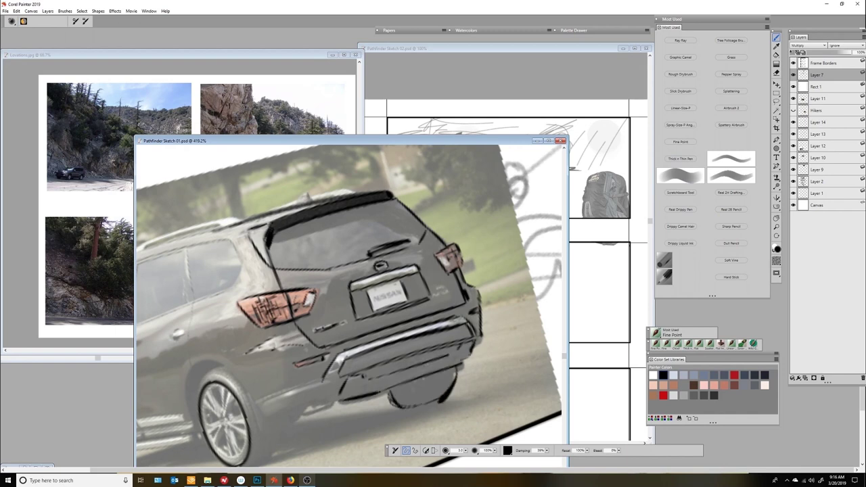
mouse_move(327, 379)
left_mouse_down()
mouse_move(257, 418)
mouse_move(266, 434)
mouse_move(187, 365)
mouse_move(198, 365)
left_mouse_up()
left_click_drag(195, 304, 187, 371)
- Ink the door handles, side window frames and side mirror of the third frame's car
left_click_drag(168, 334, 184, 327)
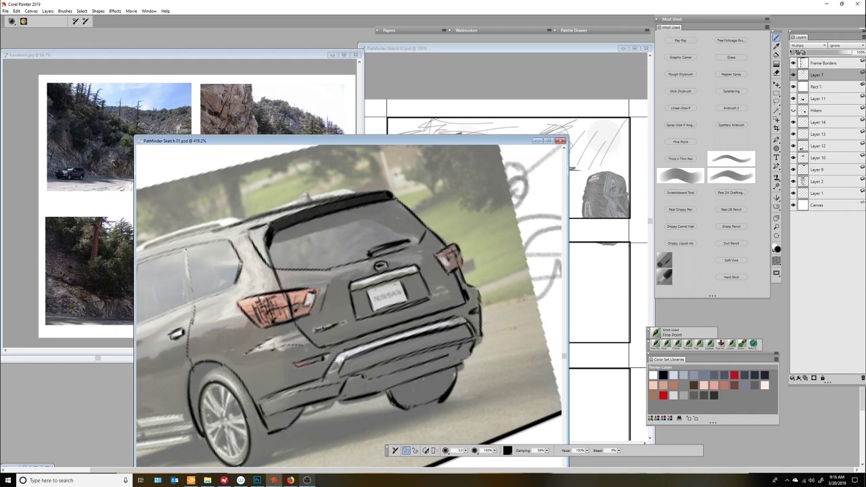
left_click_drag(189, 249, 184, 301)
mouse_move(338, 305)
left_mouse_down()
mouse_move(413, 260)
mouse_move(460, 247)
left_mouse_up()
mouse_move(173, 291)
left_mouse_down()
mouse_move(242, 215)
mouse_move(247, 279)
mouse_move(352, 236)
left_mouse_up()
left_click_drag(234, 221, 352, 190)
left_click_drag(226, 303, 238, 304)
left_click_drag(167, 298, 177, 292)
left_click_drag(191, 273, 238, 215)
- Ink the roof rails and the seam between the front and rear doors of the third frame's car
left_click_drag(230, 221, 363, 171)
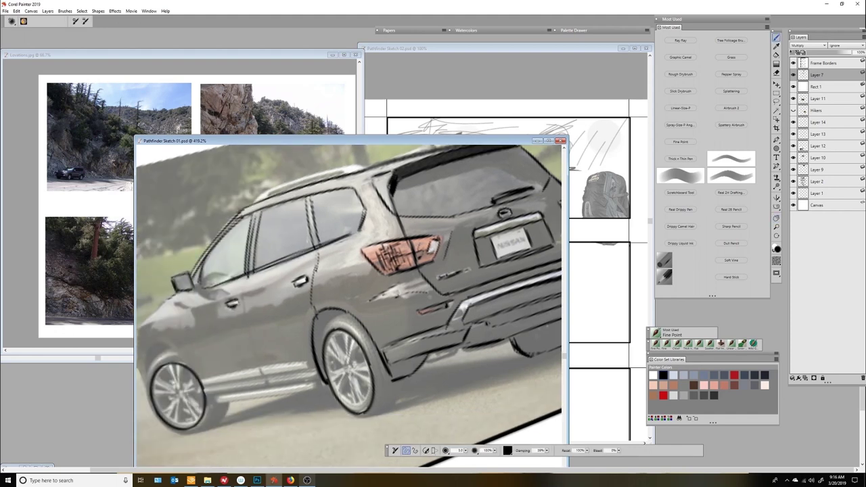
left_click_drag(267, 198, 390, 162)
left_click_drag(247, 205, 366, 165)
mouse_move(257, 274)
left_mouse_down()
mouse_move(241, 352)
mouse_move(267, 384)
left_mouse_up()
- Ink the side sill, front wheel arch and front fender outline of the third frame's car
left_click_drag(379, 270, 414, 198)
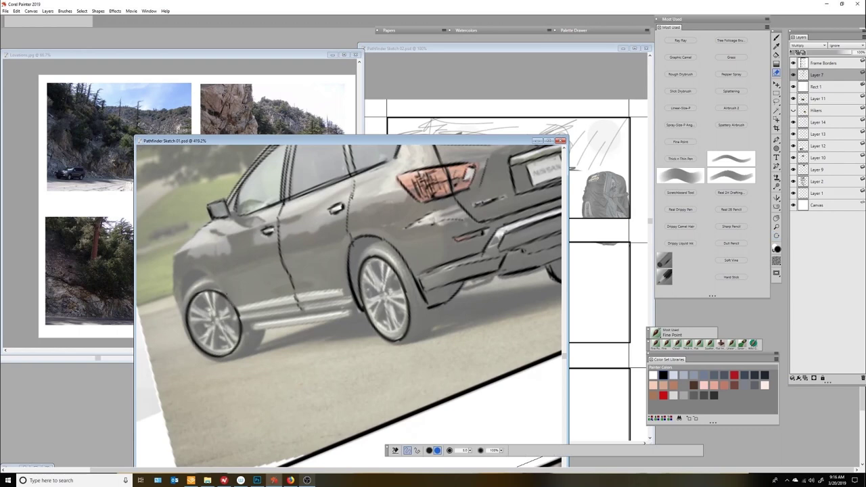
mouse_move(238, 330)
left_mouse_down()
mouse_move(356, 314)
mouse_move(352, 298)
left_mouse_up()
left_click_drag(232, 326, 309, 312)
left_click_drag(200, 269, 241, 329)
mouse_move(183, 300)
left_mouse_down()
mouse_move(201, 269)
mouse_move(173, 304)
left_mouse_up()
left_click_drag(221, 218, 176, 253)
- Ink the front wheel's tyre edge and spoke gaps in black, and outline the ground shadow between the third frame car's wheels
mouse_move(181, 311)
left_mouse_down()
mouse_move(211, 277)
mouse_move(220, 359)
left_mouse_up()
mouse_move(193, 298)
left_mouse_down()
mouse_move(213, 315)
mouse_move(197, 340)
mouse_move(225, 351)
left_mouse_up()
left_click_drag(233, 322, 217, 340)
left_click_drag(193, 302, 195, 326)
mouse_move(196, 345)
left_mouse_down()
mouse_move(230, 354)
mouse_move(263, 331)
left_mouse_up()
left_click_drag(262, 342, 321, 326)
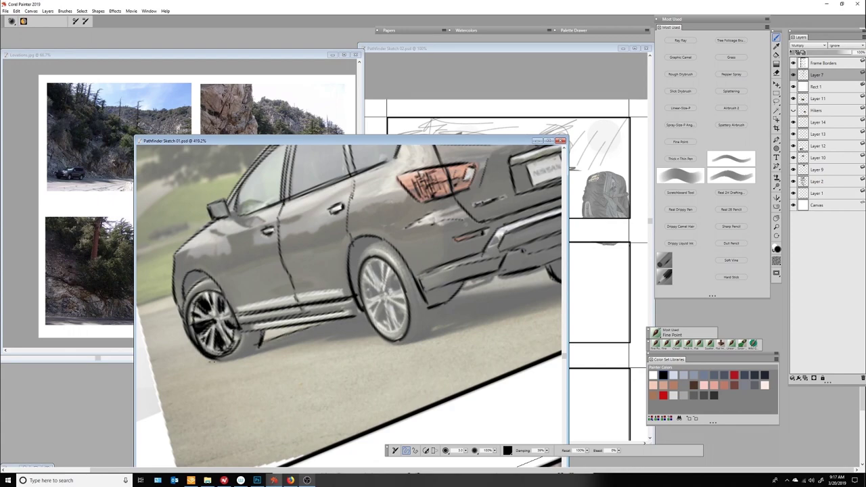
left_click_drag(205, 363, 387, 332)
- Fill the gaps between the rear wheel's spokes in black and add rear bumper detail on the third frame's car
left_click_drag(385, 292, 382, 299)
left_click_drag(383, 265, 386, 282)
left_click_drag(365, 271, 380, 288)
left_click_drag(363, 282, 383, 322)
left_click_drag(371, 308, 387, 334)
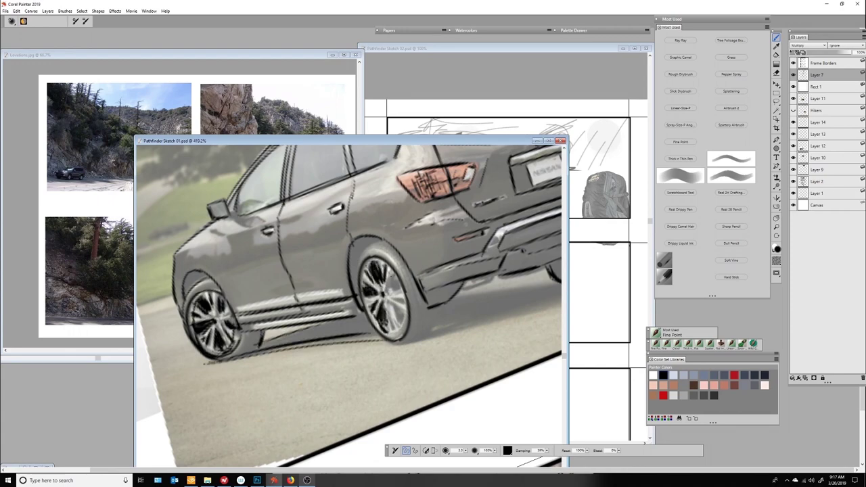
left_click_drag(404, 276, 393, 339)
left_click_drag(394, 295, 387, 330)
left_click_drag(395, 258, 381, 298)
left_click_drag(398, 314, 396, 331)
left_click_drag(489, 276, 458, 292)
- Darken the tyres, wheel arches and side sill of the third frame's car with the Chisel brush, using a smaller size for the sill
key("m")
left_click_drag(399, 341, 498, 347)
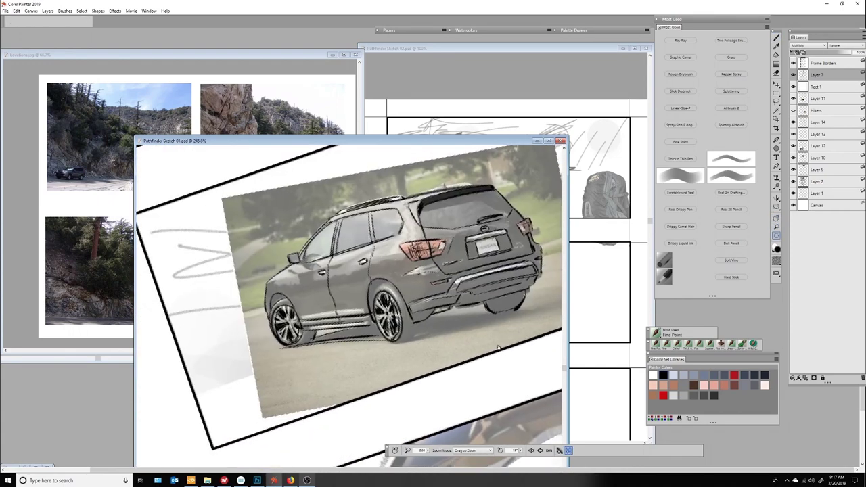
key("b")
left_click_drag(421, 318, 492, 305)
left_click_drag(522, 280, 483, 303)
mouse_move(368, 278)
left_mouse_down()
mouse_move(380, 318)
mouse_move(405, 328)
left_mouse_up()
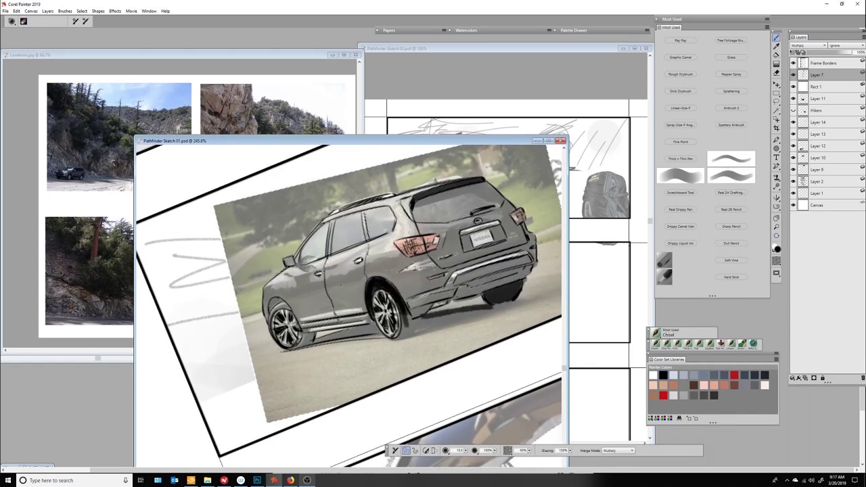
key("bracketleft")
key("bracketleft")
key("bracketleft")
mouse_move(269, 299)
left_mouse_down()
mouse_move(284, 312)
mouse_move(273, 334)
mouse_move(376, 329)
left_mouse_up()
- Lay a heavy black ground shadow beneath the third frame's car and darken its rear bumper recess with an enlarged Chisel brush
key("bracketright")
key("bracketright")
key("bracketright")
key("bracketright")
left_click_drag(311, 344, 493, 302)
mouse_move(399, 339)
left_mouse_down()
mouse_move(559, 294)
mouse_move(541, 294)
left_mouse_up()
left_click_drag(275, 355, 405, 337)
mouse_move(406, 270)
left_mouse_down()
mouse_move(347, 265)
mouse_move(342, 288)
left_mouse_up()
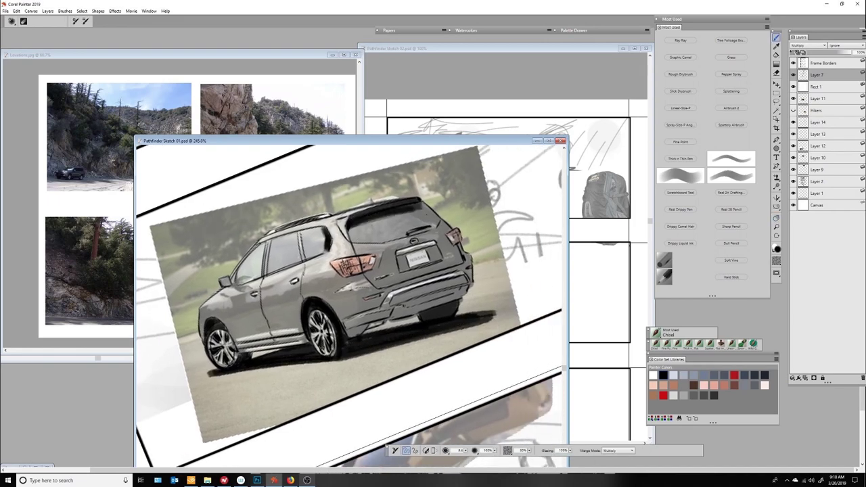
left_click_drag(392, 305, 454, 281)
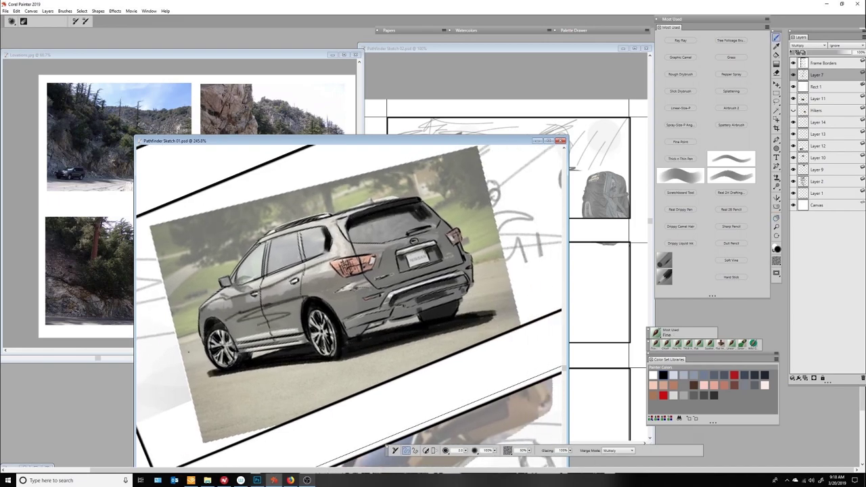
- Ink the rear pillar, quarter window frame, shoulder line and roof edge of the fourth frame's car with the Fine brush
scroll(348, 305, "down", 5)
scroll(414, 419, "up", 3)
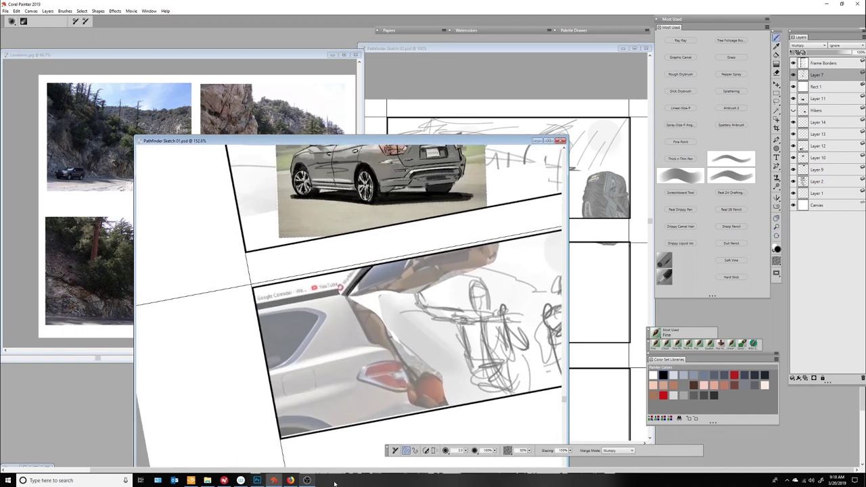
left_click_drag(352, 296, 395, 356)
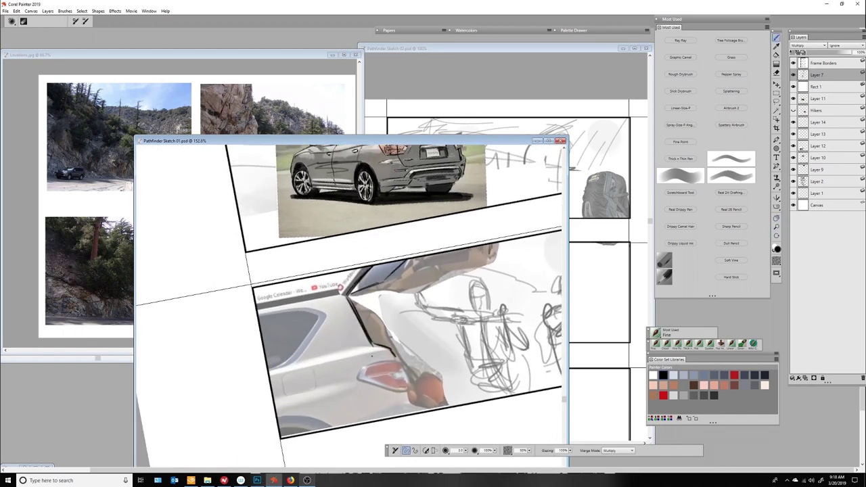
left_click_drag(269, 372, 388, 348)
left_click_drag(324, 315, 303, 350)
mouse_move(310, 309)
left_mouse_down()
mouse_move(258, 317)
mouse_move(344, 296)
left_mouse_up()
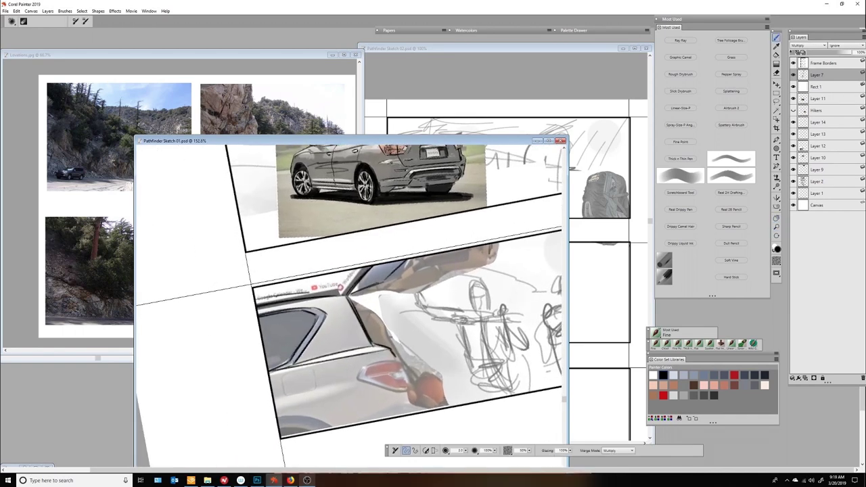
left_click_drag(402, 372, 321, 362)
left_click_drag(298, 332, 408, 287)
left_click(705, 156)
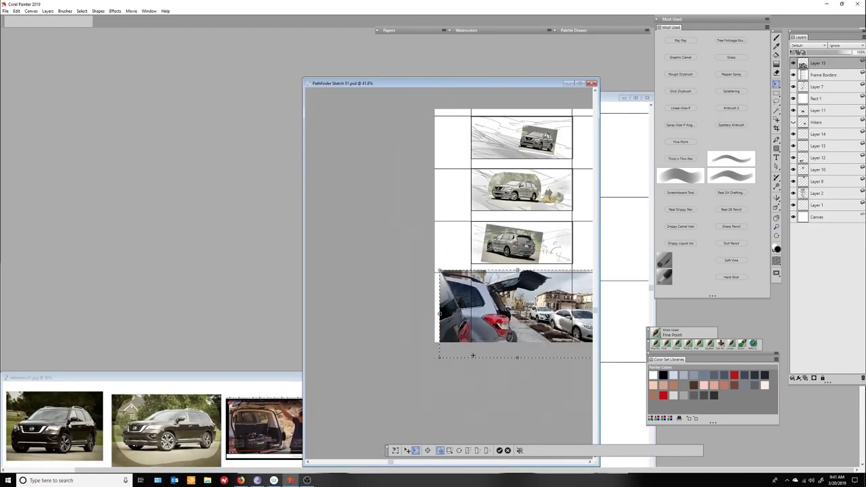
- Scale the open-tailgate car photo to cover the fourth frame and move its layer beneath Rect 1
key("Return")
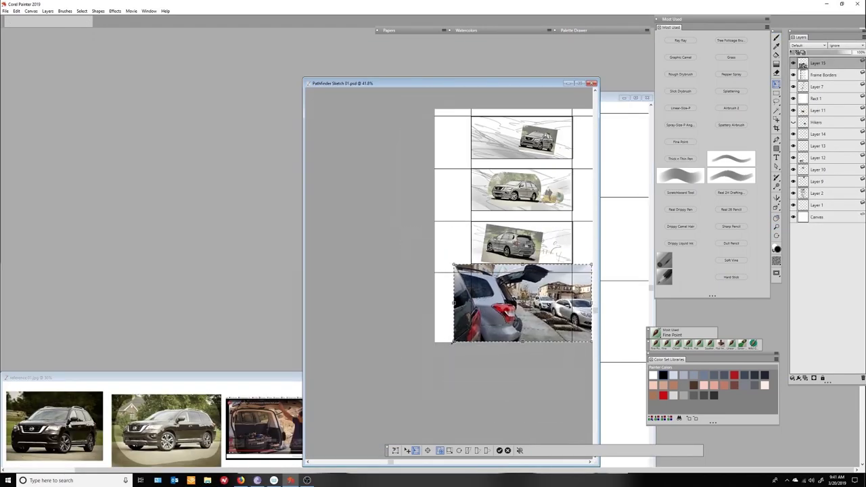
scroll(481, 386, "up", 3)
scroll(518, 346, "down", 3)
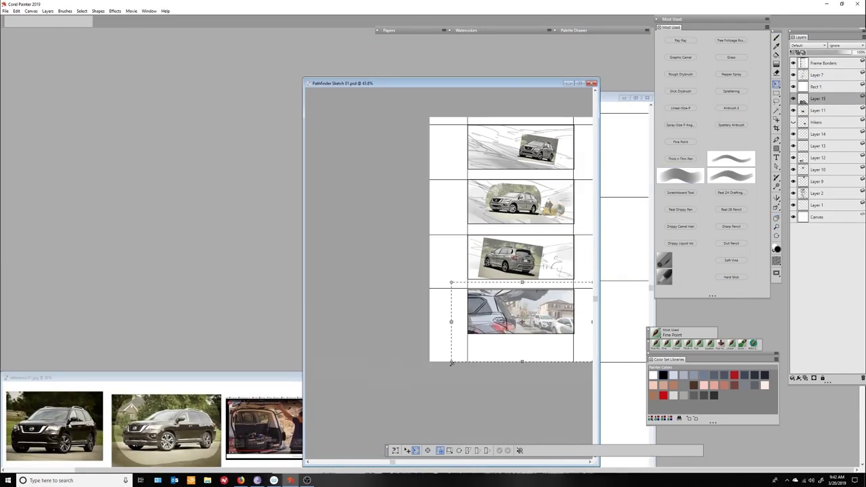
- Ink the fourth frame's car body and raised tailgate on Layer 7, darkening the tailgate with the Chisel brush
scroll(524, 294, "up", 2)
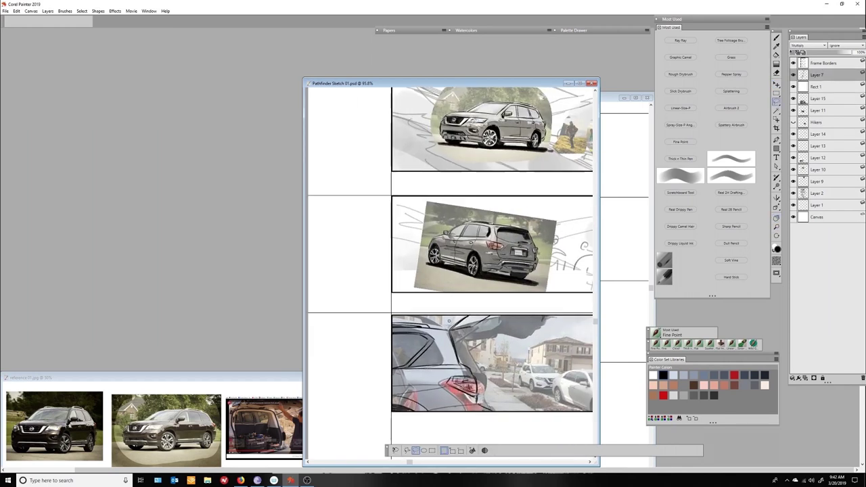
key("b")
left_click(831, 75)
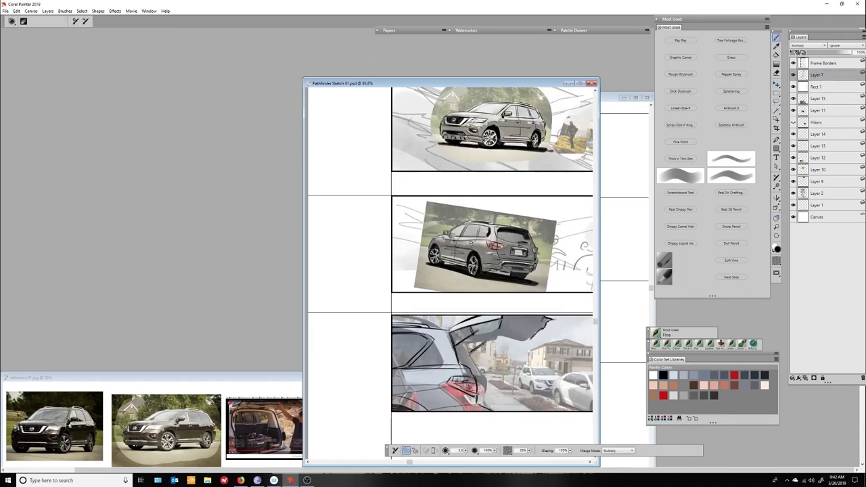
scroll(548, 350, "up", 2)
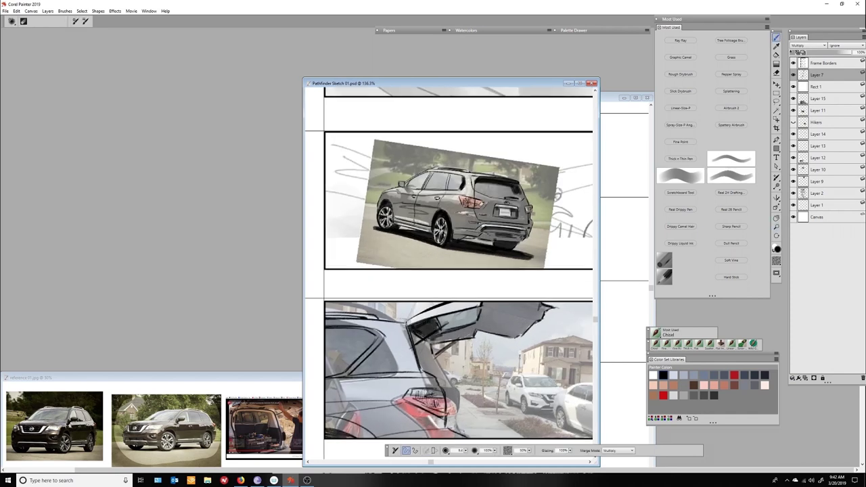
mouse_move(541, 311)
left_mouse_down()
mouse_move(485, 310)
mouse_move(487, 333)
mouse_move(500, 335)
left_mouse_up()
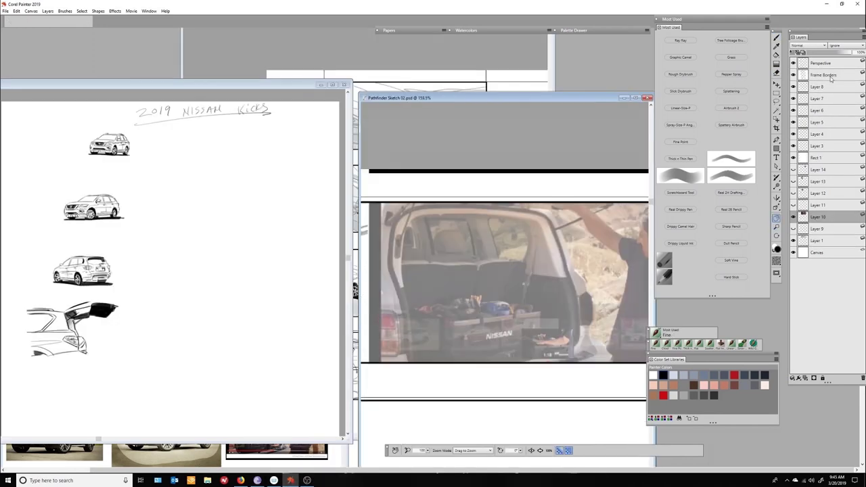
- Ink the outer tailgate opening edge and the gridded taillight over the cargo-area photo on the Nissan layer with the Fine Point brush
scroll(504, 291, "up", 2)
left_click_drag(567, 291, 541, 318)
mouse_move(433, 225)
left_mouse_down()
mouse_move(413, 270)
mouse_move(396, 355)
left_mouse_up()
left_click_drag(568, 318, 582, 250)
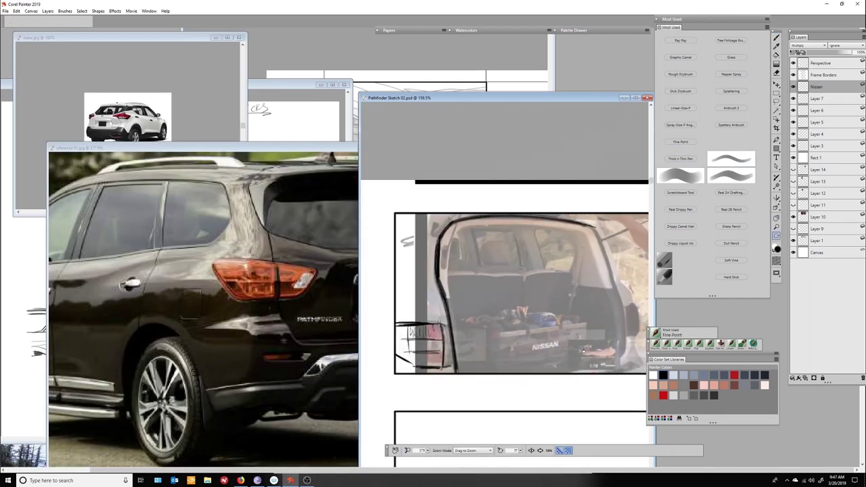
left_click_drag(429, 341, 419, 364)
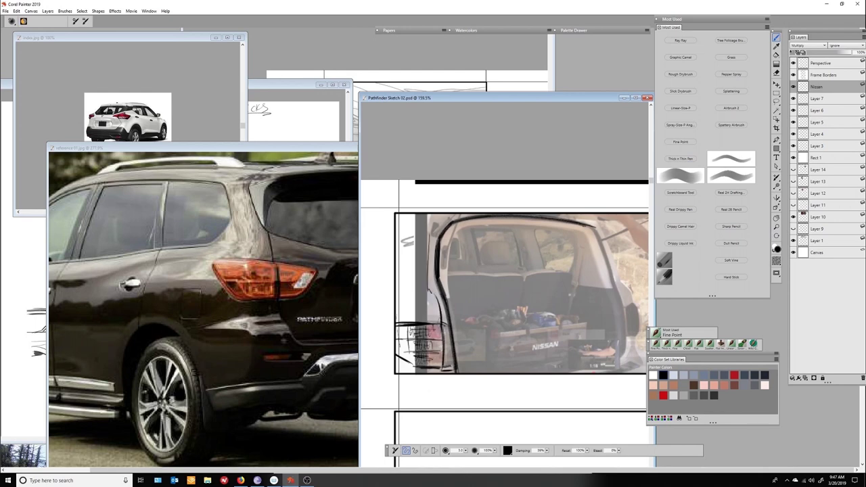
- Ink the tailgate opening's inner rim, far pillar and bumper corner with the Fine brush, following the cargo-area photo
key("b")
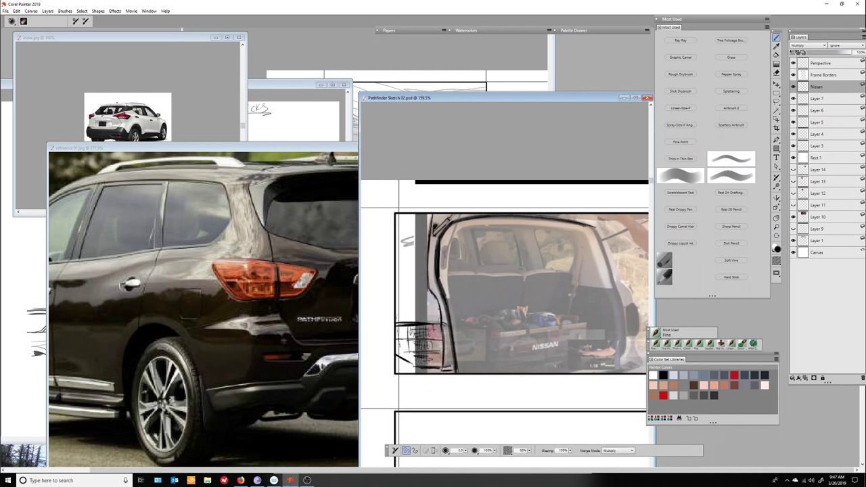
mouse_move(433, 284)
left_mouse_down()
mouse_move(450, 329)
mouse_move(437, 308)
mouse_move(509, 210)
left_mouse_up()
mouse_move(444, 202)
left_mouse_down()
mouse_move(493, 178)
mouse_move(560, 164)
left_mouse_up()
left_click_drag(494, 162, 554, 152)
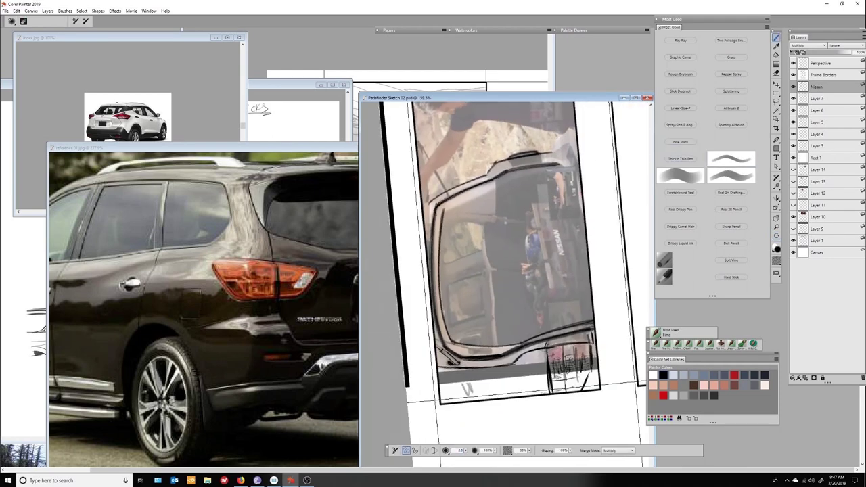
mouse_move(494, 196)
left_mouse_down()
mouse_move(447, 223)
mouse_move(433, 284)
left_mouse_up()
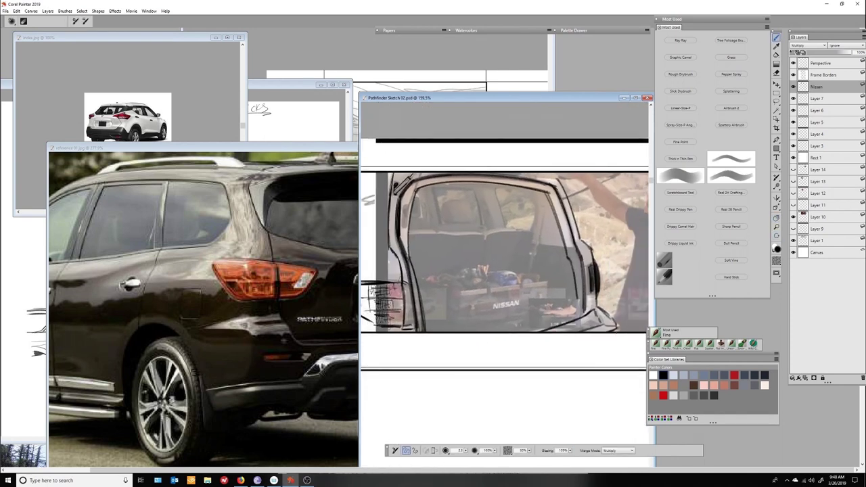
- Ink the rear sill, the tailgate strut and the car's side detail along the frame's edge
left_click_drag(484, 329, 576, 318)
left_click_drag(363, 340, 397, 351)
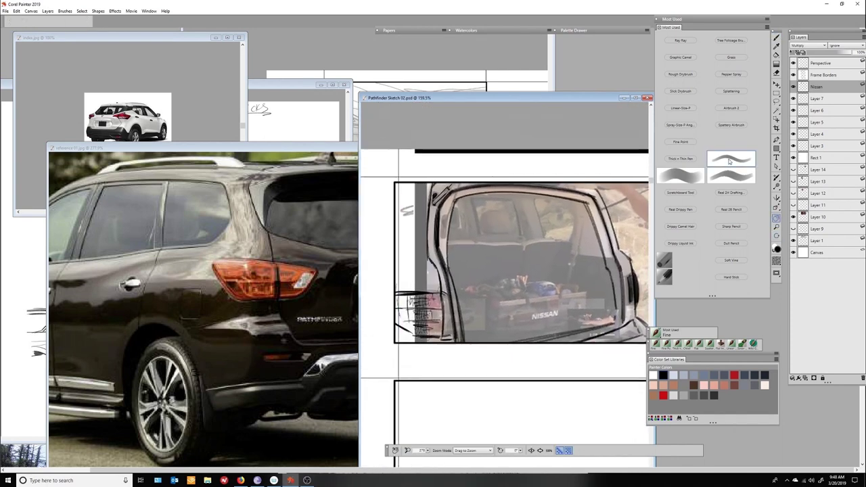
key("bracketleft")
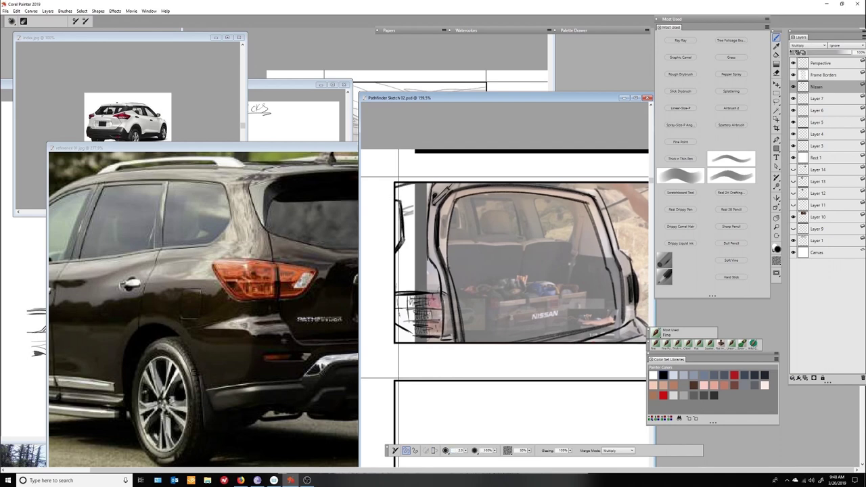
left_click_drag(507, 363, 480, 368)
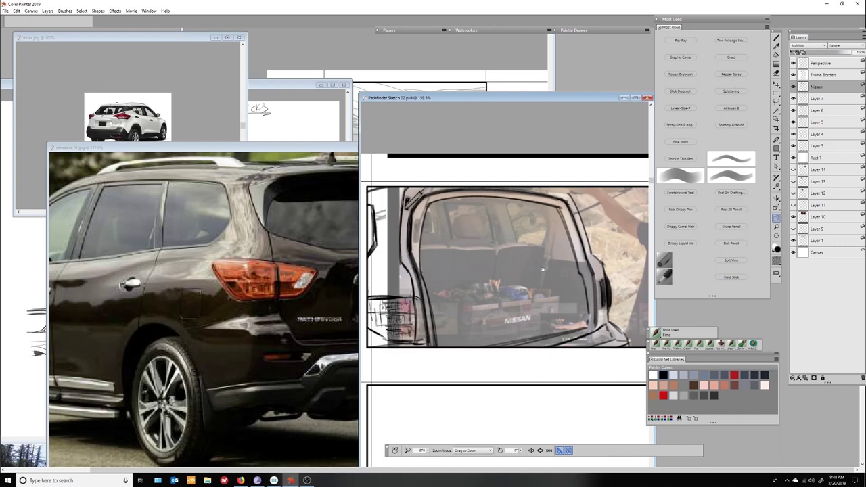
- Ink the rear seatbacks and their dividing seams inside the open cargo area
scroll(542, 269, "up", 1)
left_click_drag(433, 217, 491, 263)
left_click_drag(492, 215, 550, 219)
left_click_drag(434, 217, 433, 271)
left_click_drag(550, 219, 546, 268)
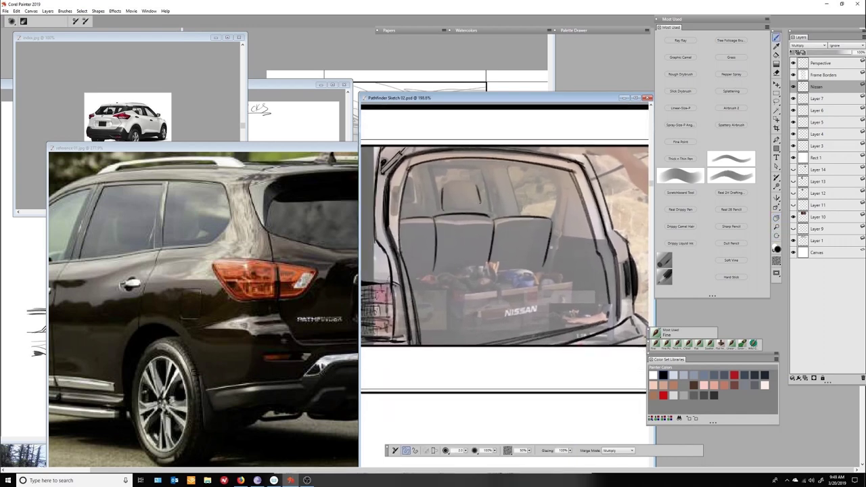
- Ink the headrest and interior window outlines above the seatbacks
left_click_drag(488, 215, 534, 217)
left_click_drag(432, 223, 487, 220)
left_click_drag(433, 171, 432, 212)
left_click_drag(482, 170, 485, 213)
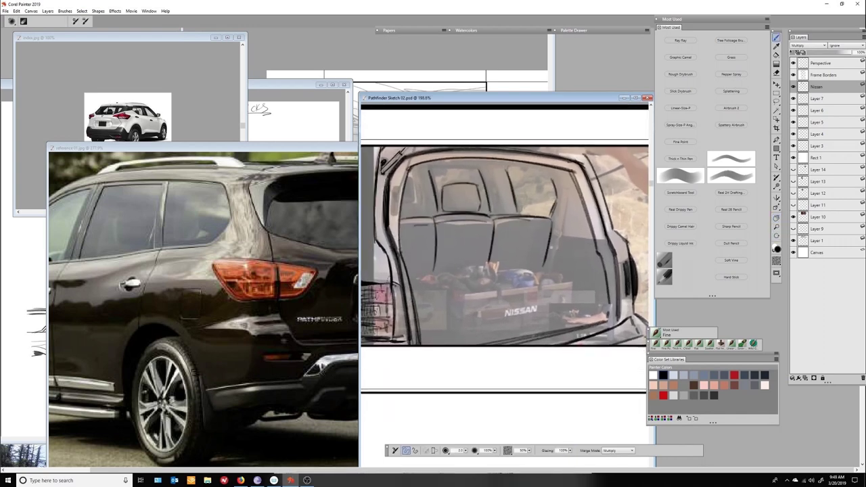
left_click_drag(395, 185, 392, 214)
left_click_drag(425, 171, 423, 205)
left_click_drag(415, 147, 392, 212)
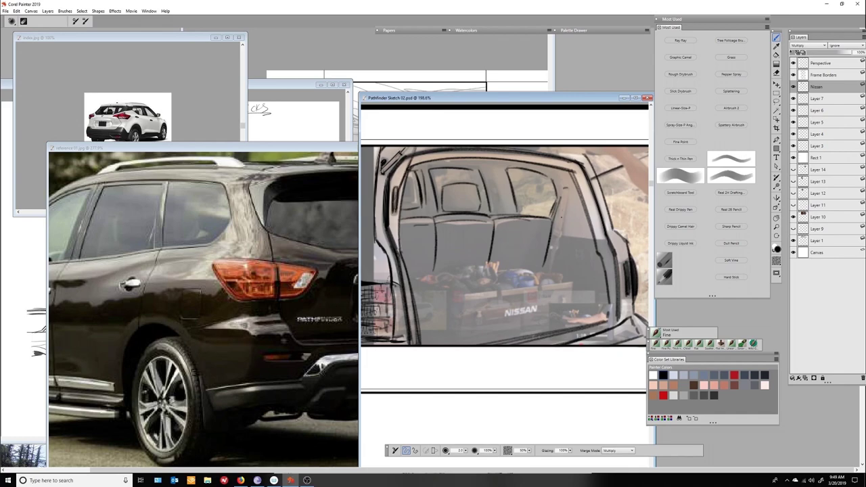
- Show the woman-and-backpack photo on Layer 12, hide the Nissan line work, and ready Layer 7 for drawing under the name packs
key("ctrl+minus")
key("ctrl+minus")
key("ctrl+minus")
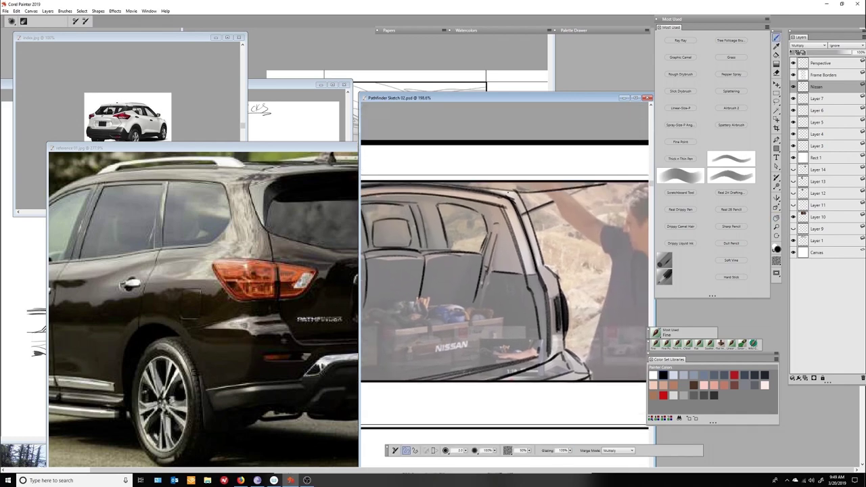
key("m")
left_click(793, 86)
key("ctrl+plus")
key("ctrl+plus")
key("ctrl+plus")
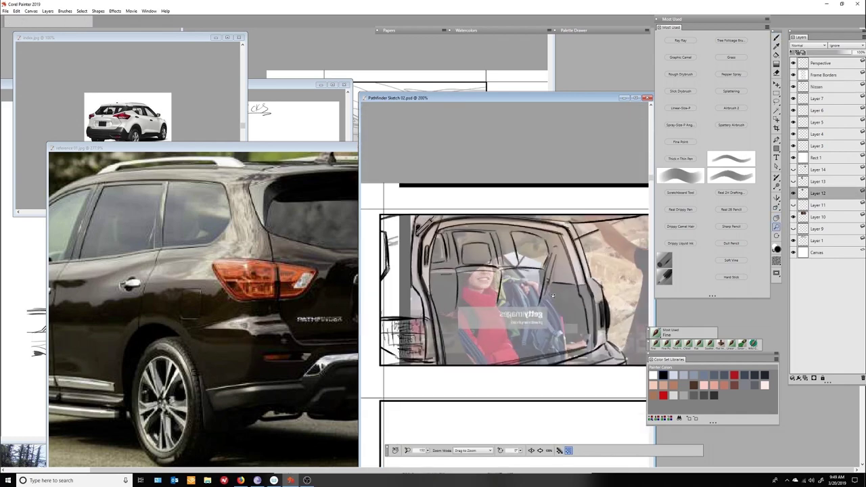
left_click(817, 98)
key("b")
left_click(679, 159)
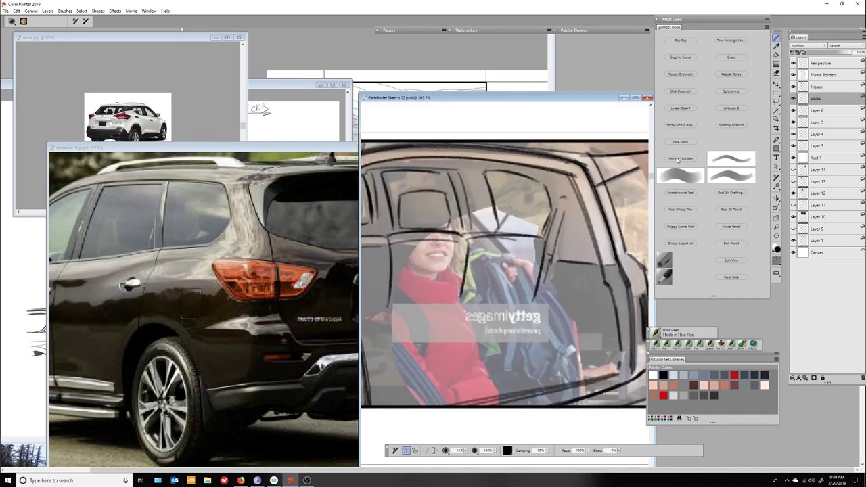
- Ink the blue backpack's outline, straps and side details on the packs layer with the Fine brush
mouse_move(504, 264)
left_mouse_down()
mouse_move(519, 273)
mouse_move(473, 358)
left_mouse_up()
left_click_drag(477, 324, 507, 383)
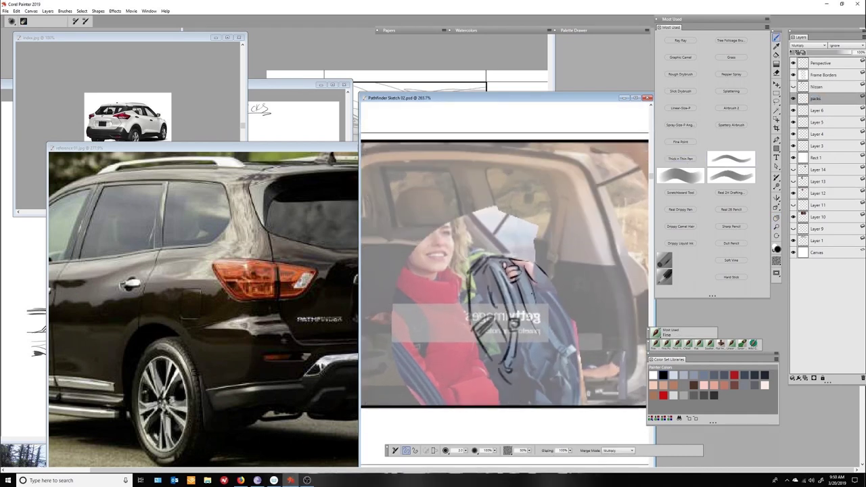
left_click_drag(541, 284, 551, 389)
left_click_drag(538, 342, 489, 392)
left_click_drag(467, 290, 503, 381)
left_click_drag(548, 287, 574, 349)
left_click_drag(579, 356, 521, 397)
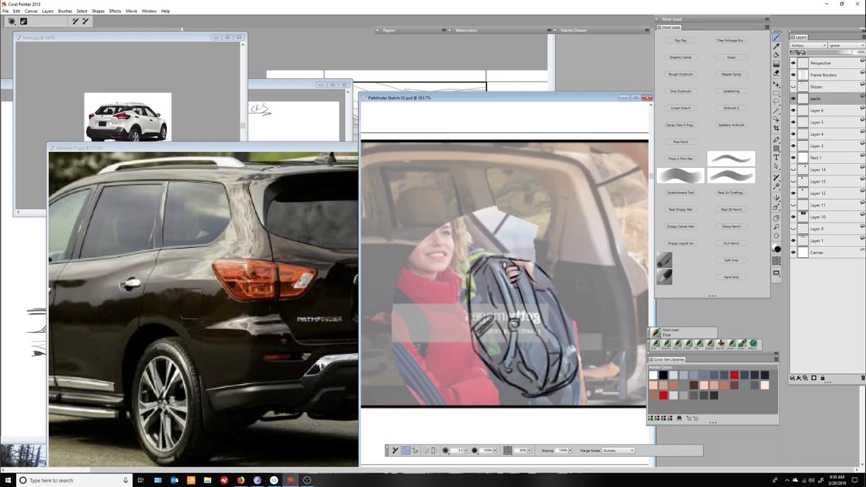
left_click_drag(474, 323, 490, 304)
left_click_drag(484, 356, 499, 331)
left_click_drag(497, 358, 511, 342)
- Show the red-and-grey backpack photo and ink the pack's side straps and buckles
left_click(793, 170)
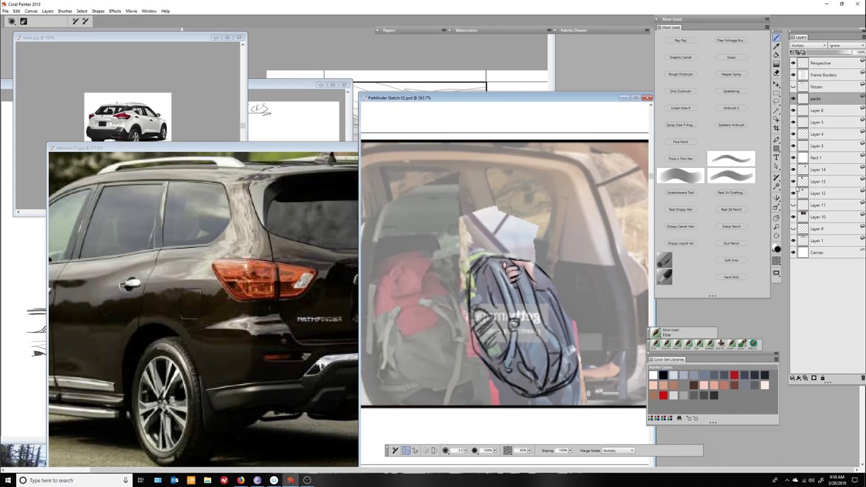
left_click_drag(420, 297, 434, 308)
left_click_drag(395, 318, 385, 363)
left_click_drag(373, 278, 389, 338)
left_click_drag(426, 301, 452, 331)
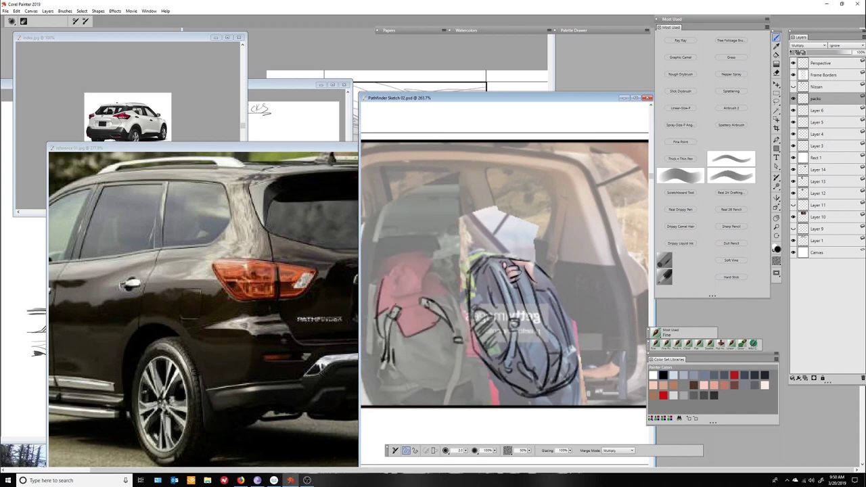
- Ink the top flap and rounded outer contour of the red-and-grey backpack
left_click_drag(389, 298, 429, 255)
left_click_drag(419, 258, 433, 291)
left_click_drag(362, 275, 376, 346)
left_click_drag(430, 273, 458, 313)
left_click_drag(406, 357, 385, 390)
left_click_drag(441, 304, 467, 376)
left_click_drag(469, 379, 429, 388)
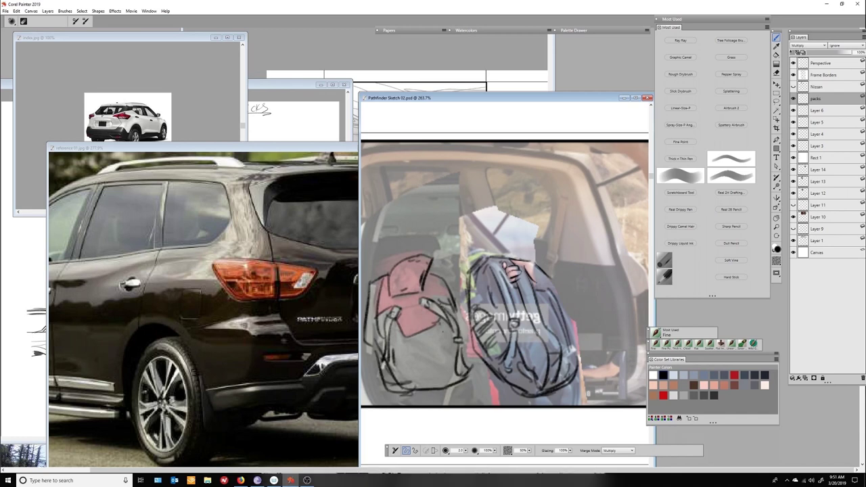
- Ink the front pocket and reinforce the side and base of the red-and-grey backpack
left_click_drag(403, 345, 449, 339)
left_click_drag(405, 353, 409, 388)
left_click_drag(455, 306, 473, 376)
left_click_drag(443, 347, 455, 381)
left_click_drag(422, 376, 468, 392)
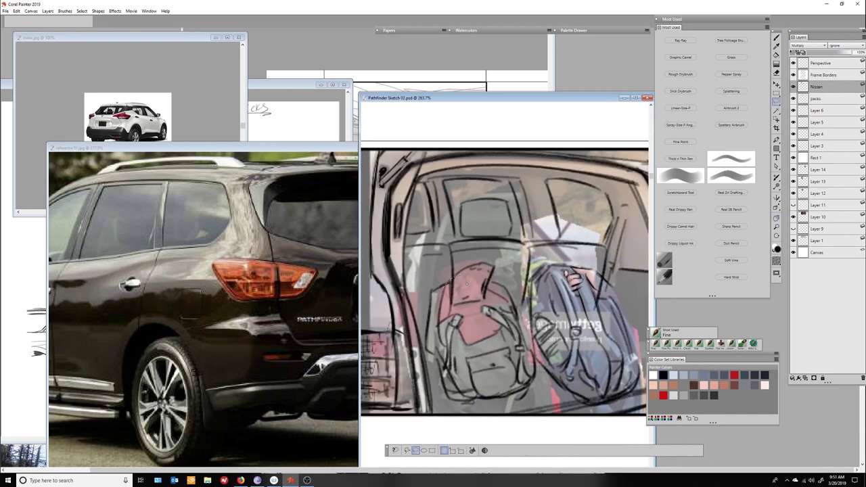
- Clear the selection and ink a rolled mat and cargo lines around the backpacks on the Nissan layer
key("ctrl+d")
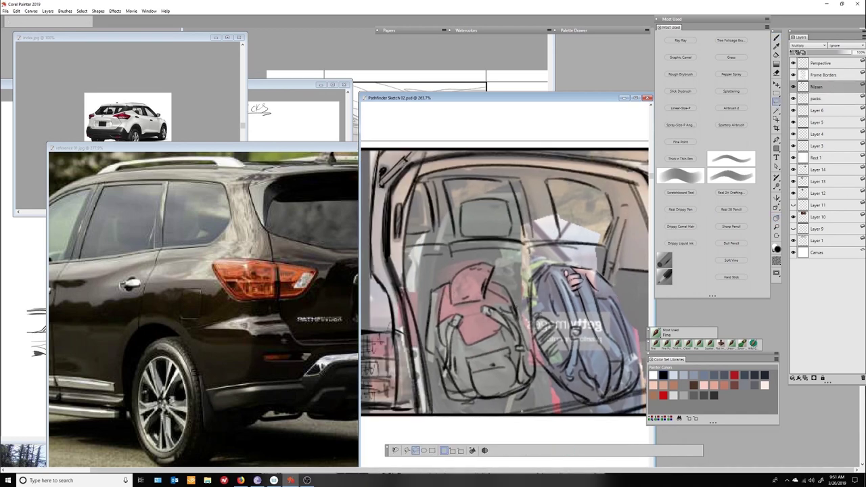
key("b")
mouse_move(453, 259)
left_mouse_down()
mouse_move(421, 270)
mouse_move(414, 303)
left_mouse_up()
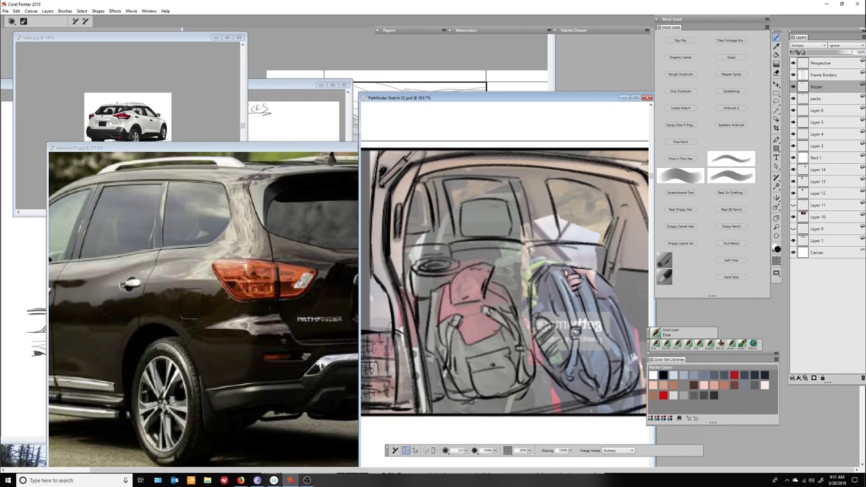
mouse_move(495, 257)
left_mouse_down()
mouse_move(546, 265)
mouse_move(545, 304)
left_mouse_up()
left_click_drag(515, 305, 532, 349)
key("ctrl+minus")
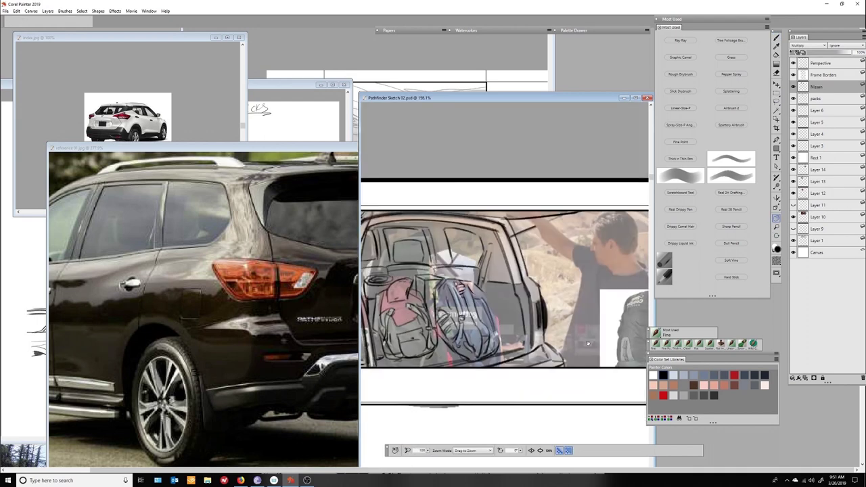
- Hide the cargo-area and packed-backpack photos, leaving the grey backpack on Layer 14 over the rough sketch
left_click(794, 217)
left_click(793, 192)
left_click(793, 171)
key("space")
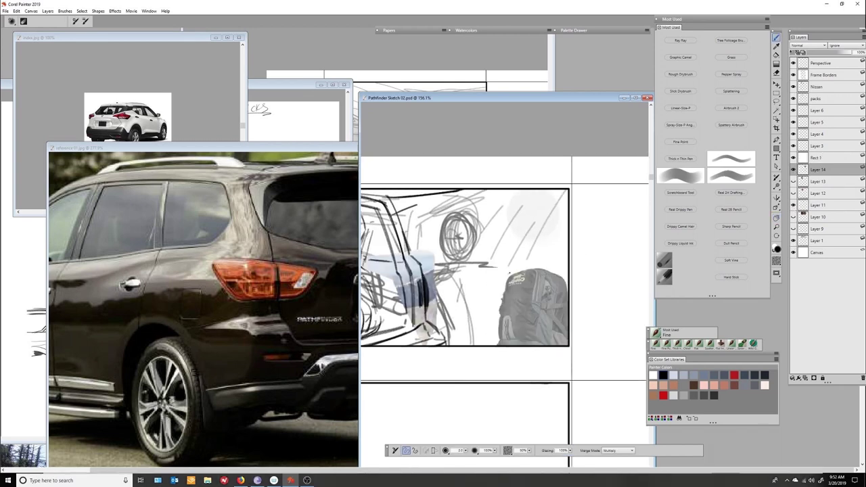
- Ink the standing grey backpack's outline, seams and front pocket on the hikers layer
left_click(818, 110)
mouse_move(510, 272)
left_mouse_down()
mouse_move(545, 268)
mouse_move(499, 344)
left_mouse_up()
left_click_drag(539, 273, 545, 306)
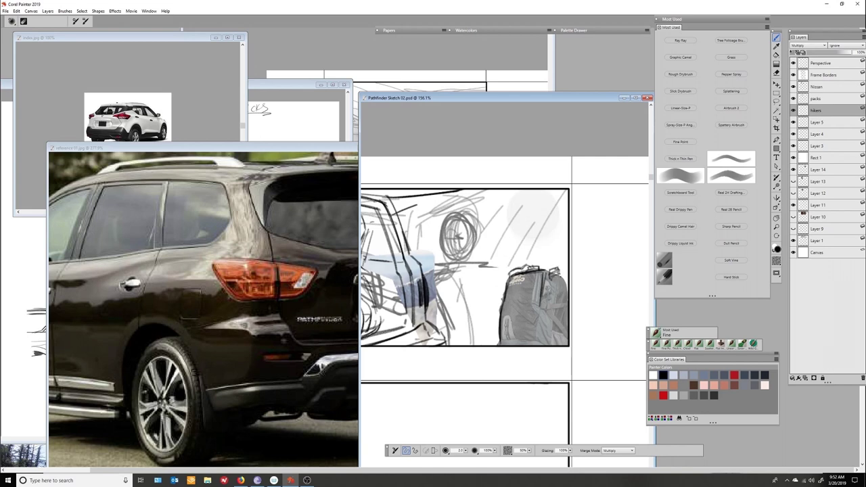
left_click_drag(564, 276, 563, 331)
left_click_drag(555, 279, 545, 344)
mouse_move(509, 315)
left_mouse_down()
mouse_move(534, 262)
mouse_move(538, 313)
left_mouse_up()
left_click_drag(537, 316, 533, 335)
left_click_drag(510, 339, 542, 342)
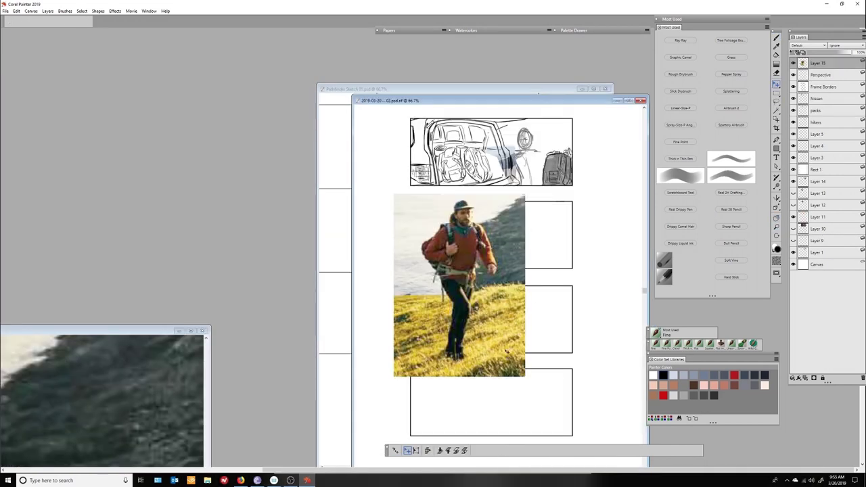
- Move the hiker reference photo up beside the first frame and trim away its upper corner
left_click_drag(506, 350, 480, 267)
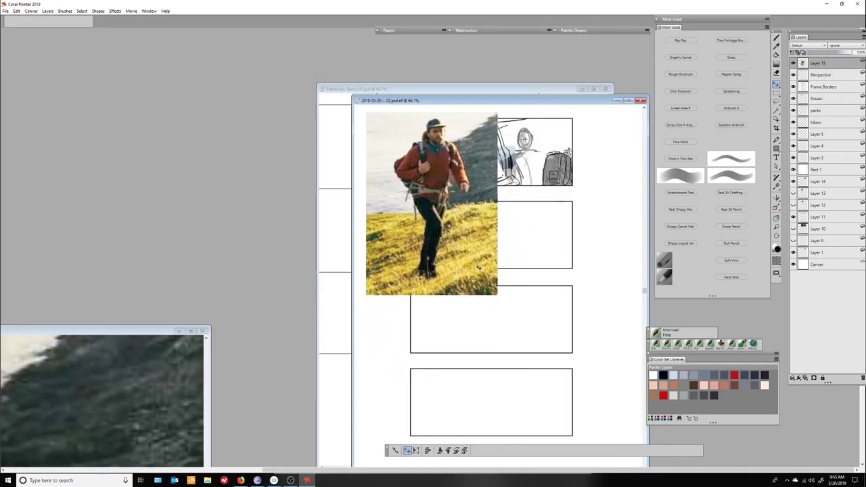
key("r")
mouse_move(465, 142)
left_mouse_down()
mouse_move(531, 128)
mouse_move(517, 95)
left_mouse_up()
key("Delete")
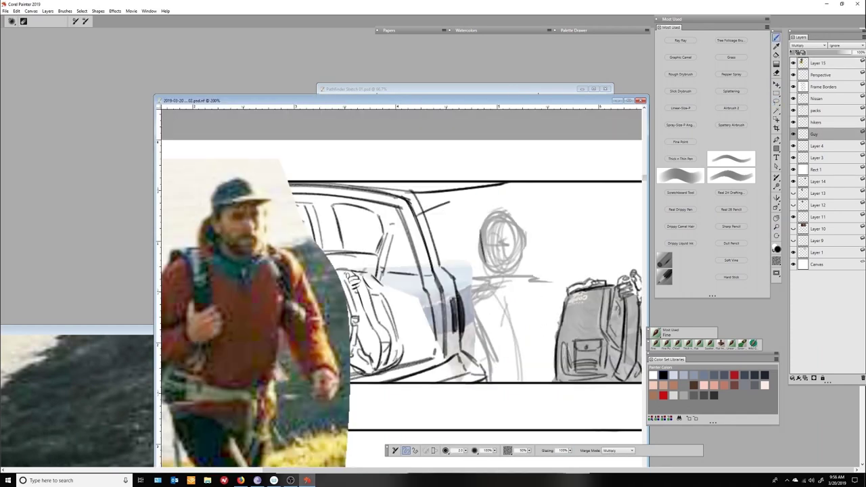
- Sketch the bearded man's head, collar and near shoulder on the Guy layer over the rough figure
left_click_drag(488, 228, 478, 260)
mouse_move(479, 234)
left_mouse_down()
mouse_move(509, 230)
mouse_move(490, 272)
mouse_move(516, 276)
left_mouse_up()
key("ctrl+z")
mouse_move(507, 228)
left_mouse_down()
mouse_move(508, 263)
mouse_move(521, 262)
left_mouse_up()
left_click_drag(478, 223, 482, 255)
mouse_move(481, 215)
left_mouse_down()
mouse_move(525, 235)
mouse_move(518, 243)
left_mouse_up()
mouse_move(487, 269)
left_mouse_down()
mouse_move(519, 280)
mouse_move(489, 299)
left_mouse_up()
left_click_drag(516, 263, 528, 296)
mouse_move(476, 266)
left_mouse_down()
mouse_move(467, 300)
mouse_move(519, 354)
mouse_move(425, 300)
left_mouse_up()
left_click_drag(476, 284, 474, 356)
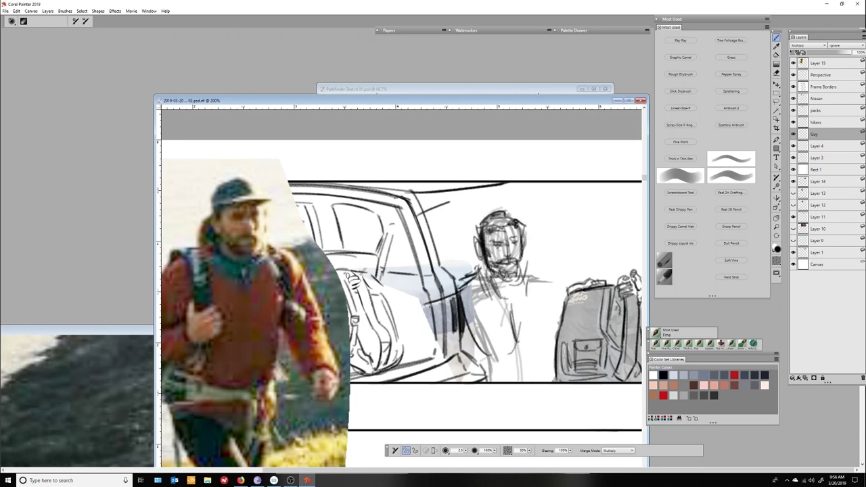
- Sketch the man's bent arm and hand reaching toward the cargo opening
left_click_drag(444, 311, 421, 337)
left_click_drag(385, 285, 382, 301)
mouse_move(429, 291)
left_mouse_down()
mouse_move(394, 305)
mouse_move(379, 338)
left_mouse_up()
left_click_drag(460, 344, 419, 333)
left_click_drag(475, 285, 426, 303)
mouse_move(478, 331)
left_mouse_down()
mouse_move(434, 345)
mouse_move(481, 368)
left_mouse_up()
- Sketch the man's torso with the jacket's front closure and the waist folds
left_click_drag(475, 359, 544, 371)
left_click_drag(476, 378, 529, 371)
left_click_drag(539, 382, 548, 370)
mouse_move(488, 269)
left_mouse_down()
mouse_move(509, 270)
mouse_move(517, 373)
left_mouse_up()
left_click_drag(481, 352, 551, 338)
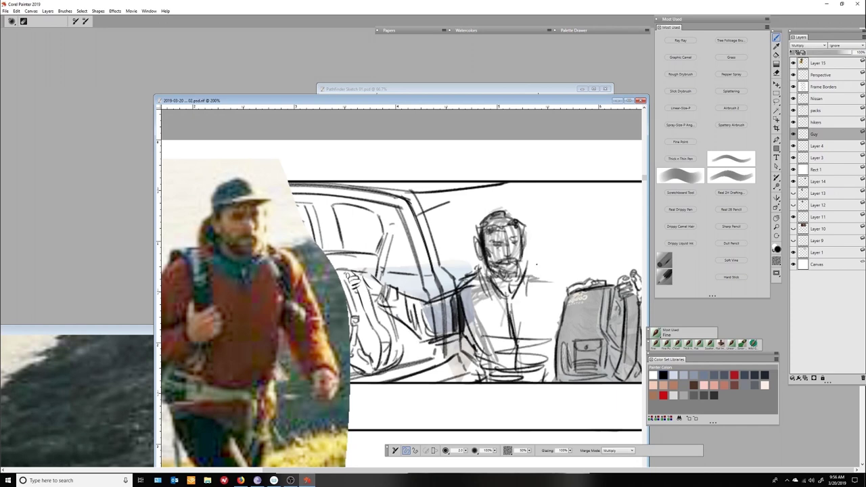
- Sketch the man's other shoulder, sleeve opening and side of the torso
left_click_drag(518, 261, 570, 275)
mouse_move(554, 273)
left_mouse_down()
mouse_move(552, 330)
mouse_move(576, 281)
left_mouse_up()
left_click_drag(567, 275, 532, 356)
left_click_drag(520, 248, 517, 290)
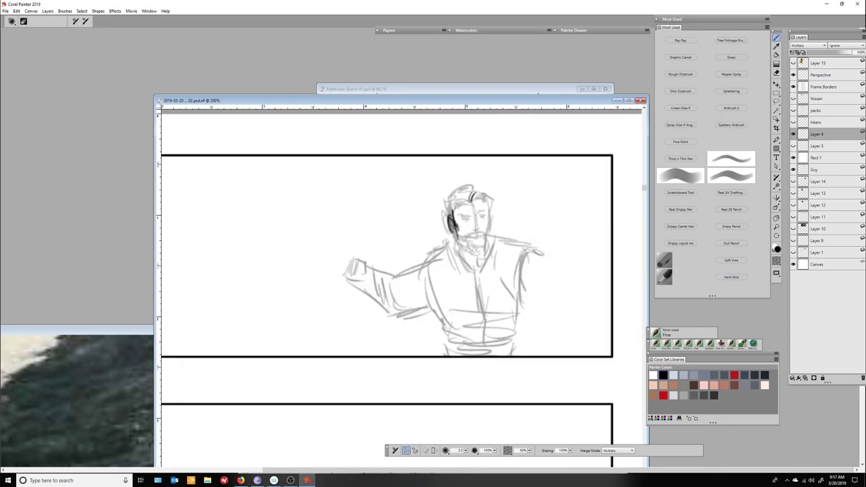
- Ink the bearded man's hair, facial features, ear and beard on Layer 4, alternating between the Fine and Fine Point brushes
left_click_drag(470, 190, 463, 202)
mouse_move(465, 194)
left_mouse_down()
mouse_move(453, 207)
mouse_move(449, 192)
left_mouse_up()
left_click(680, 142)
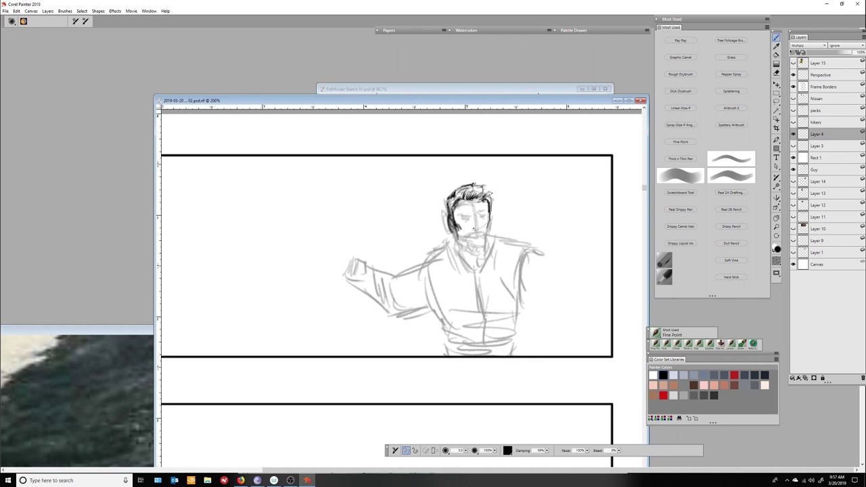
left_click(730, 159)
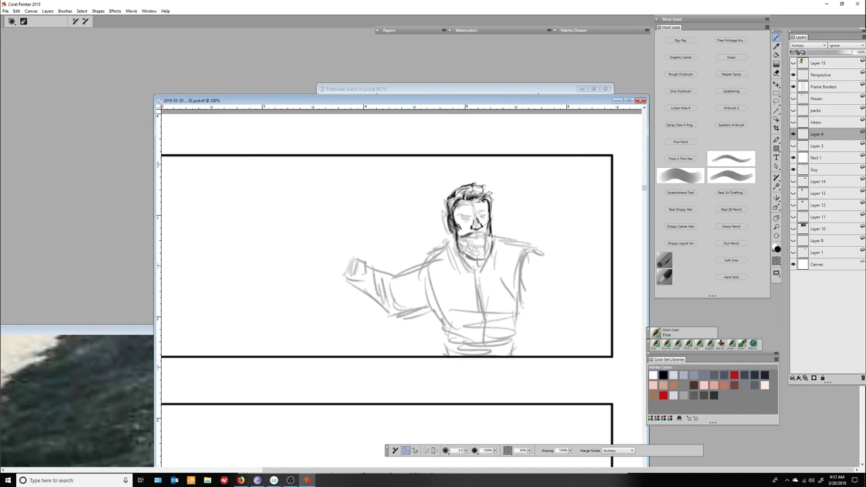
left_click(680, 141)
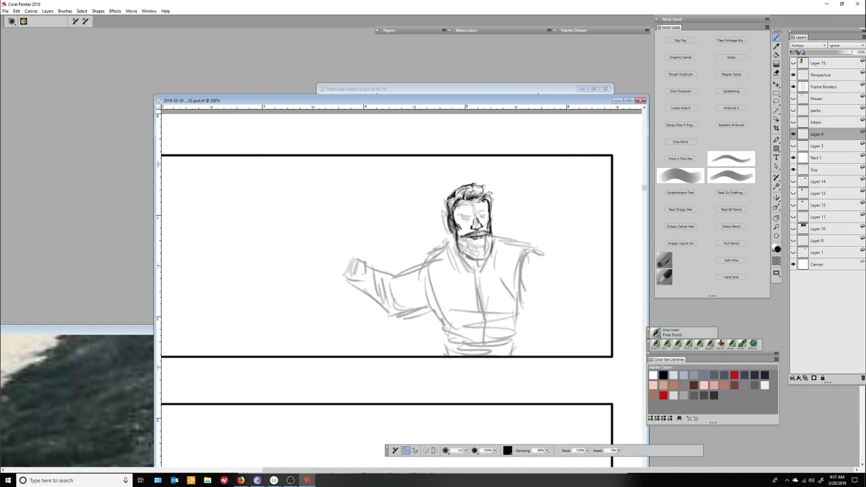
mouse_move(461, 240)
left_mouse_down()
mouse_move(467, 254)
mouse_move(484, 264)
mouse_move(491, 257)
left_mouse_up()
left_click_drag(487, 215, 493, 228)
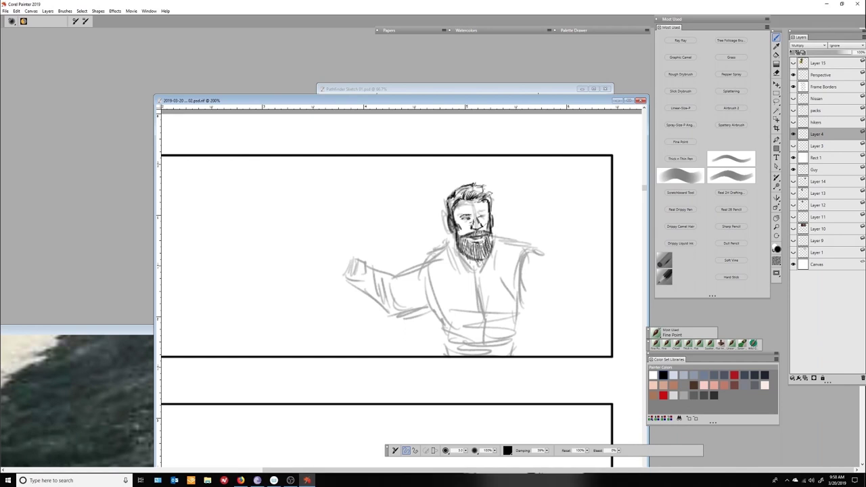
- Ink the jacket's open collar around the man's beard with the Thick n Thin Pen
scroll(399, 257, "up", 2)
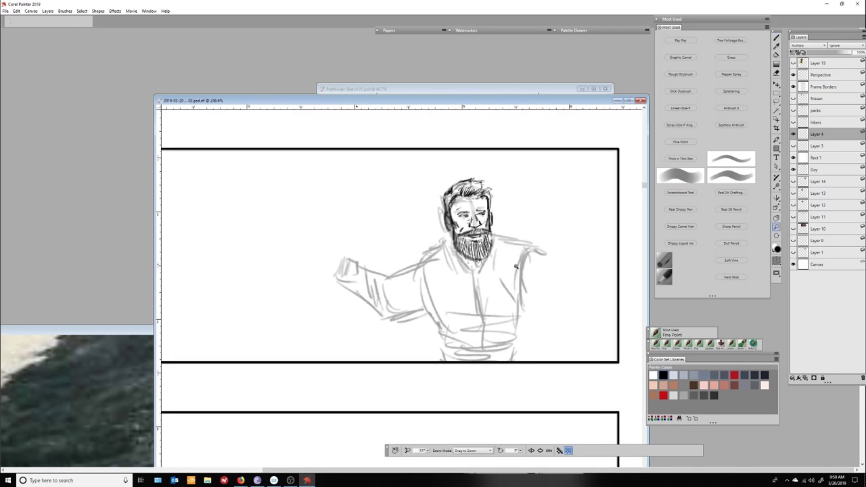
left_click(680, 158)
left_click_drag(440, 235, 466, 272)
left_click_drag(430, 230, 440, 248)
left_click_drag(481, 229, 487, 269)
left_click_drag(437, 260, 462, 277)
left_click_drag(490, 225, 507, 262)
left_click_drag(499, 251, 475, 279)
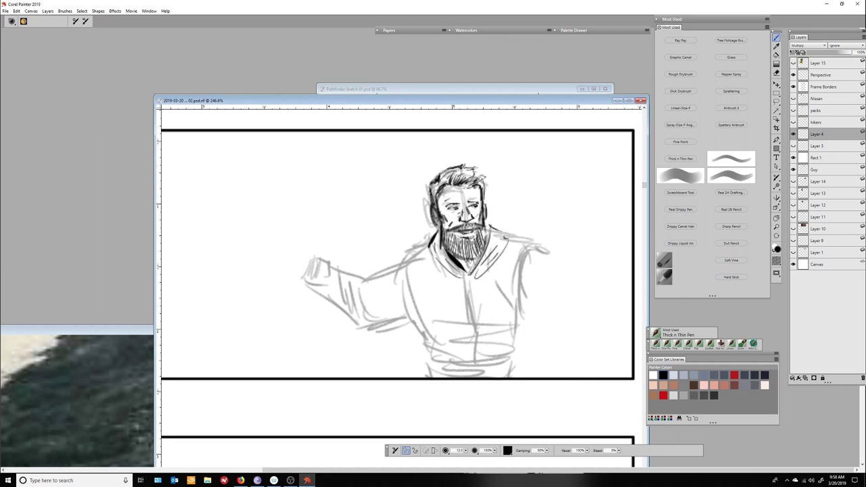
- Ink both shoulder lines and the jacket's front closure down to the waist
left_click_drag(431, 241, 406, 258)
left_click_drag(496, 229, 540, 246)
left_click_drag(464, 274, 472, 361)
- Ink the man's bent arm, sleeve folds, cuff and hand reaching toward the cargo area
left_click(679, 142)
mouse_move(411, 255)
left_mouse_down()
mouse_move(362, 284)
mouse_move(371, 322)
left_mouse_up()
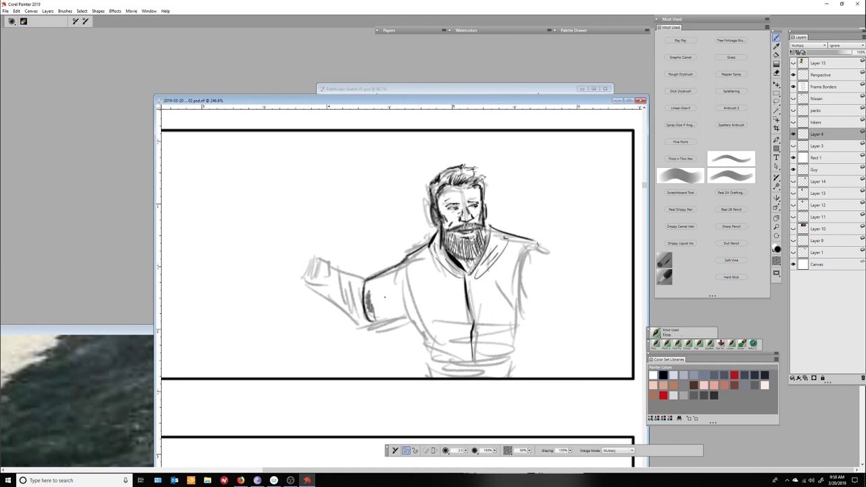
left_click_drag(395, 285, 406, 315)
mouse_move(301, 260)
left_mouse_down()
mouse_move(312, 287)
mouse_move(331, 277)
mouse_move(328, 301)
left_mouse_up()
mouse_move(335, 267)
left_mouse_down()
mouse_move(370, 284)
mouse_move(361, 326)
left_mouse_up()
mouse_move(345, 280)
left_mouse_down()
mouse_move(362, 315)
mouse_move(411, 318)
left_mouse_up()
- Ink the sides of the man's torso, the waist folds and the edge below the other shoulder
left_click_drag(403, 288, 422, 337)
mouse_move(422, 344)
left_mouse_down()
mouse_move(434, 376)
mouse_move(519, 360)
left_mouse_up()
mouse_move(433, 363)
left_mouse_down()
mouse_move(431, 378)
mouse_move(429, 360)
left_mouse_up()
left_click_drag(473, 337, 475, 360)
left_click_drag(426, 334, 513, 329)
left_click_drag(453, 352, 507, 347)
left_click_drag(538, 243, 520, 263)
left_click_drag(521, 261, 518, 371)
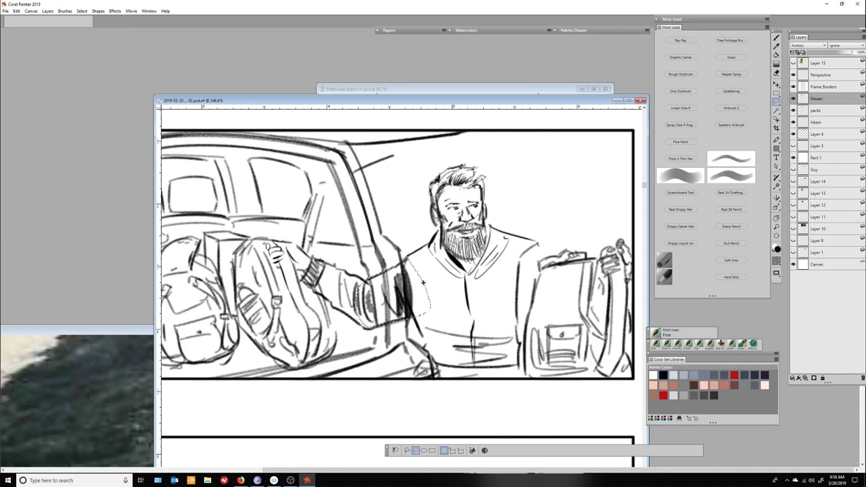
- Add a new layer above the Nissan layer and name it "Thiucker Line"
key("b")
scroll(399, 244, "down", 2)
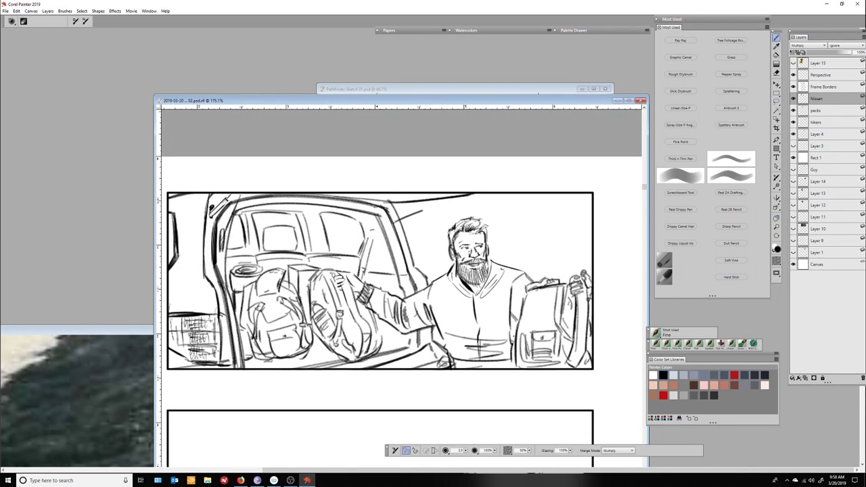
left_click(816, 134)
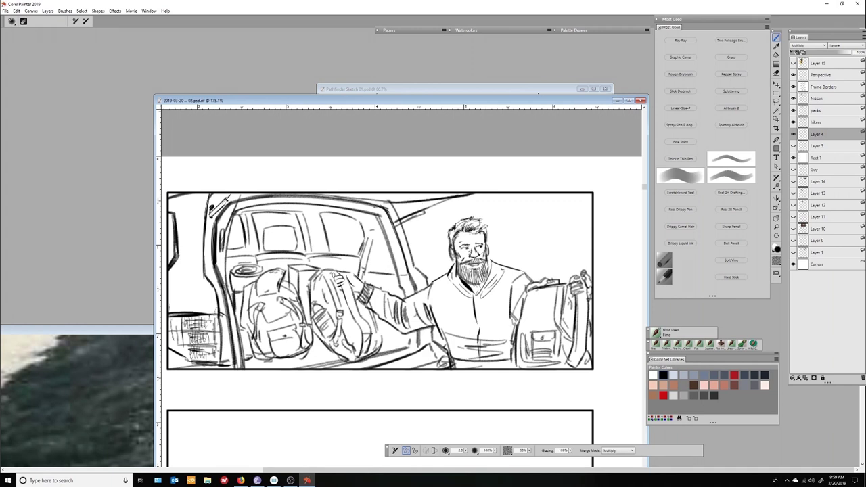
key("]")
key("ctrl+shift+n")
double_click(820, 99)
type("Thicke")
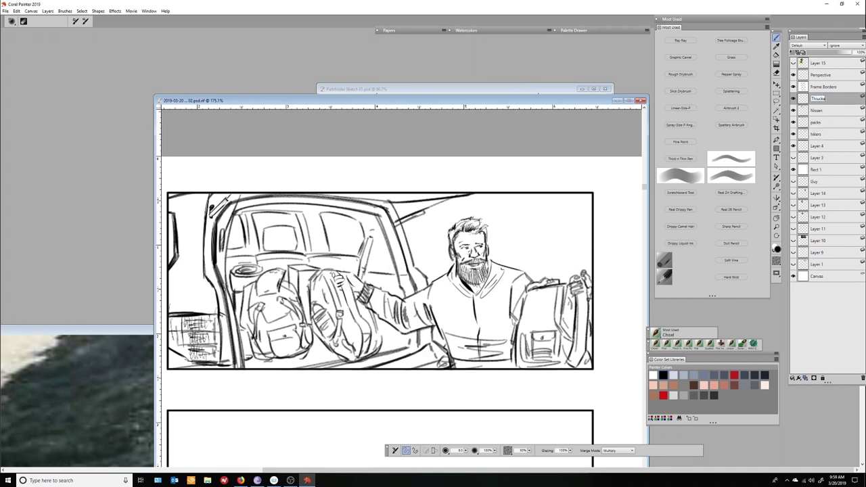
type("r Line")
key("Return")
- Fill the shadow between the two cargo backpacks with the Chisel brush and darken the cargo floor and door pillar edges
mouse_move(351, 291)
left_mouse_down()
mouse_move(360, 332)
mouse_move(318, 338)
mouse_move(313, 355)
mouse_move(358, 361)
left_mouse_up()
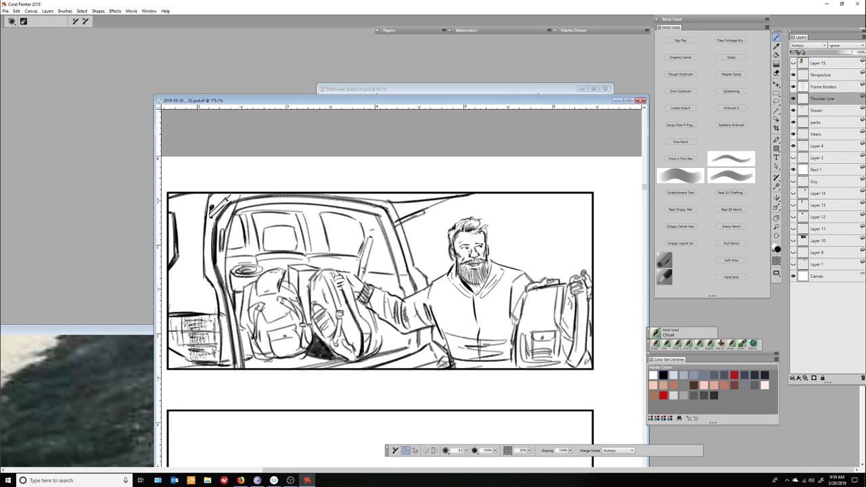
left_click_drag(247, 359, 293, 361)
left_click_drag(238, 274, 234, 324)
left_click_drag(233, 205, 233, 296)
key("ctrl+z")
- Thicken the outlines of the man's reaching sleeve and of the backpack he is holding
left_click_drag(352, 292, 377, 314)
mouse_move(381, 293)
left_mouse_down()
mouse_move(401, 322)
mouse_move(436, 334)
left_mouse_up()
mouse_move(454, 318)
left_mouse_down()
mouse_move(433, 370)
mouse_move(371, 369)
left_mouse_up()
mouse_move(380, 311)
left_mouse_down()
mouse_move(371, 331)
mouse_move(334, 343)
left_mouse_up()
mouse_move(337, 276)
left_mouse_down()
mouse_move(323, 313)
mouse_move(298, 302)
mouse_move(305, 318)
left_mouse_up()
left_click_drag(311, 299, 308, 323)
- Add dark accents around the rolled mat and the upright backpack in the cargo area
left_click_drag(229, 270, 227, 290)
left_click_drag(261, 274, 262, 280)
left_click_drag(237, 266, 230, 302)
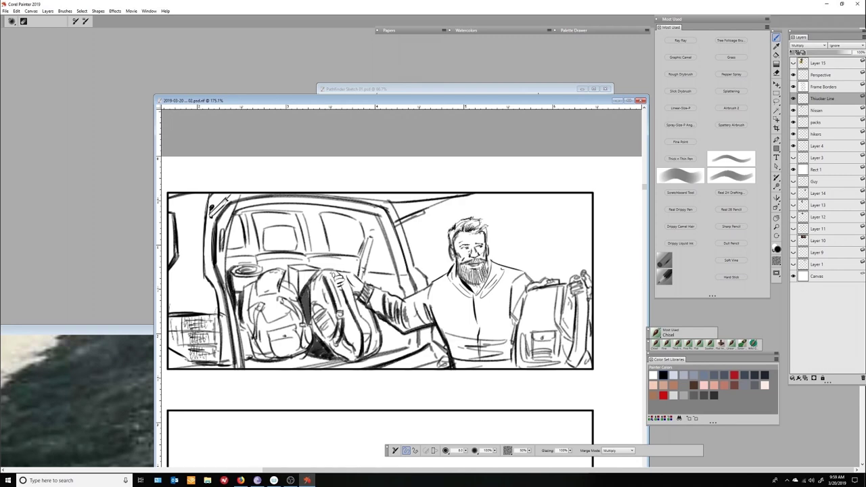
- Thicken the lines of the man's collar, jacket and adjacent backpack, and darken the upright pole behind the held pack
mouse_move(467, 274)
left_mouse_down()
mouse_move(452, 296)
mouse_move(500, 295)
left_mouse_up()
mouse_move(520, 282)
left_mouse_down()
mouse_move(507, 321)
mouse_move(518, 368)
left_mouse_up()
left_click_drag(550, 334, 529, 357)
left_click_drag(559, 289, 567, 327)
mouse_move(570, 293)
left_mouse_down()
mouse_move(579, 337)
mouse_move(568, 355)
left_mouse_up()
left_click_drag(453, 239, 462, 279)
left_click_drag(465, 275, 480, 284)
left_click_drag(468, 328, 485, 330)
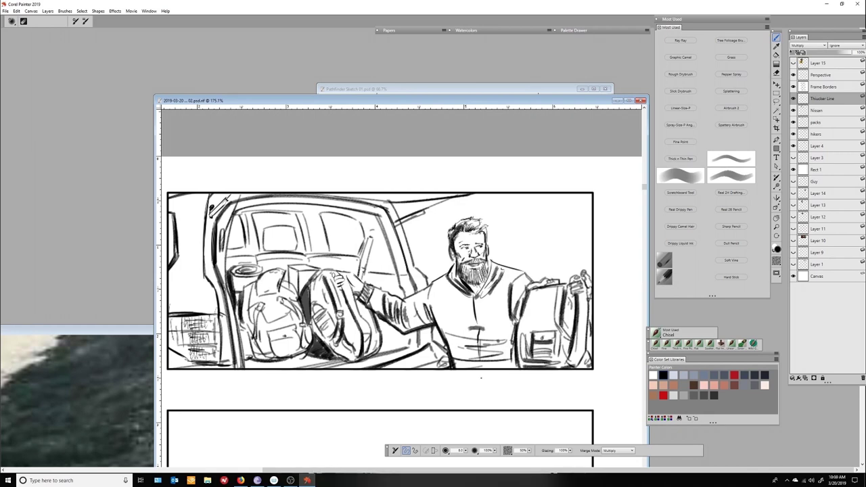
left_click_drag(373, 240, 364, 283)
left_click_drag(360, 257, 355, 274)
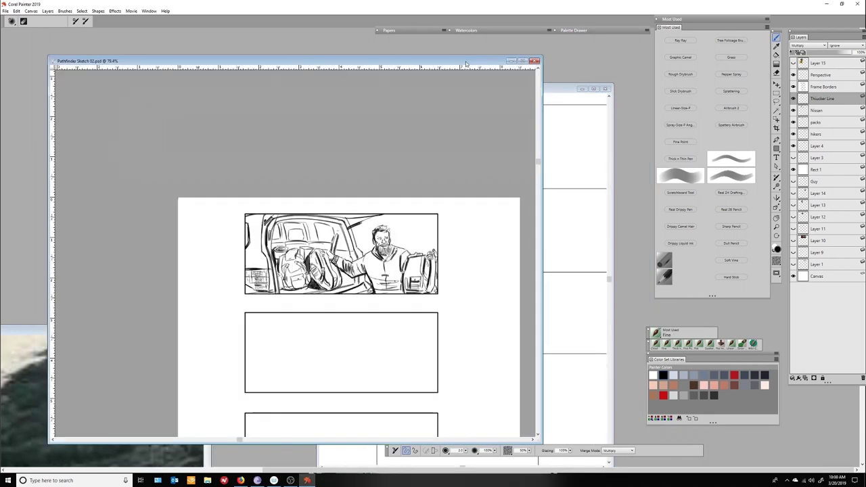
- Add another new layer above the "Thiucker Line" layer and open its name for editing
left_click(804, 377)
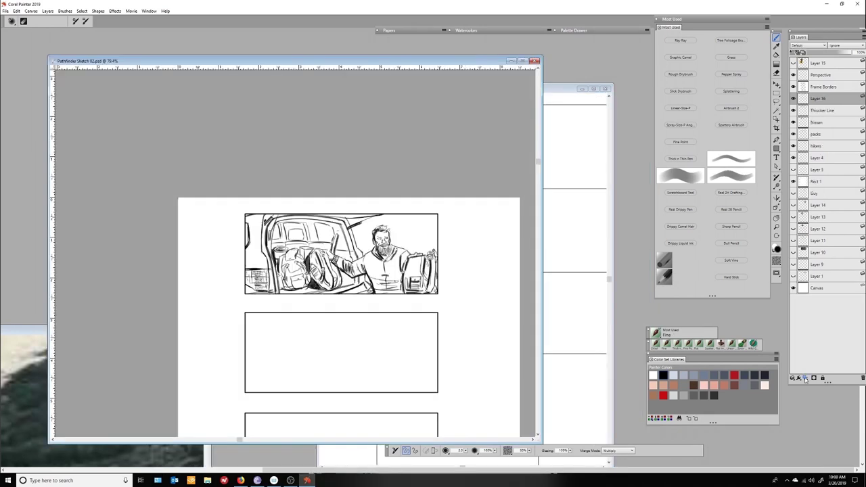
double_click(820, 99)
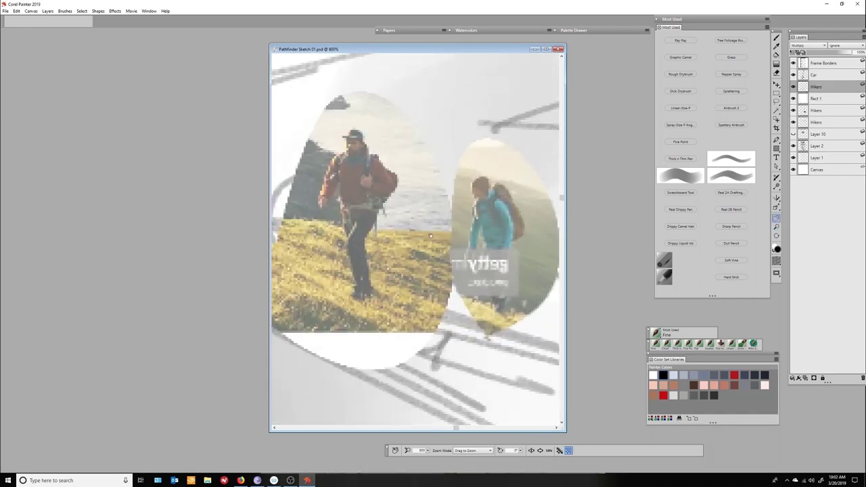
- Switch to Pathfinder Sketch 01 and ink the capped hiker with the red jacket over the photo on the Hikers layer
left_click_drag(271, 428, 129, 421)
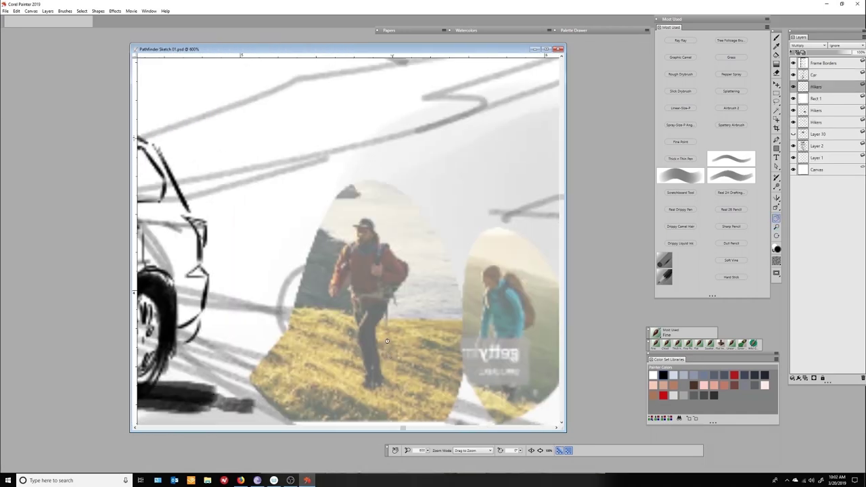
key("b")
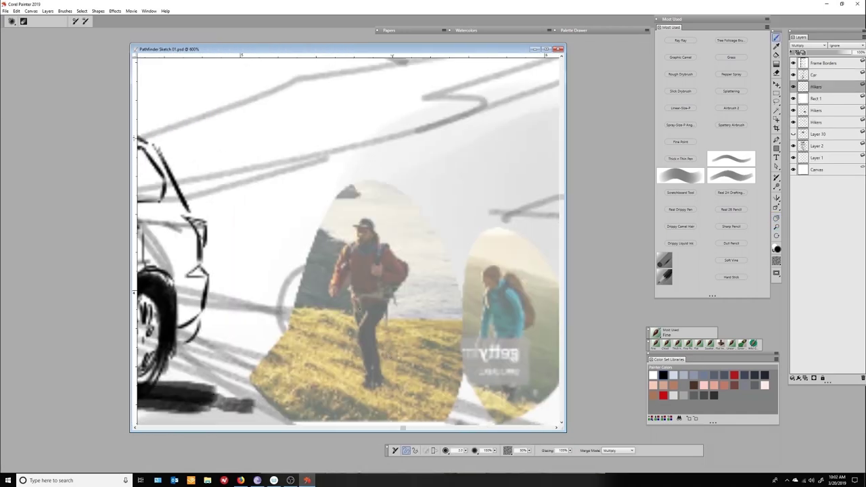
left_click_drag(379, 237, 369, 283)
mouse_move(366, 219)
left_mouse_down()
mouse_move(355, 243)
mouse_move(359, 225)
mouse_move(376, 258)
mouse_move(329, 296)
mouse_move(380, 299)
left_mouse_up()
mouse_move(384, 242)
left_mouse_down()
mouse_move(389, 334)
mouse_move(374, 371)
left_mouse_up()
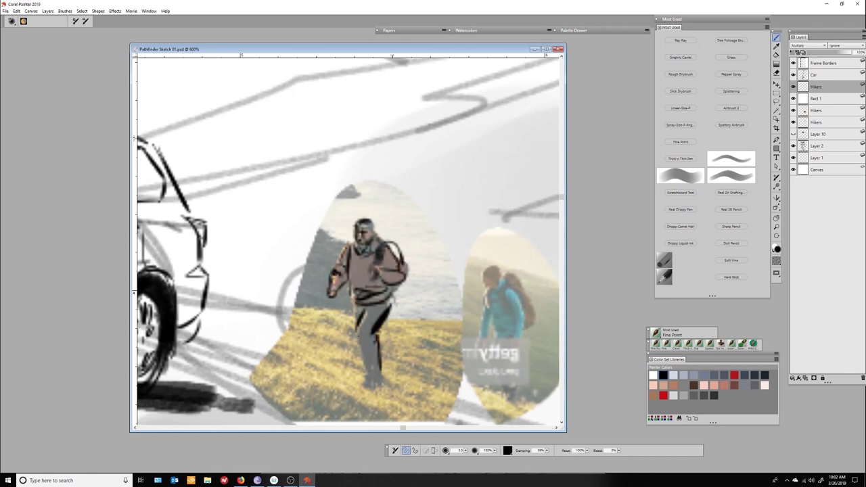
mouse_move(365, 331)
left_mouse_down()
mouse_move(364, 379)
mouse_move(379, 391)
left_mouse_up()
mouse_move(339, 288)
left_mouse_down()
mouse_move(326, 302)
mouse_move(375, 277)
left_mouse_up()
mouse_move(389, 242)
left_mouse_down()
mouse_move(395, 266)
mouse_move(398, 260)
left_mouse_up()
left_click_drag(389, 286, 402, 301)
- Ink the second hiker in the blue jacket, including hair, arm, backpack and legs, over the photo
left_click_drag(354, 374, 242, 313)
mouse_move(374, 207)
left_mouse_down()
mouse_move(372, 225)
mouse_move(382, 228)
mouse_move(416, 219)
left_mouse_up()
mouse_move(387, 207)
left_mouse_down()
mouse_move(403, 250)
mouse_move(406, 235)
left_mouse_up()
left_click_drag(405, 233, 409, 287)
left_click_drag(380, 228, 363, 280)
left_click_drag(361, 273, 389, 289)
left_click_drag(410, 221, 425, 245)
left_click_drag(398, 252, 386, 269)
mouse_move(414, 236)
left_mouse_down()
mouse_move(424, 265)
mouse_move(405, 307)
left_mouse_up()
mouse_move(372, 271)
left_mouse_down()
mouse_move(368, 324)
mouse_move(398, 341)
mouse_move(384, 279)
left_mouse_up()
mouse_move(411, 293)
left_mouse_down()
mouse_move(400, 339)
mouse_move(408, 342)
left_mouse_up()
mouse_move(376, 209)
left_mouse_down()
mouse_move(379, 223)
mouse_move(425, 224)
left_mouse_up()
- Ink the top flap, shoulder strap and upper pockets of the large orange backpack in the frame beside the car
key("m")
left_click_drag(520, 426, 497, 432)
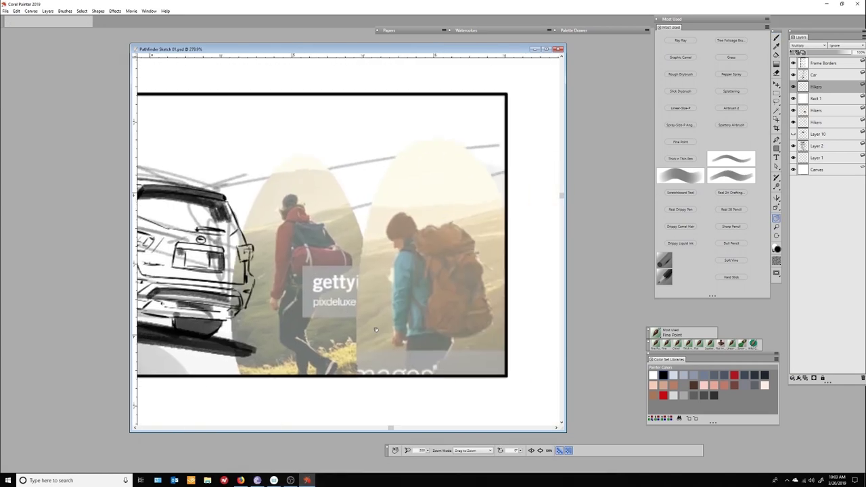
left_click_drag(417, 255, 433, 236)
mouse_move(432, 257)
left_mouse_down()
mouse_move(472, 245)
mouse_move(468, 257)
left_mouse_up()
left_click(730, 159)
mouse_move(414, 239)
left_mouse_down()
mouse_move(413, 284)
mouse_move(425, 280)
left_mouse_up()
mouse_move(429, 264)
left_mouse_down()
mouse_move(430, 287)
mouse_move(439, 289)
left_mouse_up()
left_click_drag(473, 248, 480, 274)
left_click_drag(448, 264, 483, 287)
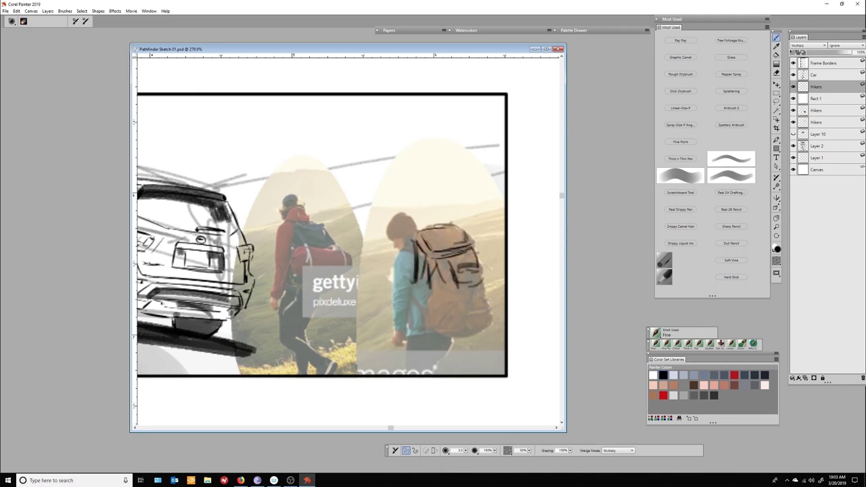
- Ink the lower body, folds and bottom edge of the orange backpack
left_click_drag(430, 283, 428, 329)
left_click_drag(450, 300, 473, 326)
left_click_drag(452, 284, 485, 310)
left_click_drag(430, 333, 491, 328)
left_click_drag(466, 312, 494, 326)
mouse_move(411, 289)
left_mouse_down()
mouse_move(426, 315)
mouse_move(473, 310)
left_mouse_up()
- Ink the blue-jacketed hiker's hair and face and the loose gear on top of the orange pack
mouse_move(419, 219)
left_mouse_down()
mouse_move(408, 242)
mouse_move(451, 211)
left_mouse_up()
mouse_move(423, 227)
left_mouse_down()
mouse_move(447, 215)
mouse_move(401, 227)
left_mouse_up()
mouse_move(413, 215)
left_mouse_down()
mouse_move(391, 226)
mouse_move(392, 238)
mouse_move(422, 243)
left_mouse_up()
mouse_move(420, 225)
left_mouse_down()
mouse_move(456, 207)
mouse_move(464, 225)
left_mouse_up()
- Ink the blue-jacketed hiker's arm and hand and hatch the dark trousers down to the frame edge
mouse_move(410, 241)
left_mouse_down()
mouse_move(396, 255)
mouse_move(393, 298)
left_mouse_up()
mouse_move(414, 283)
left_mouse_down()
mouse_move(395, 330)
mouse_move(412, 325)
left_mouse_up()
mouse_move(392, 332)
left_mouse_down()
mouse_move(406, 346)
mouse_move(432, 339)
left_mouse_up()
left_click_drag(440, 336, 452, 354)
left_click_drag(408, 338, 406, 375)
mouse_move(411, 352)
left_mouse_down()
mouse_move(432, 358)
mouse_move(437, 375)
left_mouse_up()
mouse_move(404, 339)
left_mouse_down()
mouse_move(460, 375)
mouse_move(435, 374)
mouse_move(457, 376)
left_mouse_up()
- Ink the sleeve and hand of the red-jacketed hiker walking ahead
left_click_drag(298, 222, 275, 265)
left_click_drag(291, 230, 272, 292)
left_click_drag(294, 257, 272, 299)
left_click_drag(280, 293, 269, 310)
- Ink the red-jacketed hiker's backpack with its bedroll, and the jacket hood
left_click_drag(308, 245, 303, 270)
left_click_drag(338, 246, 344, 272)
left_click_drag(298, 247, 291, 274)
left_click_drag(301, 243, 352, 251)
left_click_drag(295, 276, 345, 281)
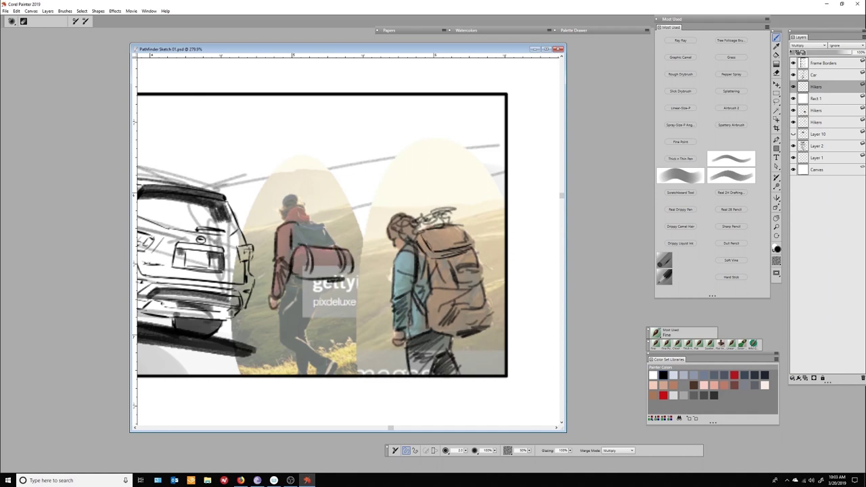
left_click_drag(292, 224, 334, 248)
left_click_drag(286, 222, 307, 205)
- Reinforce the outlines of the orange backpack, its top gear, and the blue-jacketed hiker's back and legs
left_click_drag(434, 348, 448, 357)
left_click_drag(460, 228, 492, 327)
left_click_drag(431, 327, 465, 335)
left_click_drag(410, 212, 455, 230)
left_click_drag(444, 227, 452, 203)
left_click_drag(426, 251, 423, 296)
mouse_move(422, 294)
left_mouse_down()
mouse_move(457, 331)
mouse_move(404, 375)
left_mouse_up()
- Ink the red-jacketed hiker's cap and the upper legs with their trouser folds
mouse_move(288, 219)
left_mouse_down()
mouse_move(304, 215)
mouse_move(284, 203)
left_mouse_up()
left_click_drag(280, 203, 301, 196)
mouse_move(287, 284)
left_mouse_down()
mouse_move(337, 295)
mouse_move(279, 338)
left_mouse_up()
mouse_move(291, 291)
left_mouse_down()
mouse_move(316, 309)
mouse_move(321, 337)
left_mouse_up()
left_click_drag(305, 328, 282, 344)
left_click_drag(285, 313, 299, 324)
- Ink the red-jacketed hiker's lower legs and boots down to the frame edge
left_click_drag(298, 340, 325, 361)
left_click_drag(283, 347, 332, 373)
left_click_drag(292, 353, 309, 375)
left_click_drag(288, 338, 311, 361)
left_click_drag(310, 358, 328, 374)
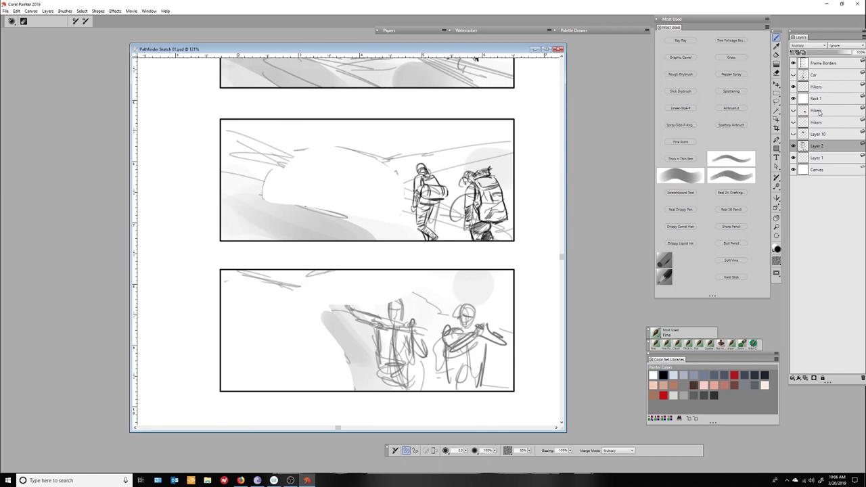
- Ink the bearded man's face, hair and beard over the rough figure in the lowest frame on the upper Hikers layer
left_click(817, 86)
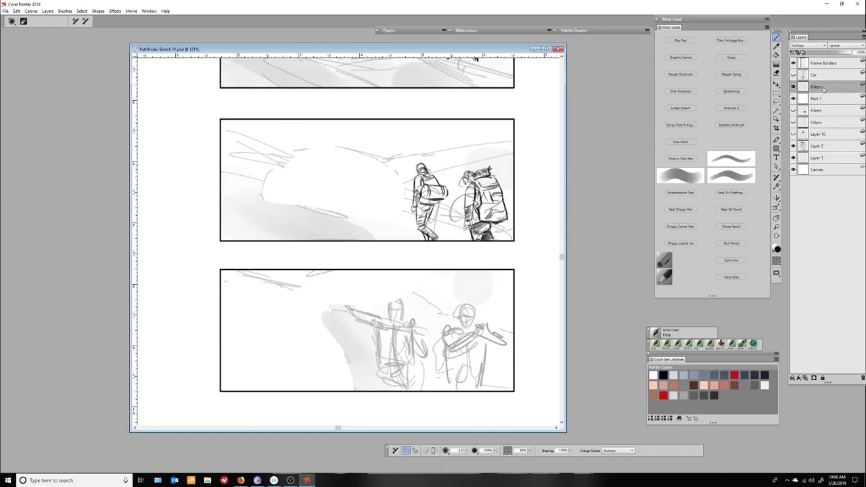
key("m")
left_click(410, 302)
key("b")
mouse_move(378, 302)
left_mouse_down()
mouse_move(376, 323)
mouse_move(389, 323)
left_mouse_up()
key("ctrl+z")
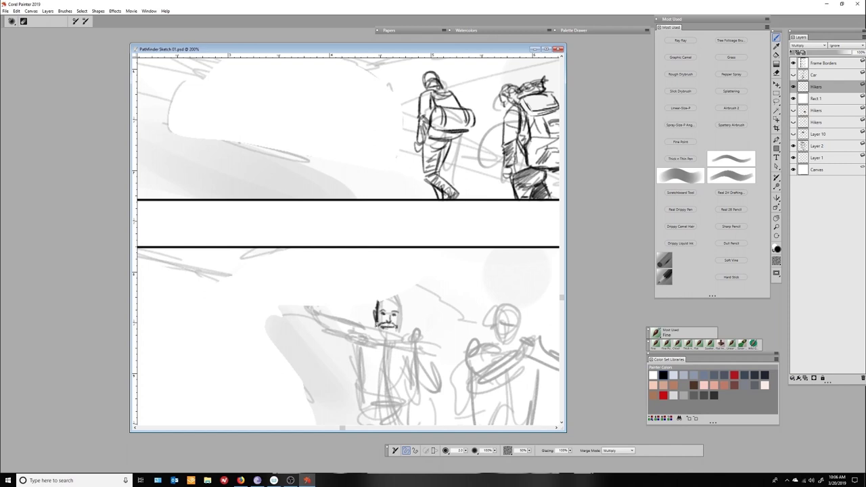
left_click_drag(386, 328, 396, 344)
- Ink the man's bent arm, the hand at his shoulder and the dark straps on both sides of his chest
mouse_move(399, 309)
left_mouse_down()
mouse_move(398, 344)
mouse_move(383, 352)
mouse_move(410, 335)
mouse_move(437, 389)
left_mouse_up()
left_click_drag(420, 356, 430, 374)
left_click_drag(409, 336, 412, 399)
key("ctrl+z")
left_click_drag(410, 350, 415, 402)
left_click_drag(400, 327, 410, 341)
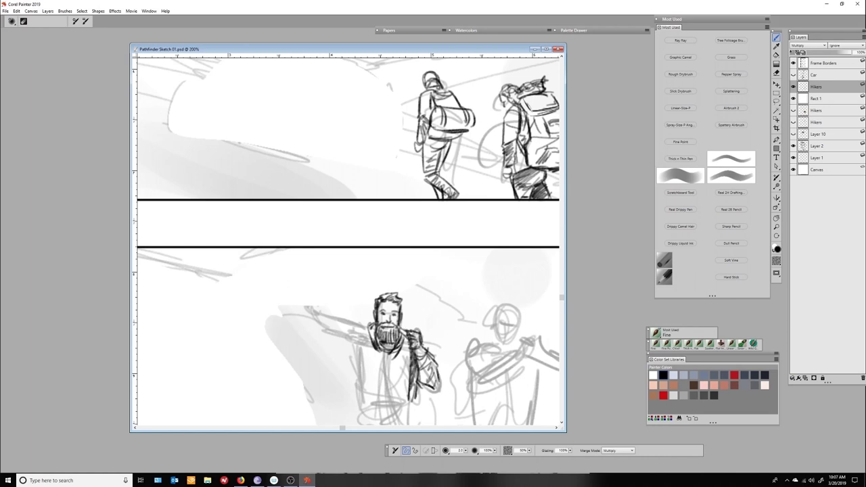
mouse_move(367, 324)
left_mouse_down()
mouse_move(370, 372)
mouse_move(357, 371)
left_mouse_up()
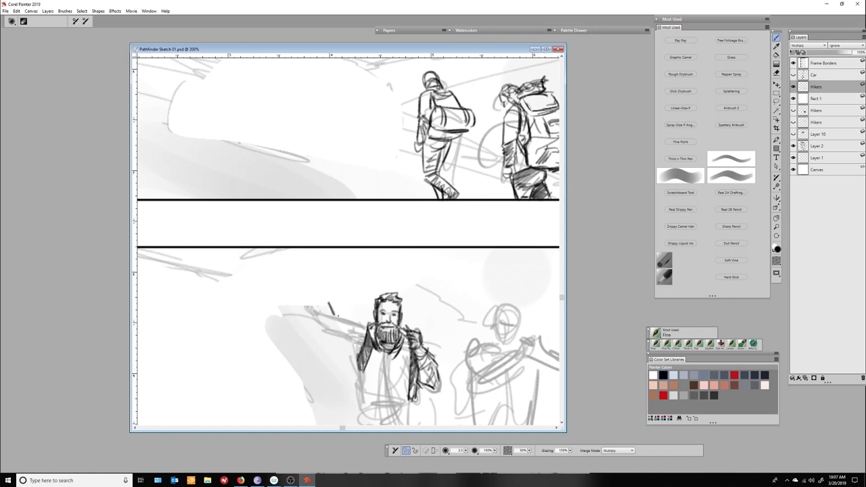
- Ink the bearded man's raised arm and hand, the front of his jacket and the folds across his torso
left_click_drag(372, 333, 338, 315)
mouse_move(361, 325)
left_mouse_down()
mouse_move(353, 347)
mouse_move(314, 305)
left_mouse_up()
mouse_move(325, 304)
left_mouse_down()
mouse_move(335, 330)
mouse_move(320, 328)
mouse_move(359, 358)
left_mouse_up()
left_click_drag(388, 358, 387, 399)
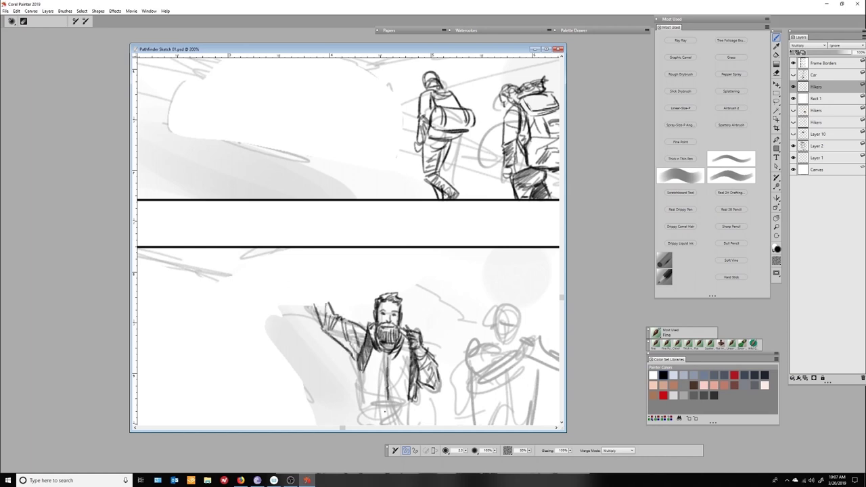
mouse_move(353, 359)
left_mouse_down()
mouse_move(360, 404)
mouse_move(397, 407)
mouse_move(379, 423)
mouse_move(414, 401)
left_mouse_up()
left_click_drag(399, 371, 368, 399)
- Ink the man's belt, trouser folds down to the frame edge and the backpack edge along his side
left_click_drag(379, 338, 413, 232)
mouse_move(450, 284)
left_mouse_down()
mouse_move(452, 315)
mouse_move(421, 338)
left_mouse_up()
left_click_drag(424, 314, 426, 334)
left_click_drag(411, 317, 418, 335)
left_click_drag(427, 318, 449, 341)
mouse_move(421, 337)
left_mouse_down()
mouse_move(434, 340)
mouse_move(416, 341)
left_mouse_up()
left_click_drag(389, 253, 387, 279)
left_click_drag(430, 227, 441, 237)
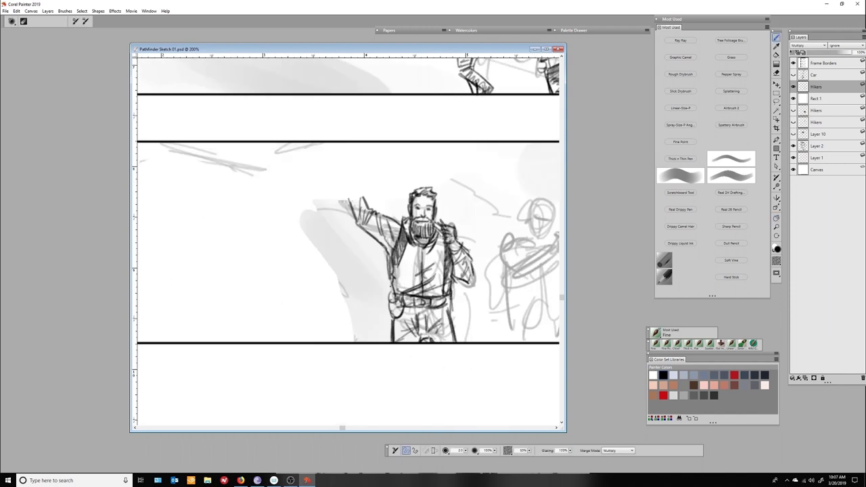
left_click_drag(385, 250, 385, 294)
left_click_drag(385, 257, 389, 308)
- Ink the woman's raised hand, face, hair and bent arm over her rough figure in the lowest frame
mouse_move(452, 280)
left_mouse_down()
mouse_move(463, 304)
mouse_move(352, 288)
left_mouse_up()
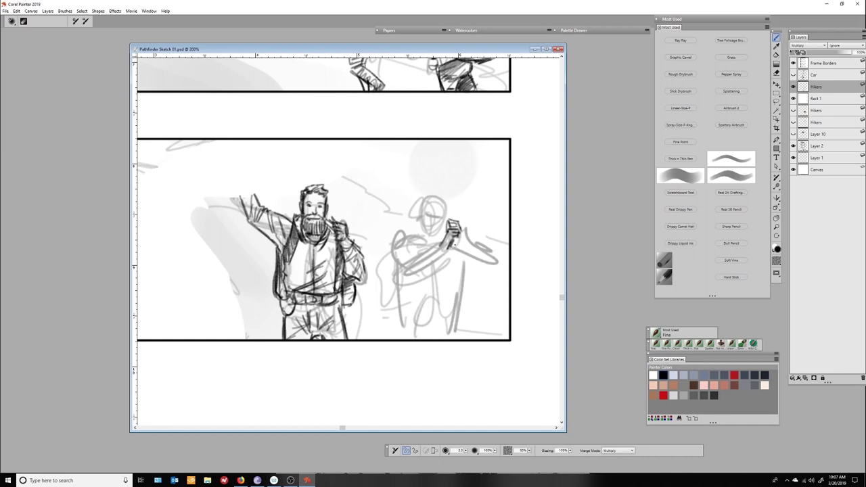
left_click_drag(453, 237, 457, 274)
left_click_drag(461, 237, 467, 283)
mouse_move(438, 245)
left_mouse_down()
mouse_move(397, 259)
mouse_move(443, 246)
mouse_move(433, 297)
mouse_move(393, 323)
mouse_move(411, 328)
left_mouse_up()
mouse_move(419, 271)
left_mouse_down()
mouse_move(431, 300)
mouse_move(410, 277)
mouse_move(413, 291)
mouse_move(478, 278)
left_mouse_up()
left_click_drag(473, 280, 448, 290)
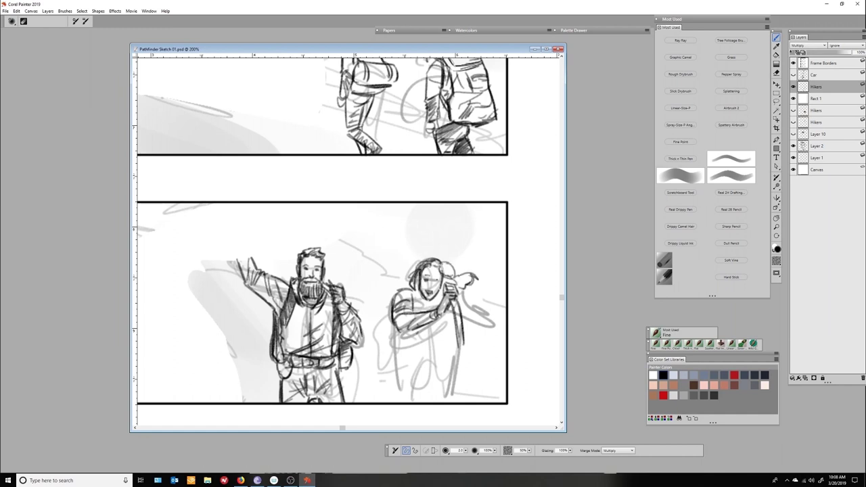
- Ink the woman's other arm and the sides of her shirt with its first folds
mouse_move(457, 295)
left_mouse_down()
mouse_move(490, 326)
mouse_move(469, 321)
left_mouse_up()
left_click_drag(453, 313, 448, 343)
left_click_drag(400, 326, 396, 365)
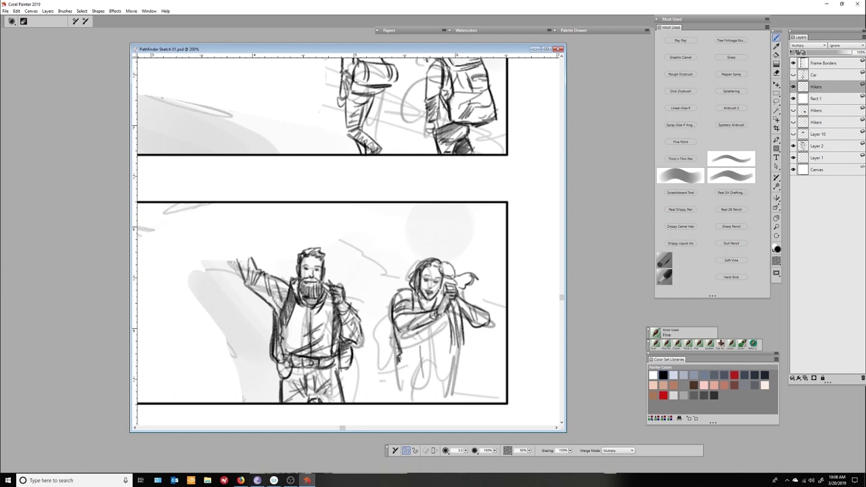
left_click_drag(426, 328, 428, 361)
left_click_drag(398, 361, 399, 378)
- Ink the woman's shirt folds, hem and waistband
left_click_drag(449, 317, 445, 342)
mouse_move(403, 345)
left_mouse_down()
mouse_move(445, 330)
mouse_move(445, 341)
left_mouse_up()
left_click_drag(445, 351, 456, 369)
left_click_drag(397, 373, 454, 369)
mouse_move(399, 385)
left_mouse_down()
mouse_move(451, 381)
mouse_move(399, 396)
left_mouse_up()
left_click_drag(400, 395, 458, 391)
left_click_drag(402, 379, 406, 393)
left_click_drag(403, 388, 452, 373)
- Ink the woman's backpack edge and trousers down to the frame edge, and finish the folds on her shirt
left_click_drag(449, 337, 463, 363)
left_click_drag(473, 326, 473, 356)
mouse_move(474, 361)
left_mouse_down()
mouse_move(456, 375)
mouse_move(475, 355)
left_mouse_up()
left_click_drag(460, 361, 471, 372)
left_click_drag(399, 380, 401, 402)
left_click_drag(458, 372, 458, 401)
left_click_drag(429, 395, 452, 390)
left_click_drag(415, 402, 449, 400)
key("n")
key("b")
left_click_drag(406, 352, 435, 377)
key("ctrl+0")
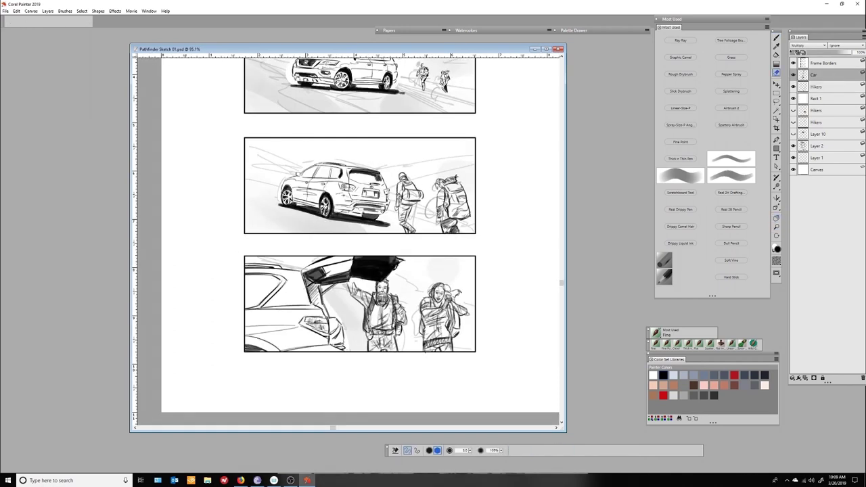
- Ink the slope lines on both sides of the car in the second frame
scroll(481, 354, "up", 5)
key("b")
left_click_drag(468, 248, 538, 217)
mouse_move(386, 280)
left_mouse_down()
mouse_move(309, 303)
mouse_move(317, 307)
left_mouse_up()
left_click_drag(494, 238, 526, 230)
left_click_drag(492, 253, 536, 230)
left_click_drag(487, 257, 530, 232)
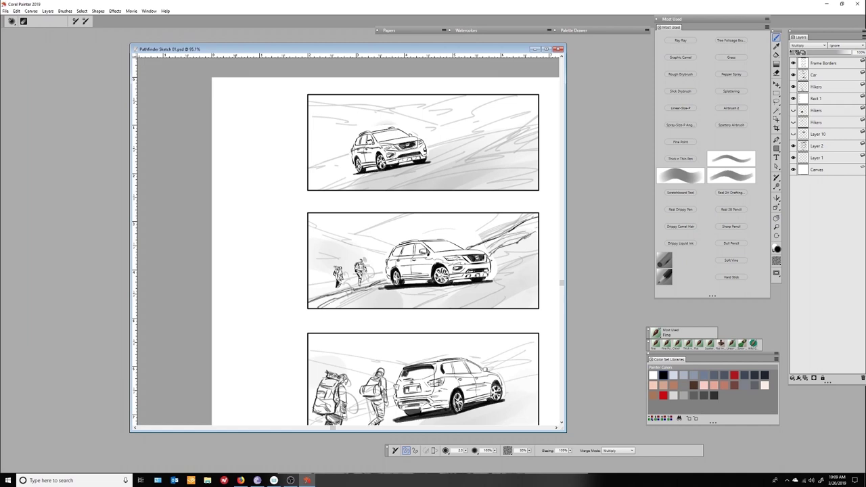
left_click_drag(513, 261, 526, 258)
- Ink the ground contour lines in the foreground of the second frame
left_click_drag(469, 284, 374, 303)
left_click_drag(435, 287, 362, 308)
mouse_move(488, 280)
left_mouse_down()
mouse_move(538, 270)
mouse_move(435, 301)
left_mouse_up()
mouse_move(513, 291)
left_mouse_down()
mouse_move(427, 307)
mouse_move(469, 239)
left_mouse_up()
mouse_move(535, 310)
left_mouse_down()
mouse_move(499, 318)
mouse_move(498, 334)
left_mouse_up()
left_click_drag(534, 348, 384, 363)
left_click_drag(534, 346, 454, 349)
- Ink the slope and ground contour lines around and below the car in the top frame
left_click_drag(419, 223, 399, 370)
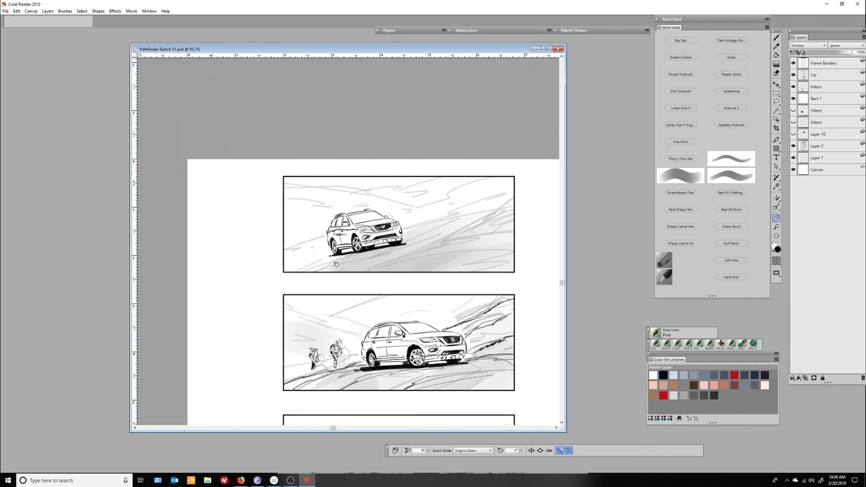
left_click_drag(514, 206, 323, 262)
left_click_drag(514, 228, 312, 264)
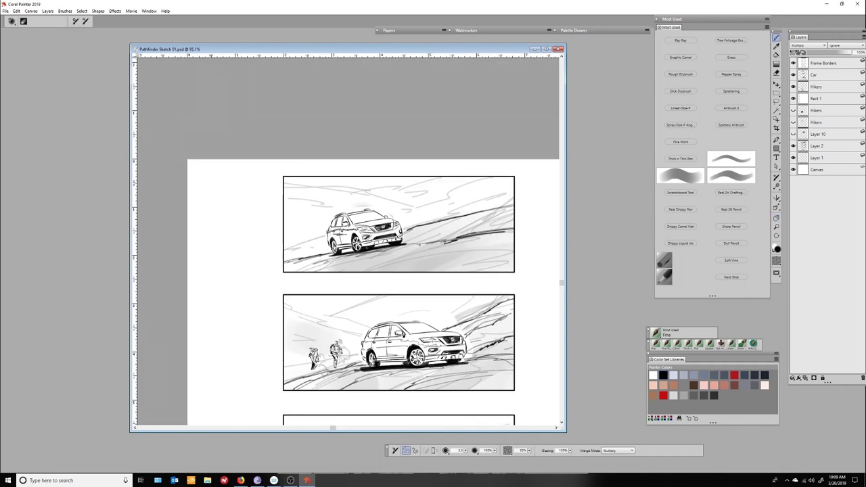
left_click_drag(427, 242, 298, 272)
left_click_drag(486, 224, 361, 260)
left_click_drag(514, 224, 387, 272)
left_click_drag(514, 260, 378, 273)
- Flip the canvas back to its original orientation and ink the distant hill lines in the second and top frames
left_click_drag(455, 262, 500, 50)
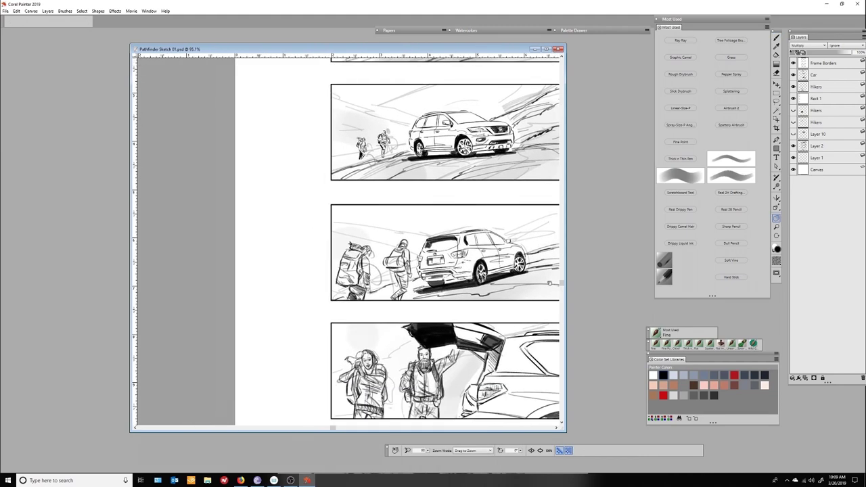
key("h")
key("b")
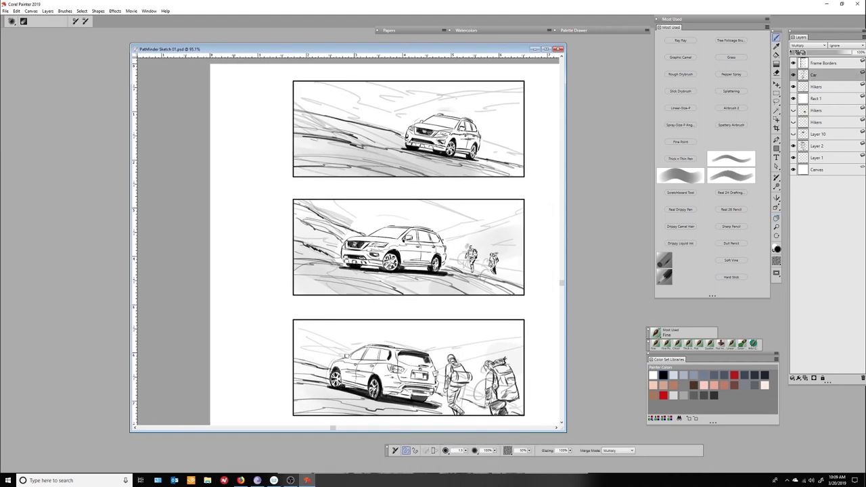
left_click_drag(444, 240, 522, 219)
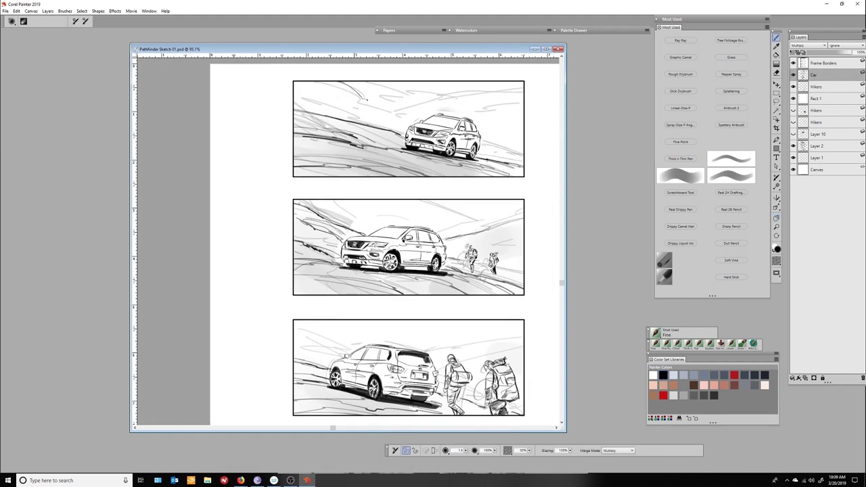
left_click_drag(522, 86, 395, 114)
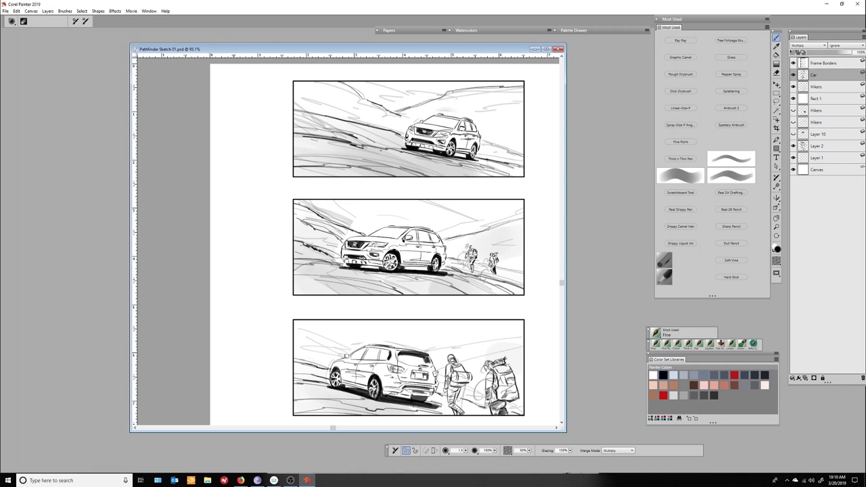
- Spatter pebbles over the frames' foregrounds with the Spattery Airbrush, and ink the third frame's background hillside with the Fine brush
left_click(731, 124)
left_click_drag(359, 159, 445, 173)
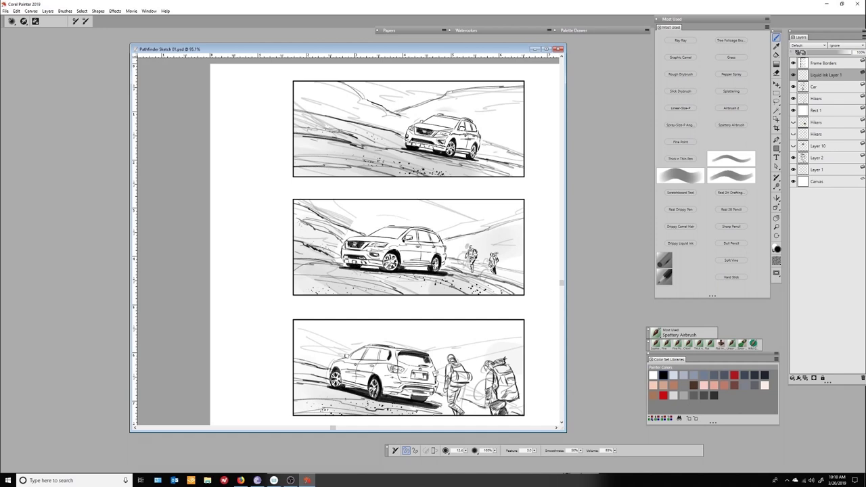
left_click(730, 158)
mouse_move(298, 369)
left_mouse_down()
mouse_move(410, 322)
mouse_move(336, 336)
left_mouse_up()
left_click_drag(467, 357, 509, 334)
left_click_drag(433, 356, 516, 326)
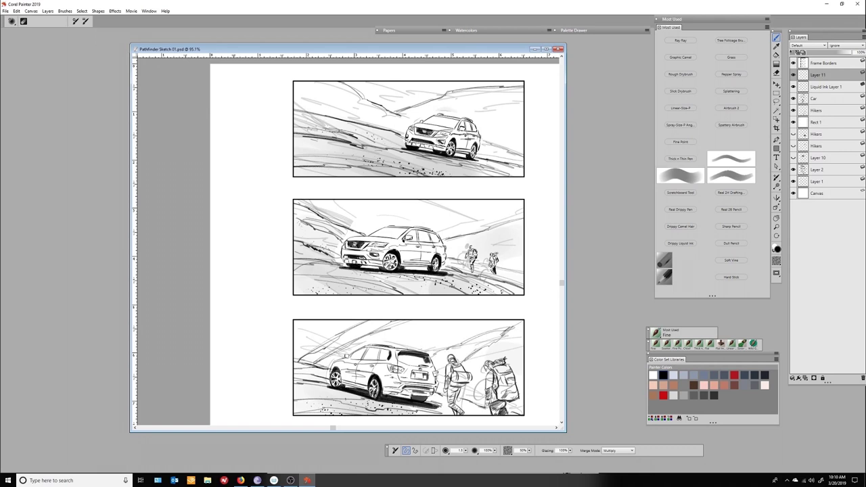
left_click_drag(414, 351, 491, 319)
key("n")
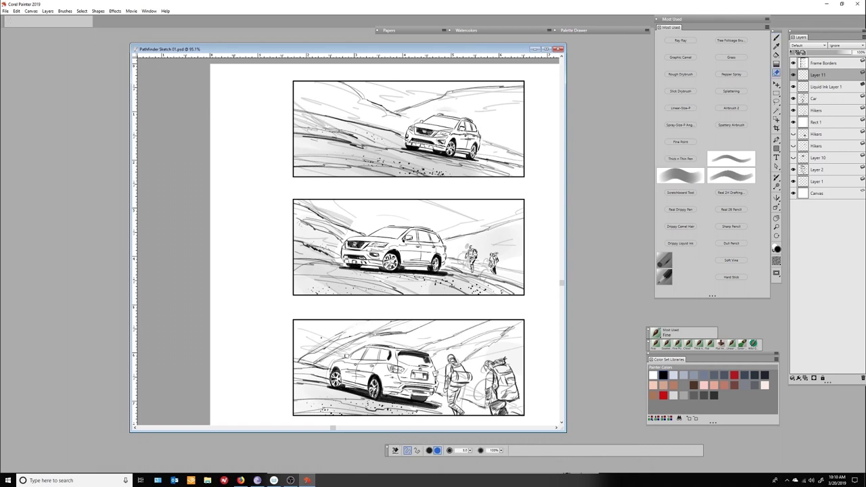
key("r")
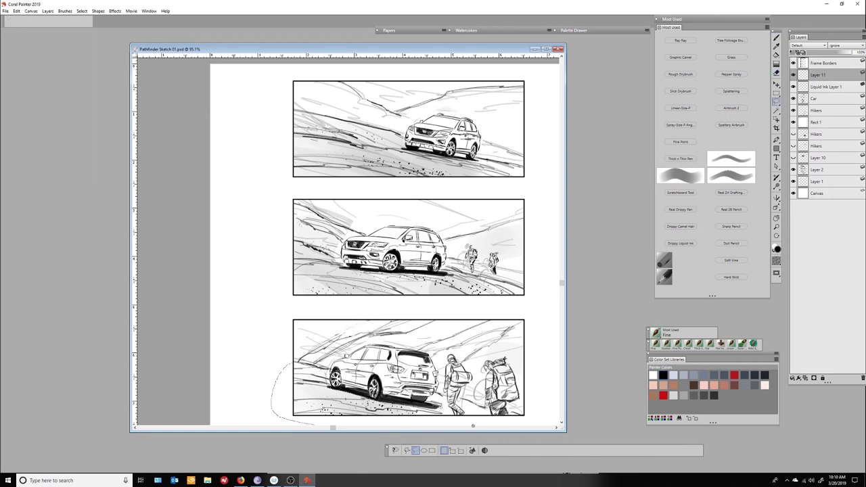
key("ctrl+d")
- Add line work around the hikers in the third frame on the Car layer, and spatter its hillside with the Spattery Airbrush
left_click(815, 98)
left_click(794, 99)
left_click(794, 98)
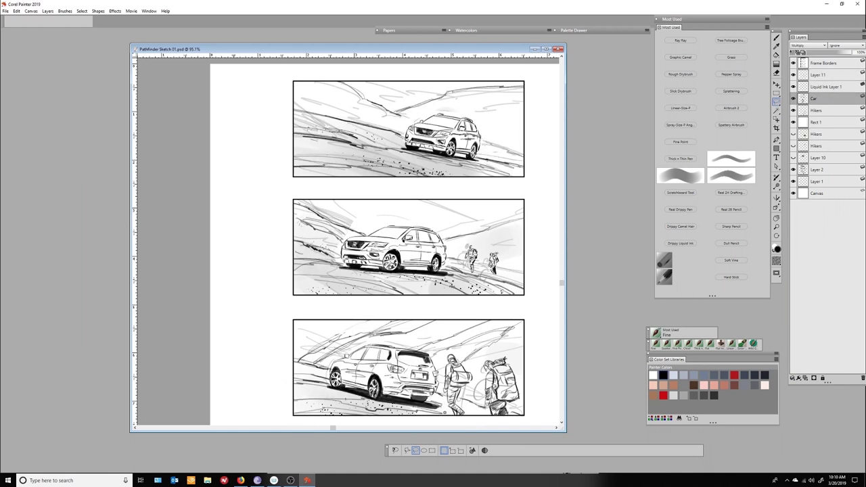
key("b")
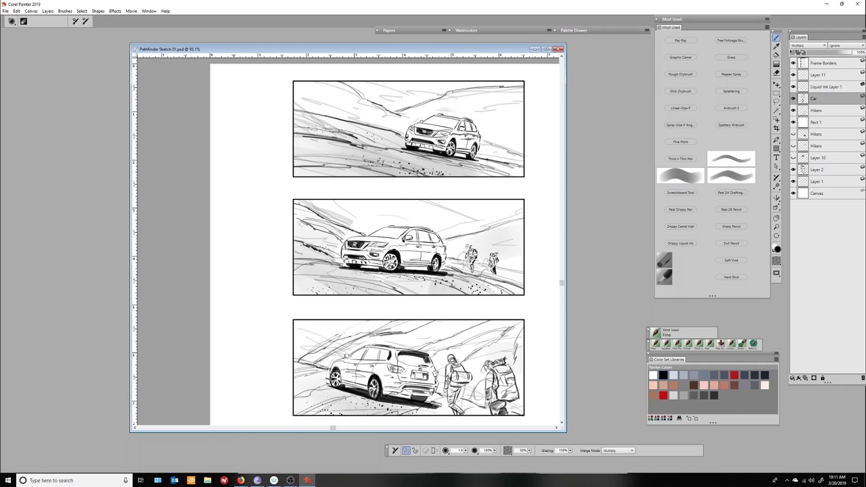
left_click(731, 125)
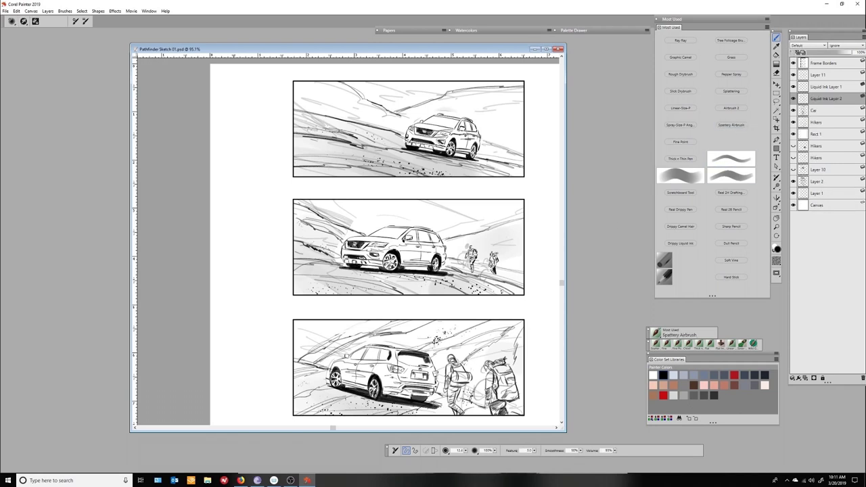
- Switch to the Linear-Size-P brush and open the Nozzle Libraries, enlarged enough to show all the nozzles
left_click(679, 107)
left_click(148, 11)
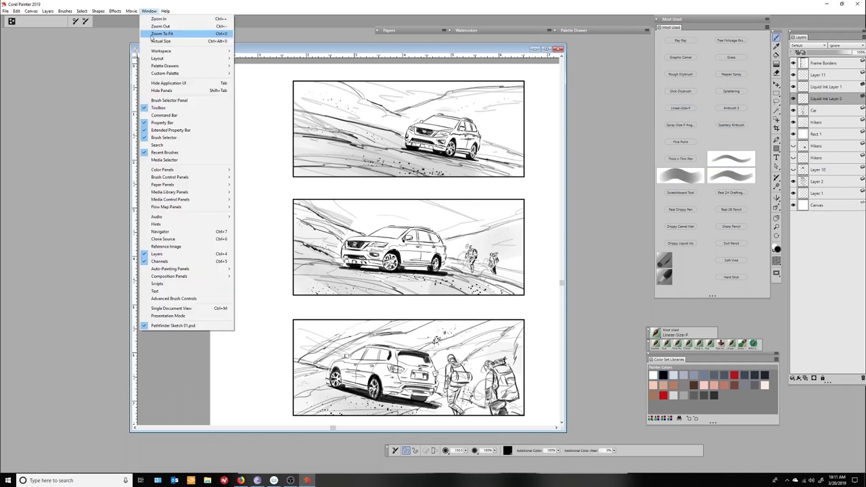
mouse_move(189, 194)
left_click(257, 223)
left_click_drag(117, 357, 298, 360)
left_click_drag(202, 251, 174, 64)
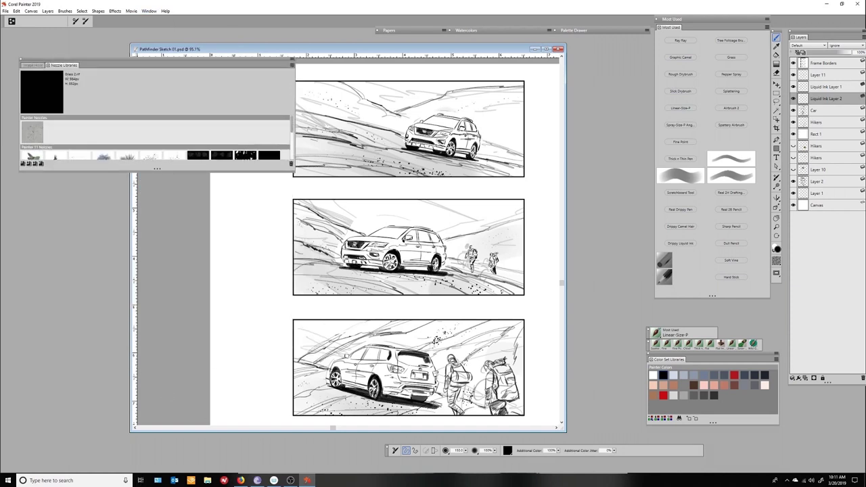
left_click_drag(158, 176, 158, 369)
- Try the gravel and tree leaves nozzles, and settle on the Grass 01 nozzle
left_click(174, 161)
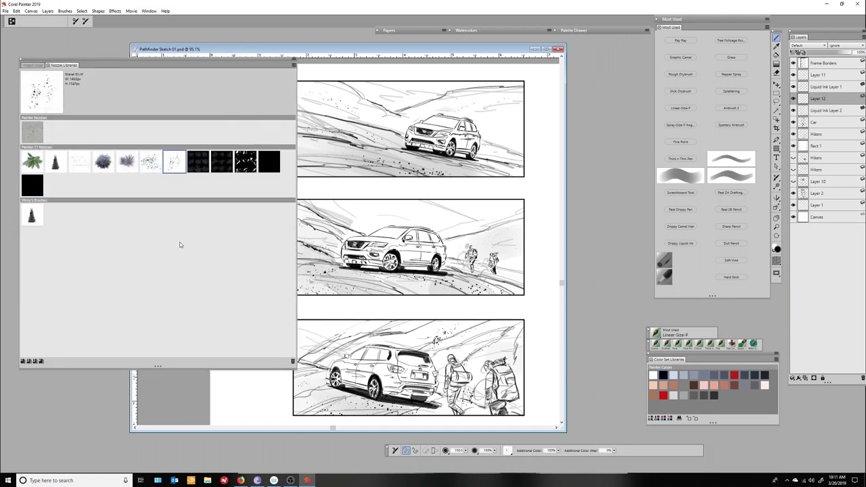
left_click(269, 161)
left_click(246, 161)
left_click(222, 161)
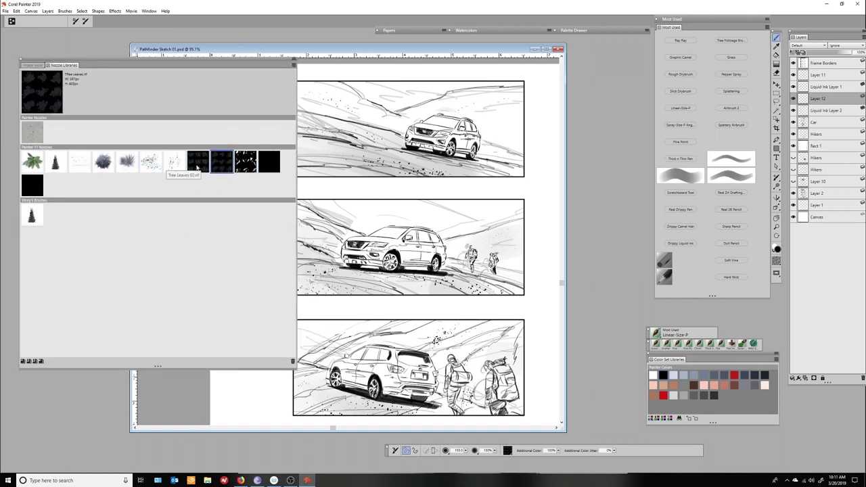
left_click(80, 161)
- Spray grass texture over the foreground ground of the three landscape frames, moving the document window clear of the nozzle library
left_click_drag(453, 60, 579, 103)
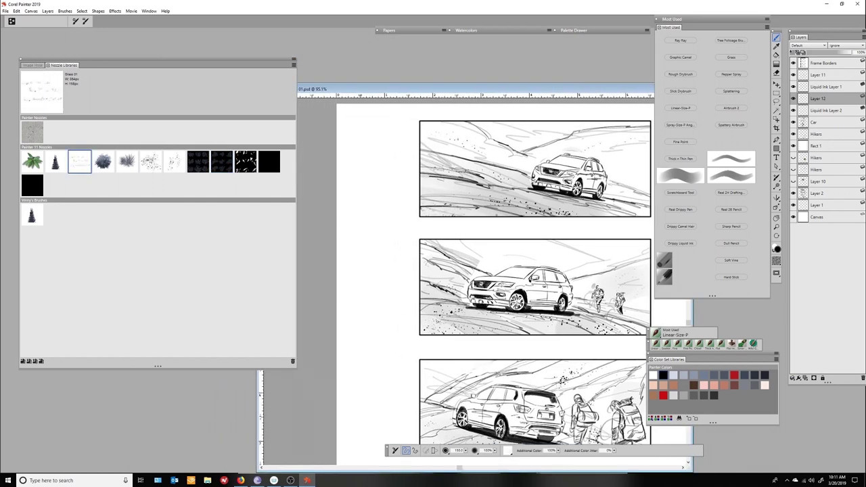
left_click_drag(448, 336, 504, 331)
left_click_drag(453, 206, 581, 214)
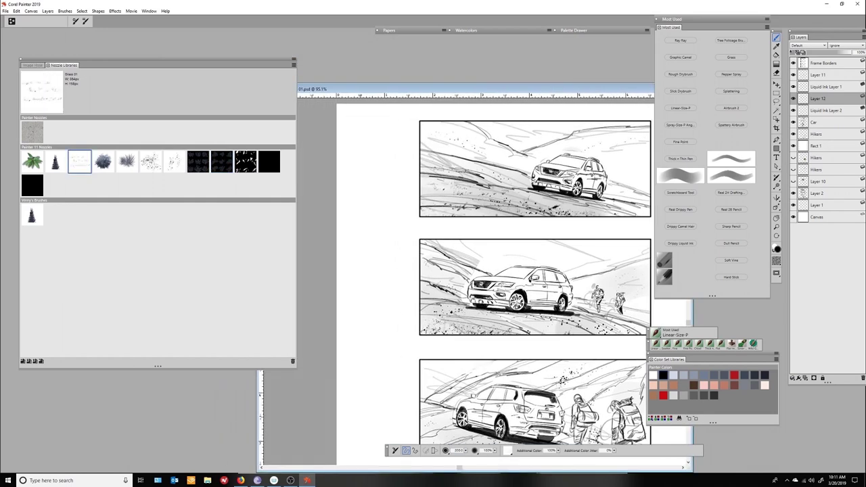
left_click_drag(430, 318, 551, 331)
left_click_drag(473, 89, 436, 41)
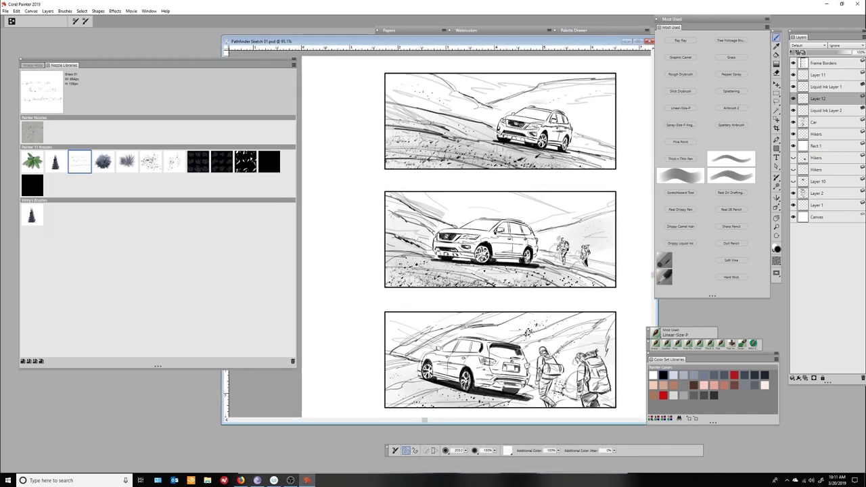
left_click_drag(549, 42, 471, 42)
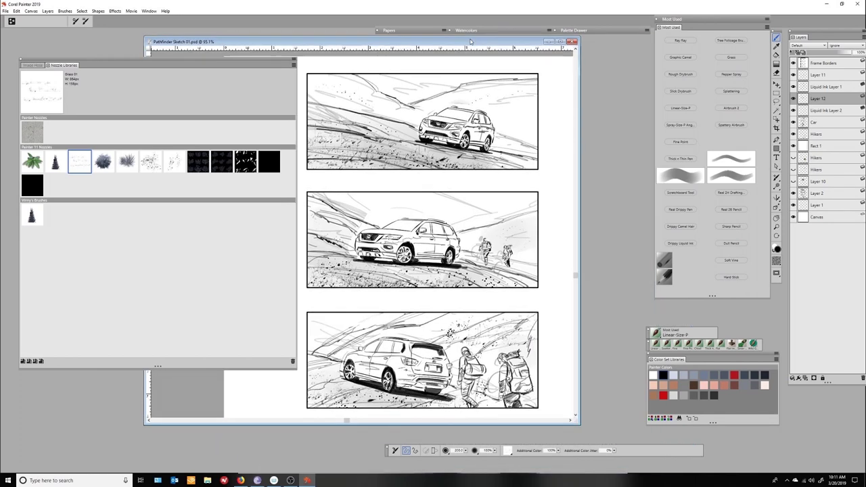
- Create a new layer directly below Frame Borders and name it "thick line"
key("m")
left_click(422, 357)
left_click(819, 75)
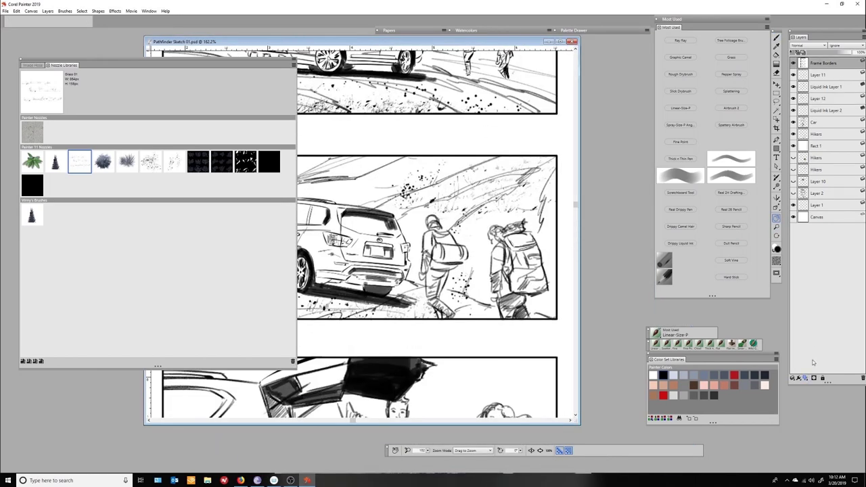
left_click(804, 377)
double_click(820, 75)
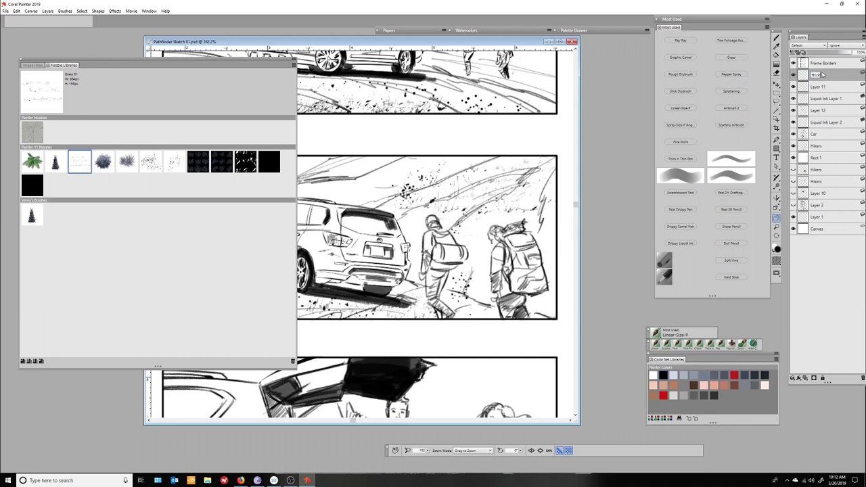
type("thick line")
key("Return")
- Thicken the outlines and shadows of the large backpack on the rightmost hiker in the third frame with the Chisel brush
key("b")
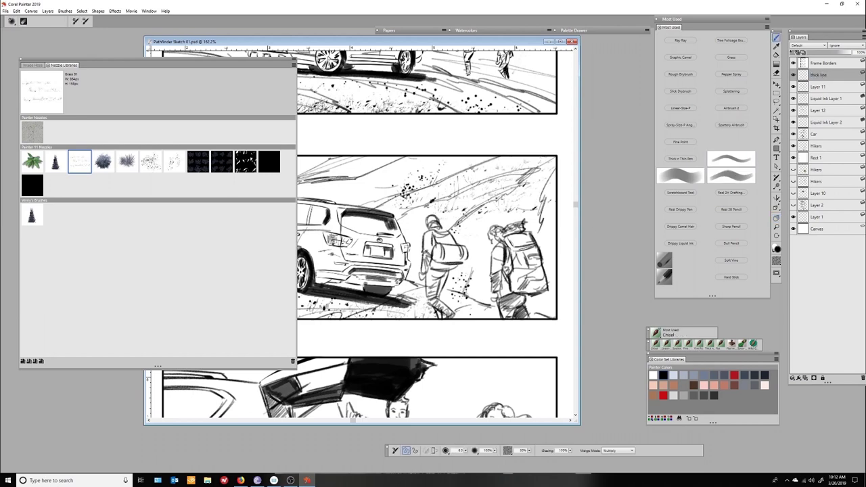
left_click_drag(538, 247, 514, 256)
left_click_drag(541, 254, 526, 284)
left_click_drag(552, 284, 522, 296)
left_click_drag(513, 249, 506, 273)
left_click_drag(508, 271, 499, 285)
left_click_drag(518, 293, 497, 303)
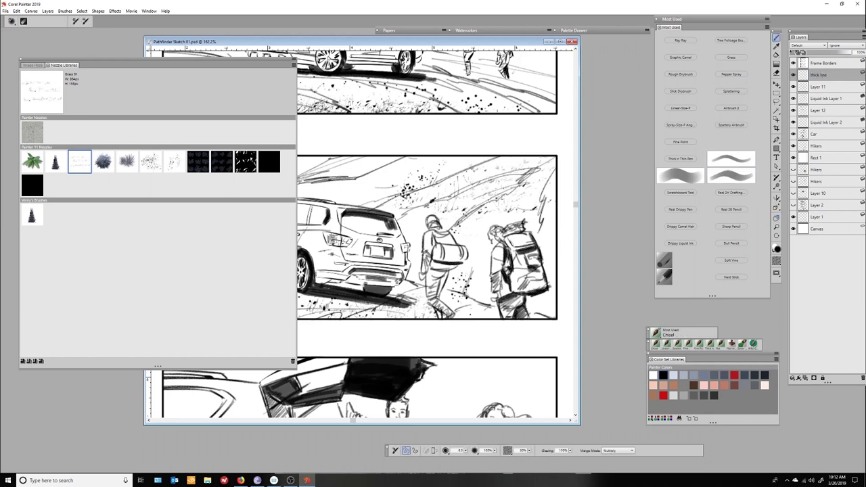
- Thicken the lines of the other hiker's rolled bag and figure beside the car in the third frame
left_click_drag(466, 261, 433, 267)
left_click_drag(460, 265, 428, 280)
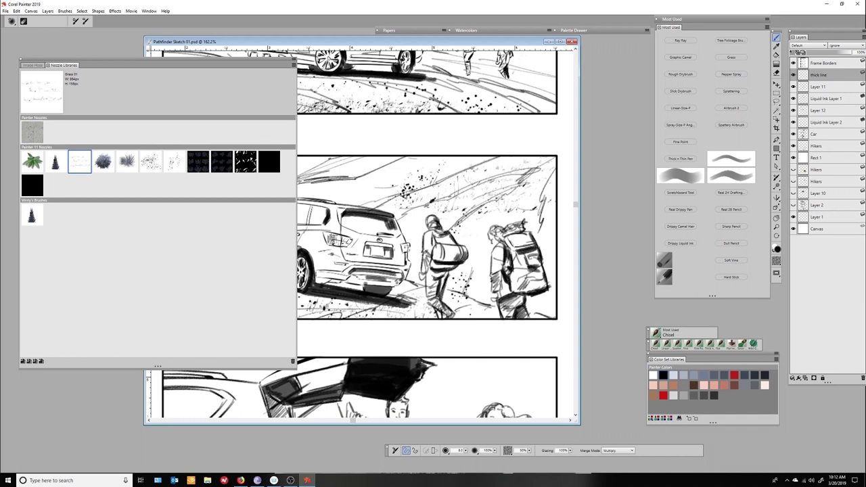
left_click_drag(379, 236, 474, 234)
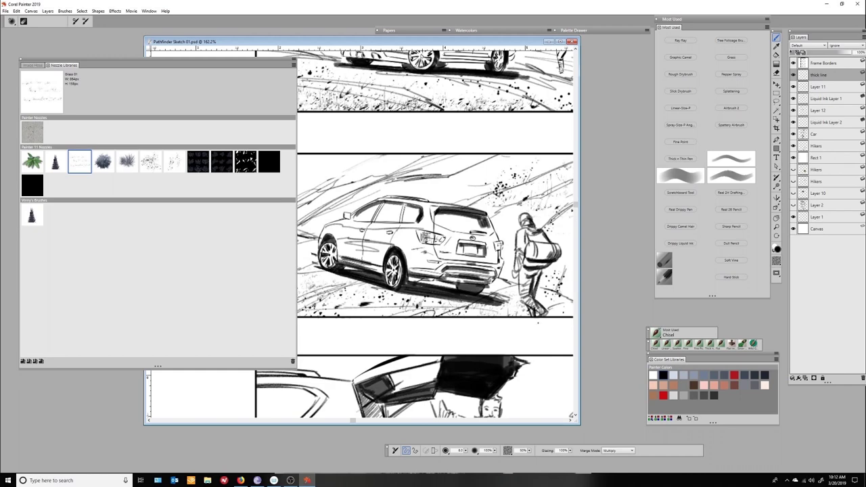
scroll(440, 271, "down", 3)
scroll(440, 203, "down", 2)
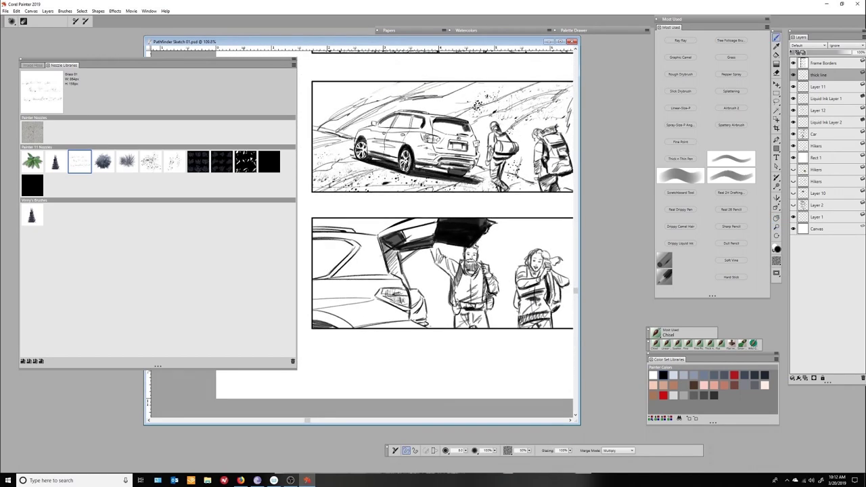
scroll(440, 237, "up", 3)
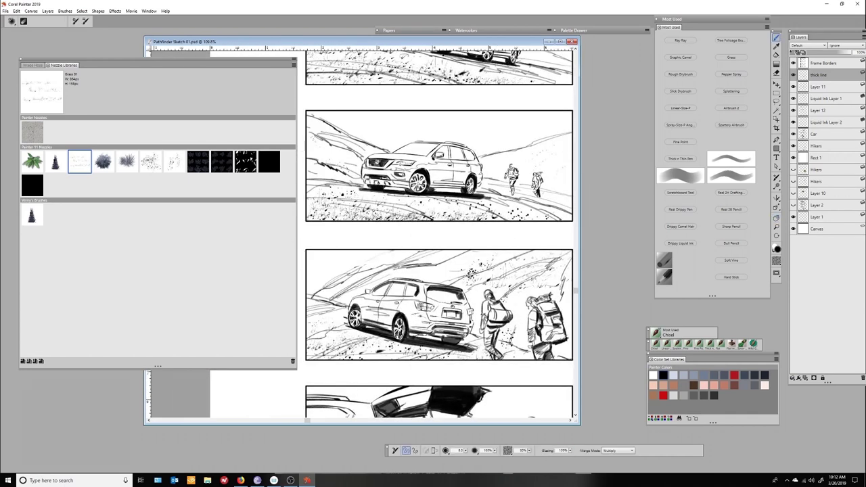
scroll(440, 237, "up", 2)
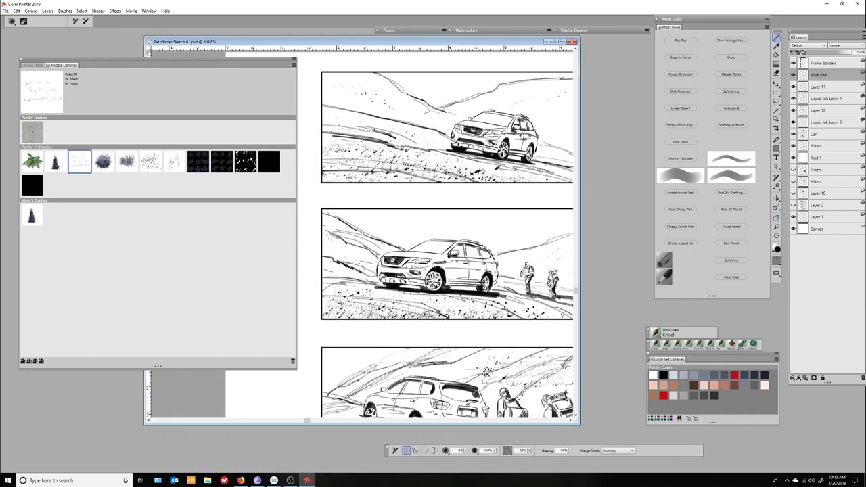
scroll(446, 247, "down", 1)
key("ctrl+minus")
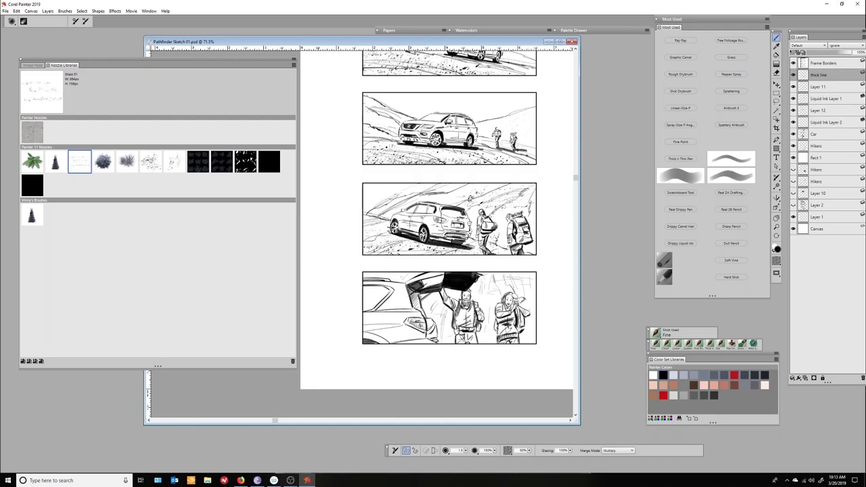
scroll(446, 223, "up", 1)
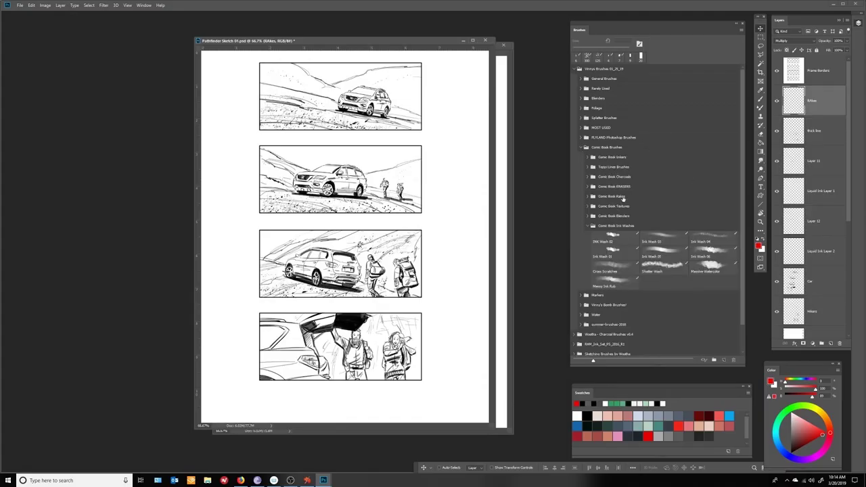
- Switch to Photoshop and choose the Finer Rake brush from Comic Book Rakes, set to 90 px with black as the foreground colour
left_click(587, 197)
left_click(618, 212)
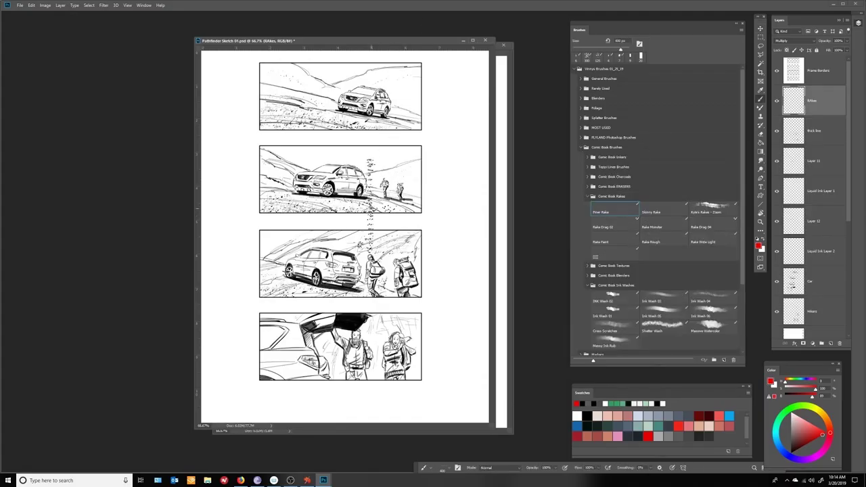
key("bracketleft")
key("d")
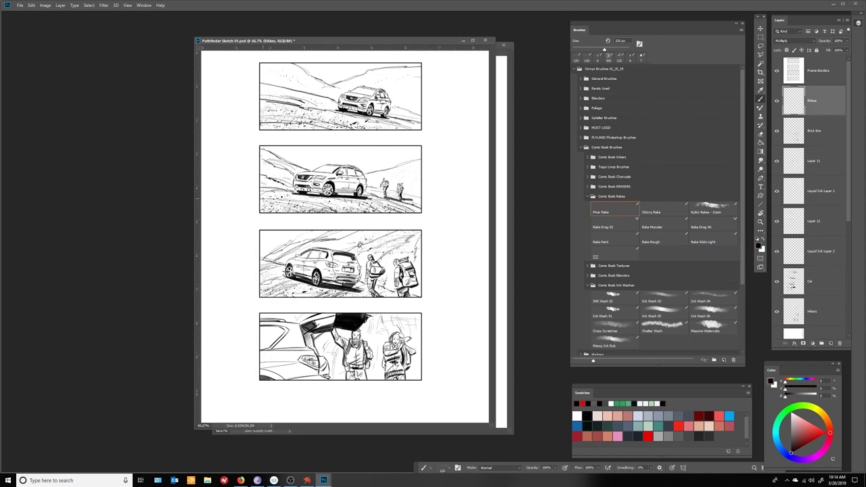
scroll(393, 220, "up", 2)
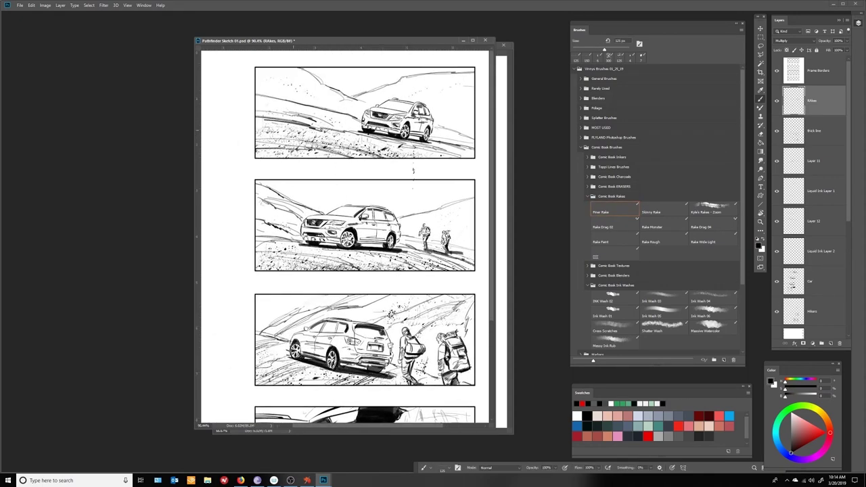
key("bracketleft")
scroll(440, 342, "down", 3)
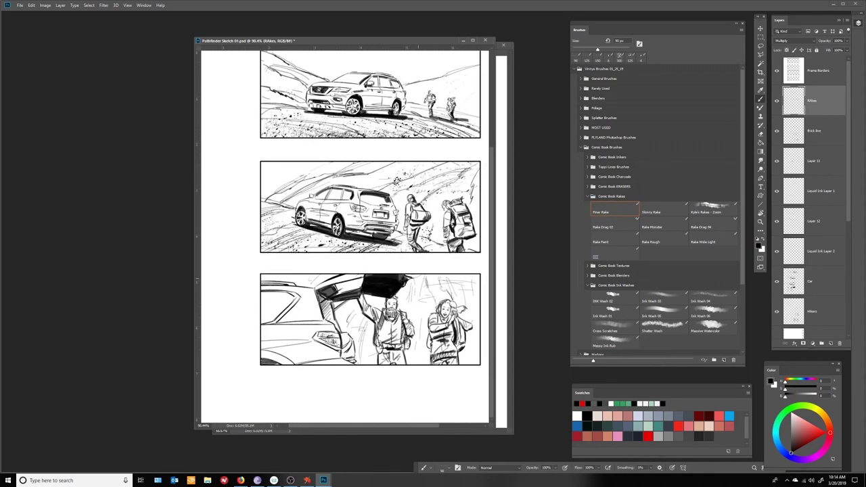
scroll(440, 342, "right", 2)
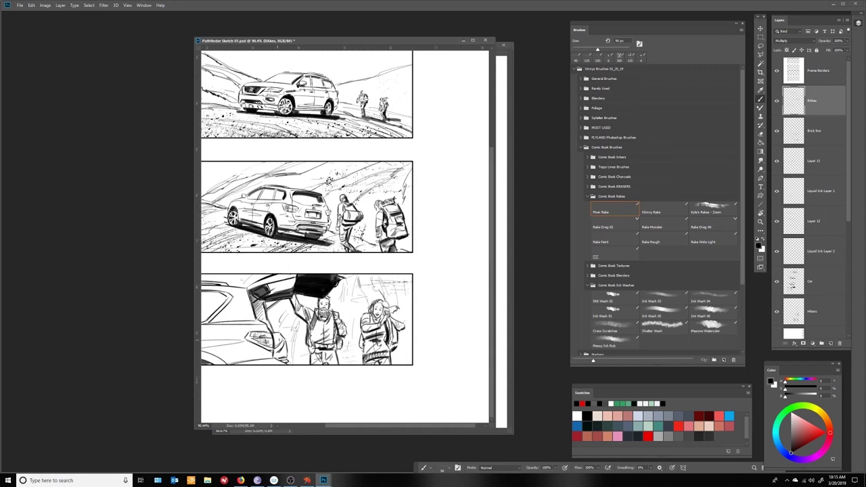
- Switch to the Pathfinder Sketch 02 document at 100% and collapse the Comic Book Rakes brush group
key("ctrl+Tab")
key("ctrl+1")
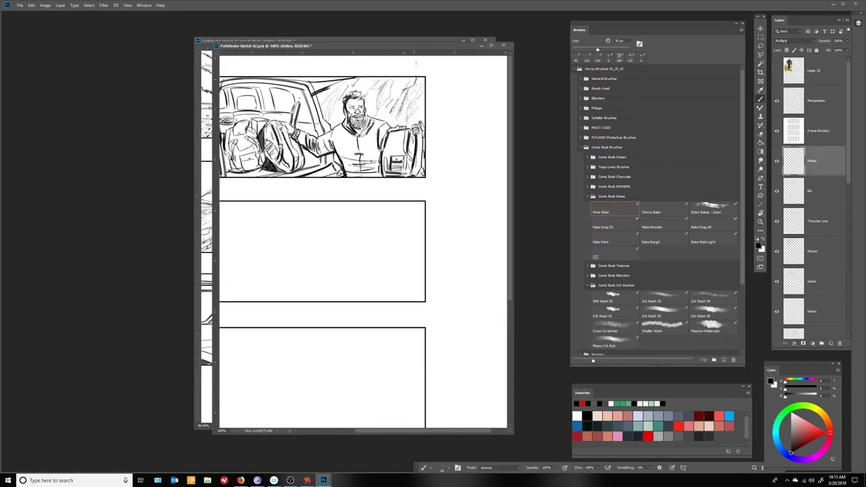
left_click(592, 197)
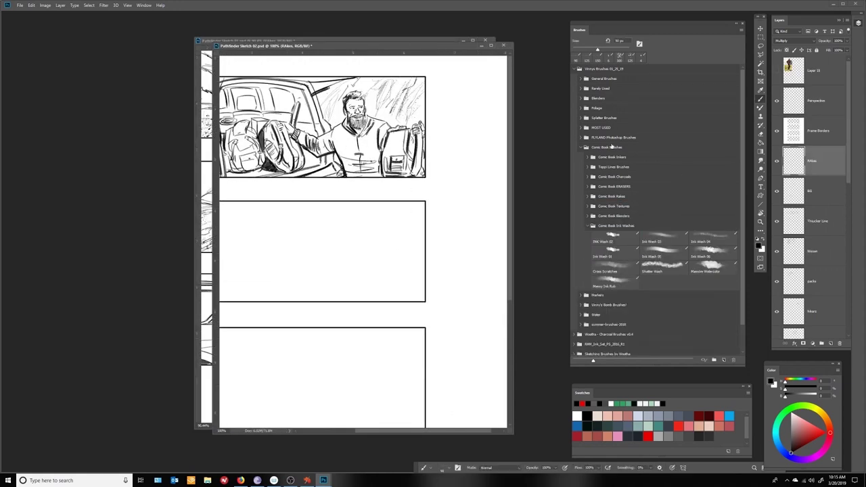
left_click(593, 205)
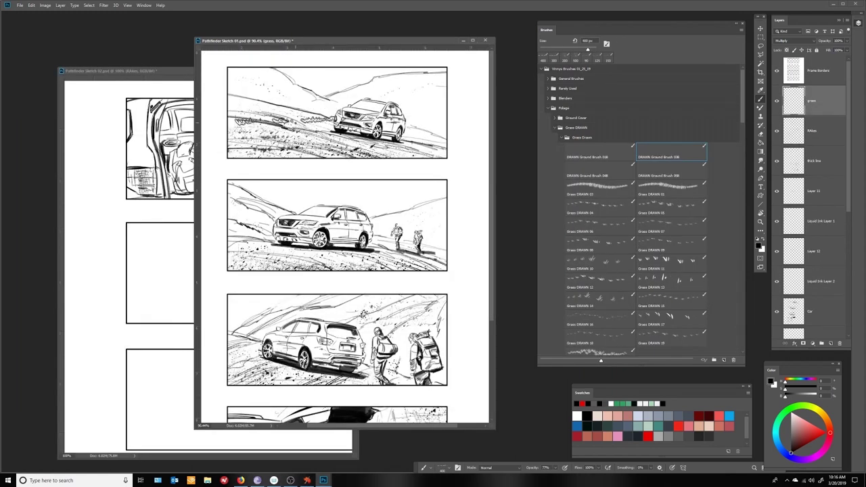
- Paint grass over the foreground of the second frame on the grass layer, cycling through the DRAWN Ground and Grass DRAWN brushes
key("comma")
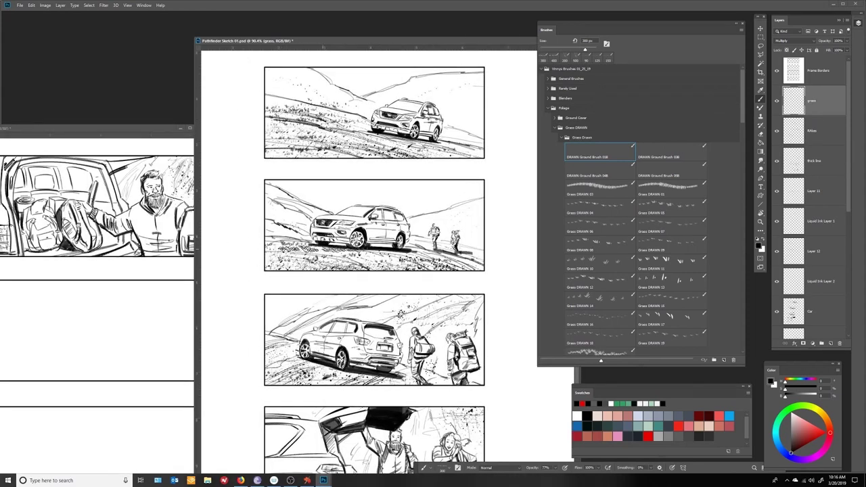
key("period")
key("period")
key("period")
key("period")
key("period")
key("period")
mouse_move(282, 250)
left_mouse_down()
mouse_move(409, 265)
mouse_move(399, 261)
left_mouse_up()
key("period")
key("period")
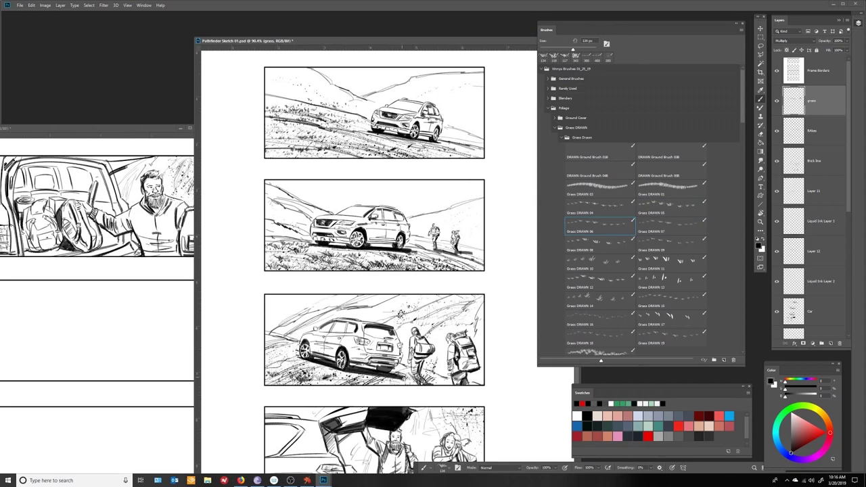
- Paint varied grass tufts across the first frame's foreground slope, cycling through Grass DRAWN brushes 09 to 14
key("period")
key("period")
key("period")
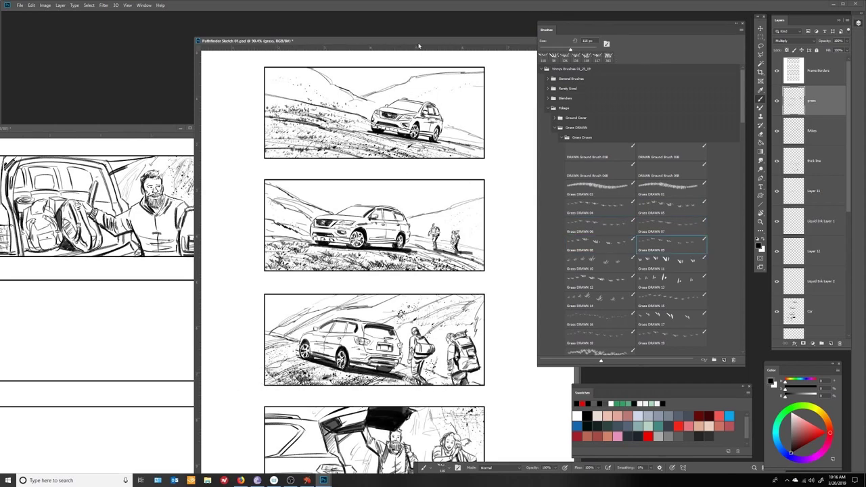
mouse_move(272, 129)
left_mouse_down()
mouse_move(311, 123)
mouse_move(382, 146)
left_mouse_up()
key("period")
mouse_move(257, 152)
left_mouse_down()
mouse_move(371, 133)
mouse_move(433, 138)
left_mouse_up()
key("period")
key("period")
mouse_move(282, 128)
left_mouse_down()
mouse_move(313, 123)
mouse_move(301, 140)
left_mouse_up()
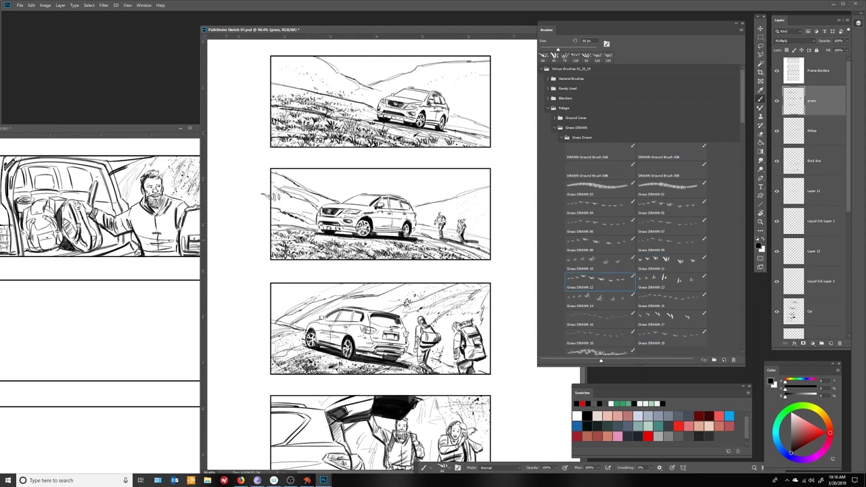
left_click_drag(383, 136, 474, 142)
key("period")
left_click_drag(312, 134, 348, 148)
key("period")
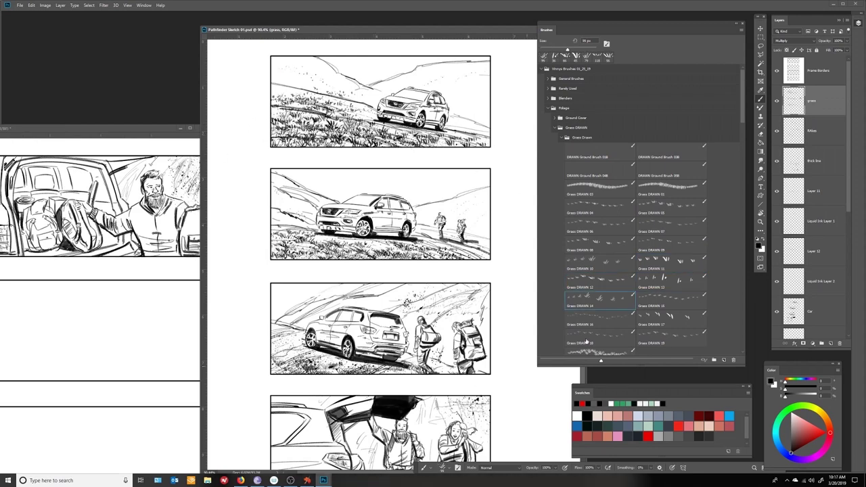
- Move the drawing clear of the brush list and add larger Grass DRAWN 02 clumps to the lower-left foregrounds of the second and third frames
left_click_drag(488, 34, 414, 26)
key("period")
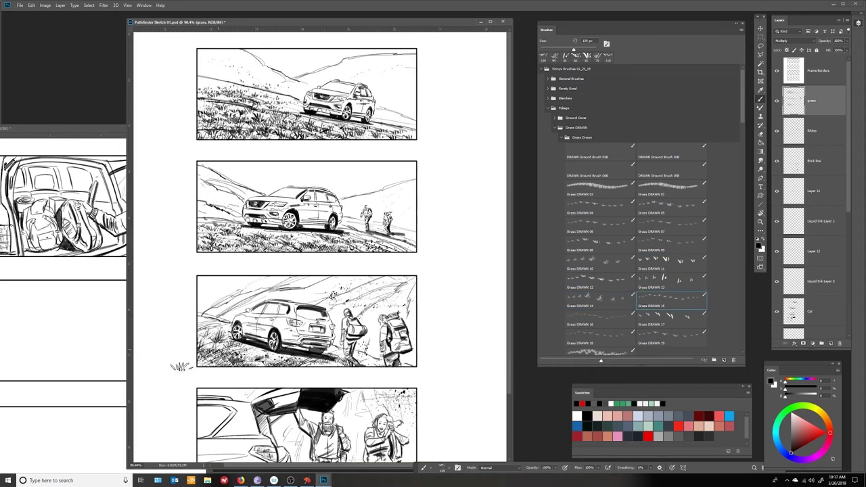
key("period")
key("period")
key("period")
key("period")
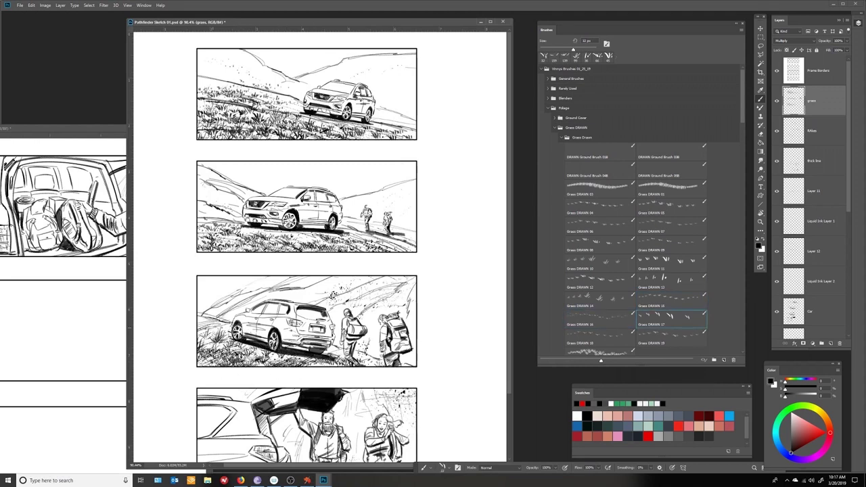
key("period")
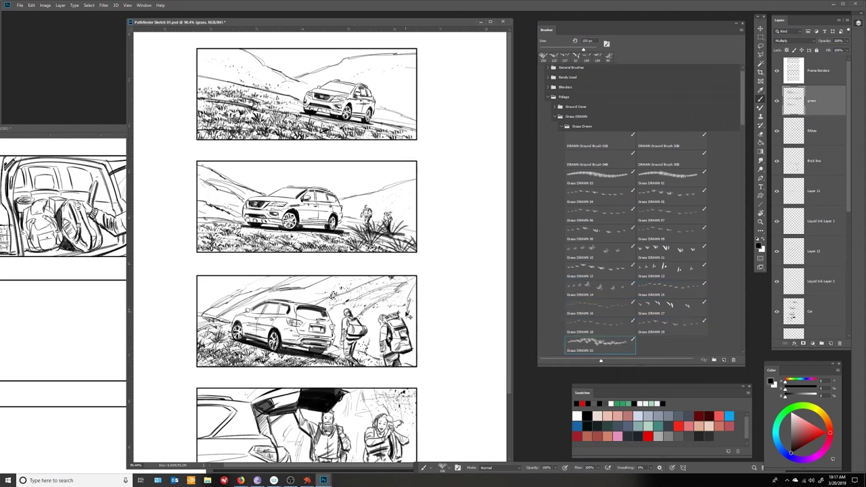
key("bracketright")
key("bracketright")
key("bracketright")
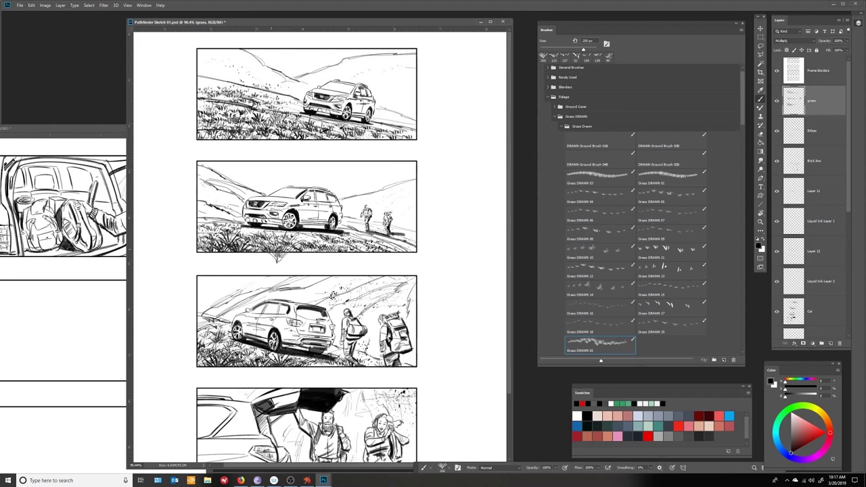
key("z")
left_click_drag(422, 369, 409, 369)
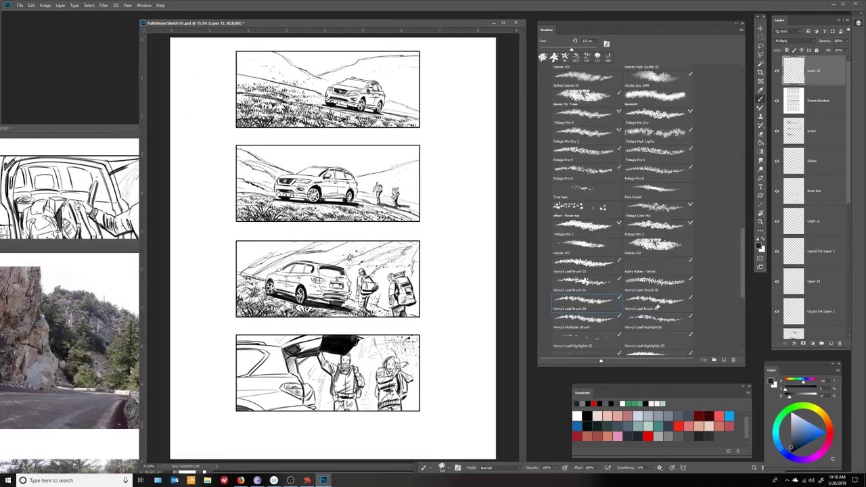
- Choose Vinny's Leaf Brush 4B, enlarge it to 175 px, and try dark foliage in the upper-left areas of the third and second frames
left_click(658, 303)
mouse_move(252, 286)
left_mouse_down()
mouse_move(244, 263)
mouse_move(283, 244)
mouse_move(270, 246)
left_mouse_up()
key("bracketright")
key("bracketright")
key("bracketright")
key("bracketright")
key("bracketright")
key("bracketright")
left_click_drag(238, 152, 290, 164)
key("ctrl+z")
- Paint dark tree foliage and small bushes in the first frame and a bush at the second frame's right edge
left_click_drag(230, 64, 285, 80)
left_click(314, 76)
left_click_drag(406, 110, 414, 115)
left_click(420, 206)
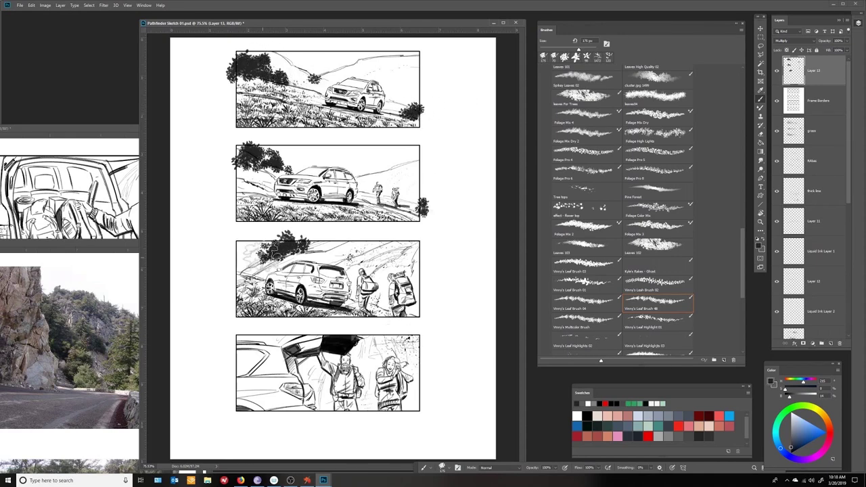
- Paint overhanging leaves in the upper-right corners of the third and fourth frames and extend the third frame's upper-left foliage
left_click_drag(391, 245, 421, 244)
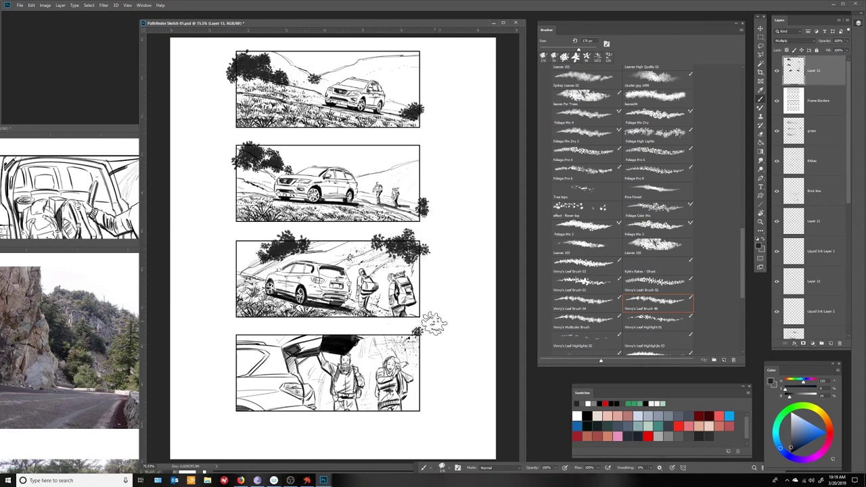
left_click_drag(406, 346, 421, 337)
left_click_drag(253, 252, 271, 244)
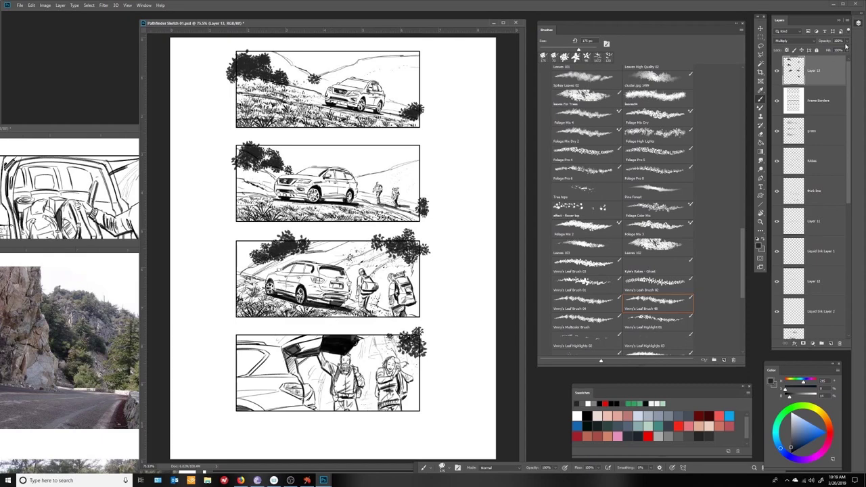
- Lower the foliage layer's opacity to 79% and lasso and delete the leaves spilling past the second frame's left edge
left_click_drag(846, 41, 839, 44)
key("l")
key("ctrl+1")
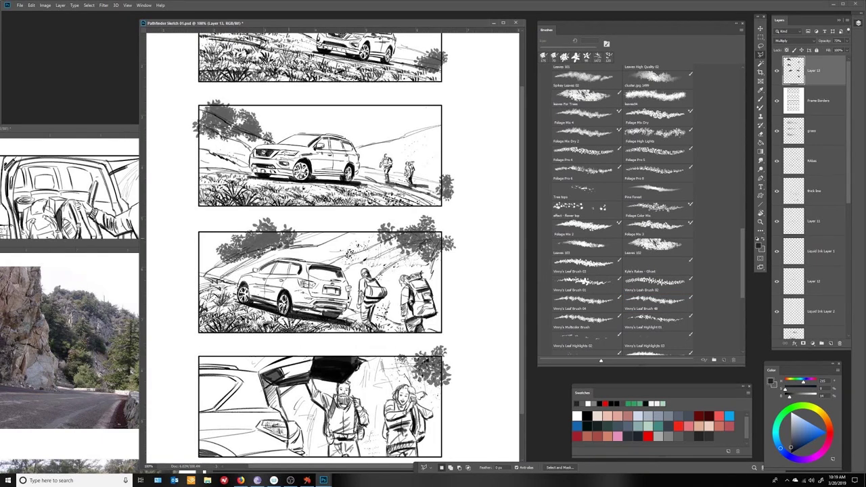
left_click(763, 47)
key("Delete")
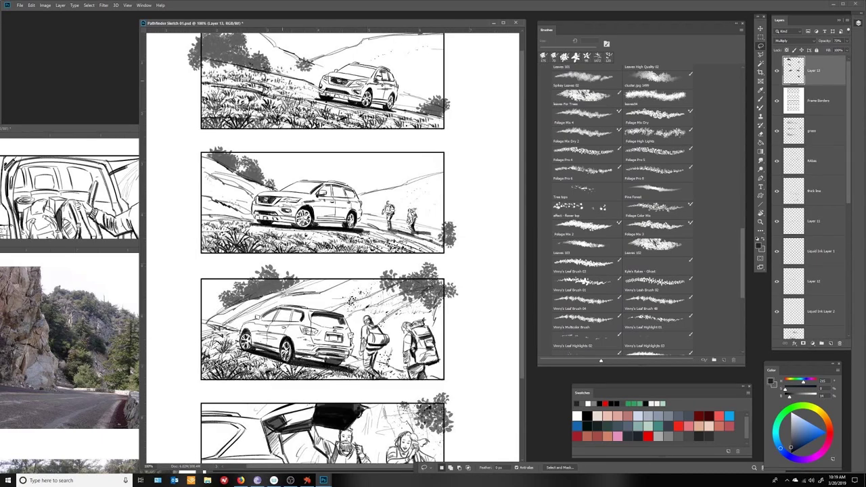
- Pick a gray swatch and paint leaf accents over the third frame's upper-right foliage, reducing the brush size
left_click(760, 245)
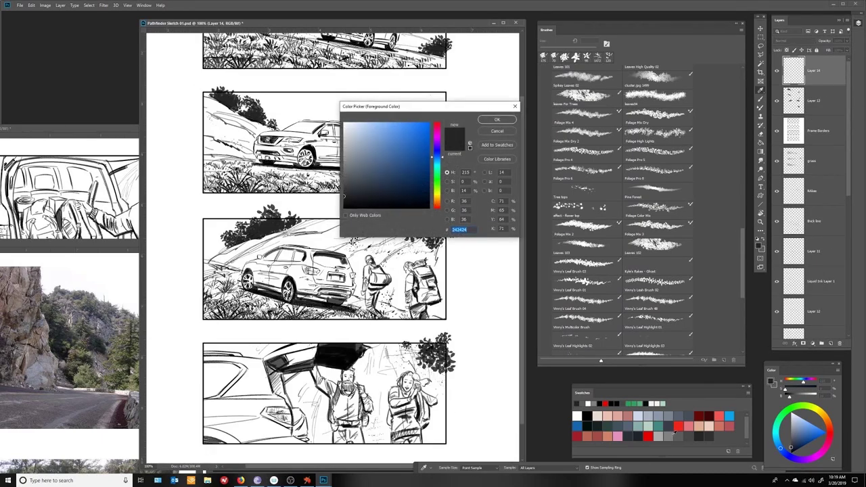
left_click(498, 134)
key("b")
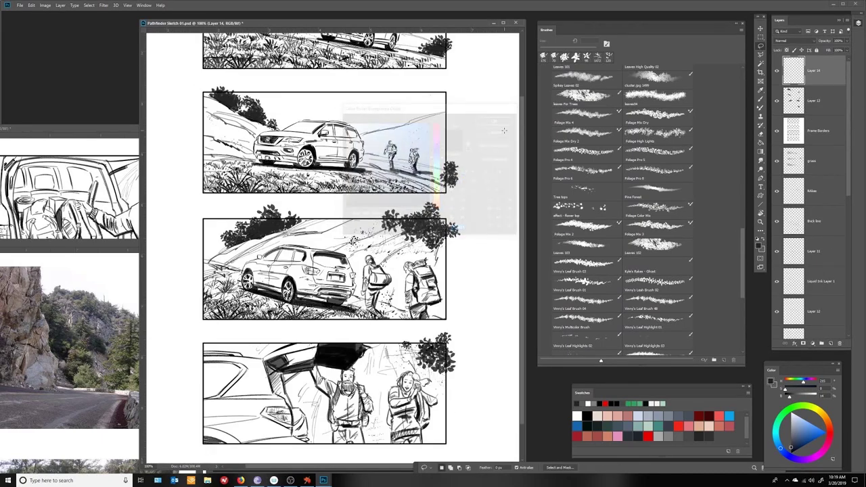
left_click(680, 437)
mouse_move(409, 213)
left_mouse_down()
mouse_move(430, 223)
mouse_move(433, 216)
mouse_move(427, 227)
mouse_move(437, 220)
mouse_move(420, 231)
left_mouse_up()
key("bracketleft")
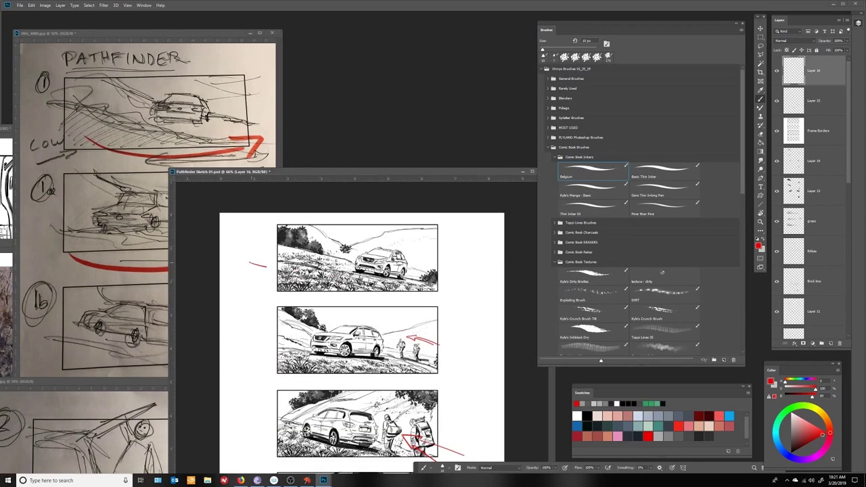
- Draw red movement arrows pointing right across the foregrounds of the first and second frames with the Belgium inker brush
left_click_drag(249, 263, 338, 272)
left_click_drag(247, 282, 370, 278)
left_click_drag(340, 283, 370, 287)
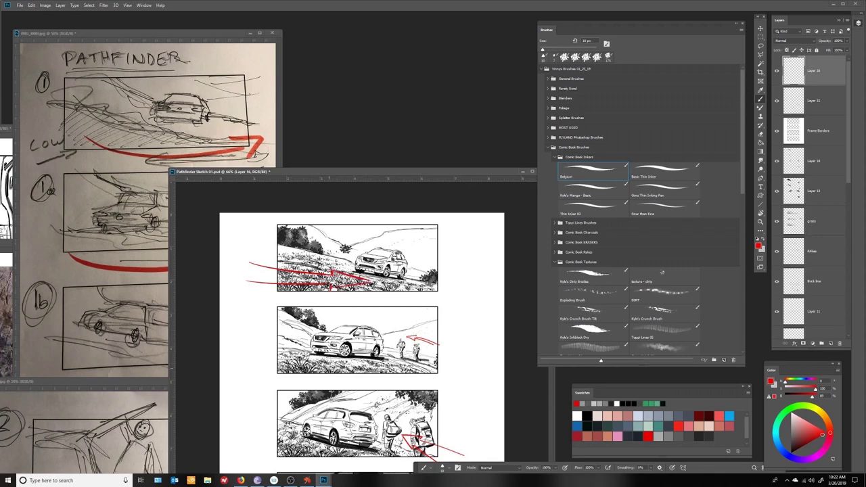
mouse_move(259, 352)
left_mouse_down()
mouse_move(347, 364)
mouse_move(258, 374)
left_mouse_up()
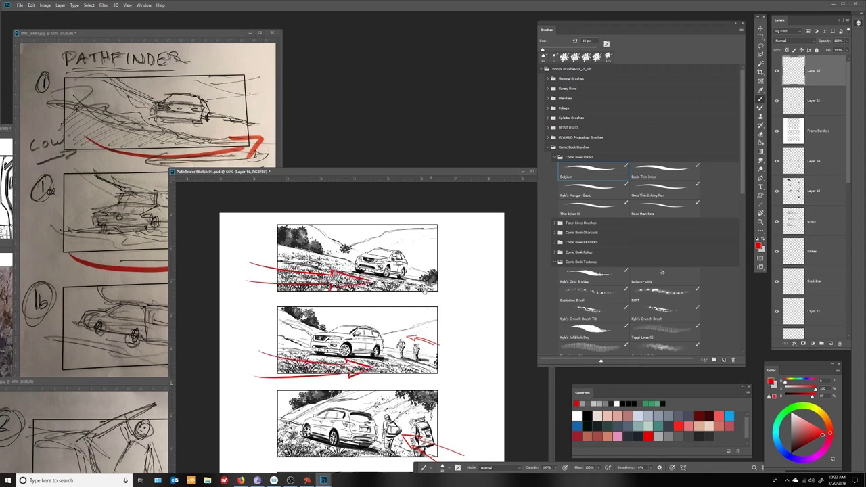
- Rotate the canvas view and draw a red curved movement arrow around the car in the third frame, continuing into the fourth frame
left_click_drag(479, 171, 452, 80)
left_click_drag(440, 345, 451, 323)
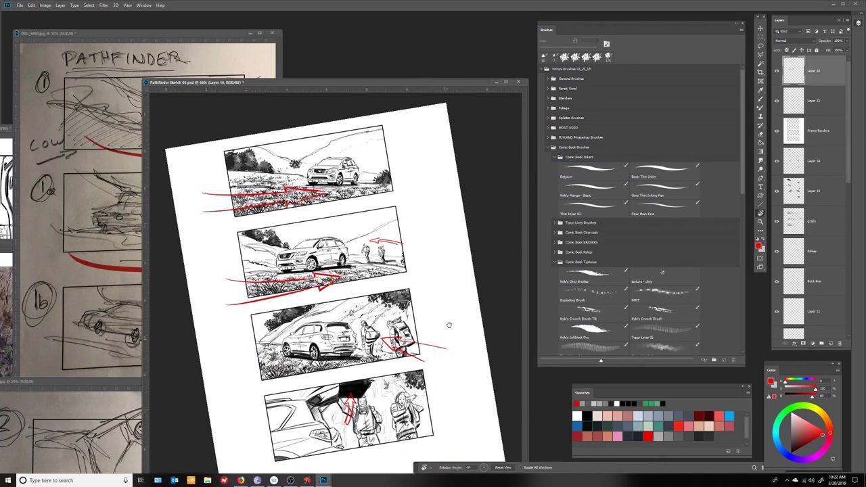
left_click_drag(292, 359, 248, 352)
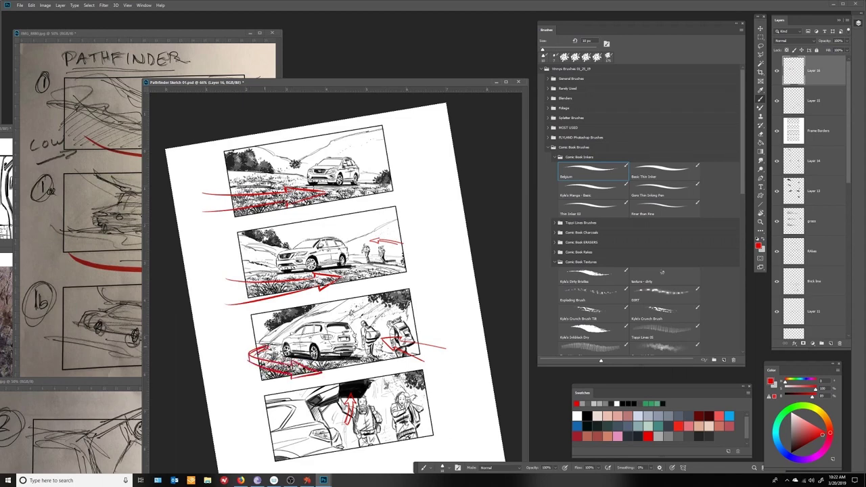
left_click_drag(248, 352, 447, 311)
mouse_move(250, 391)
left_mouse_down()
mouse_move(298, 398)
mouse_move(302, 414)
left_mouse_up()
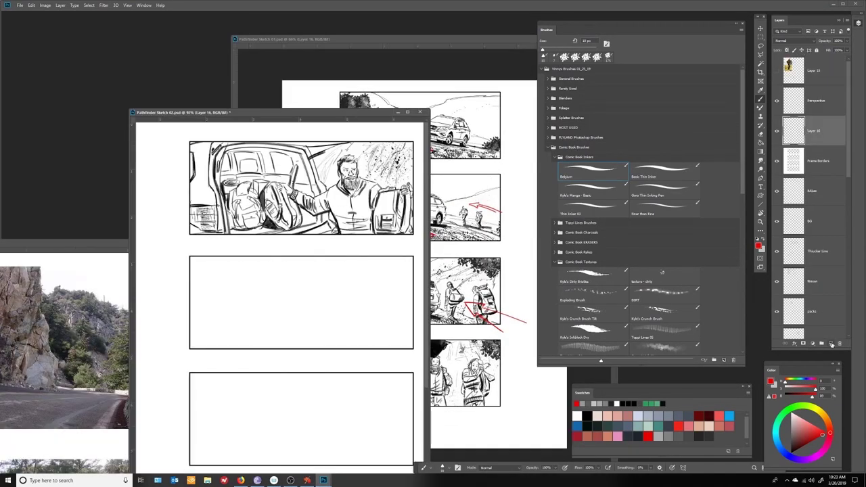
- Draw a red curved movement arrow sweeping in from the left edge of the first frame in Pathfinder Sketch 02
left_click_drag(203, 204, 241, 210)
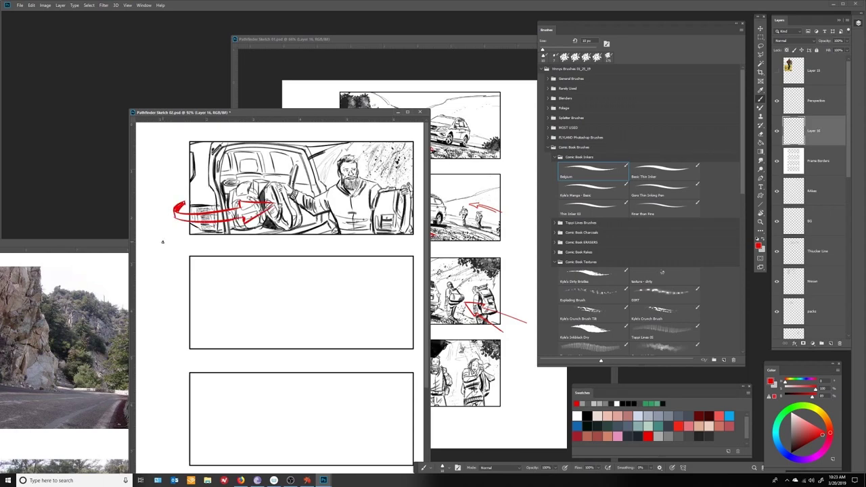
key("z")
key("ctrl+0")
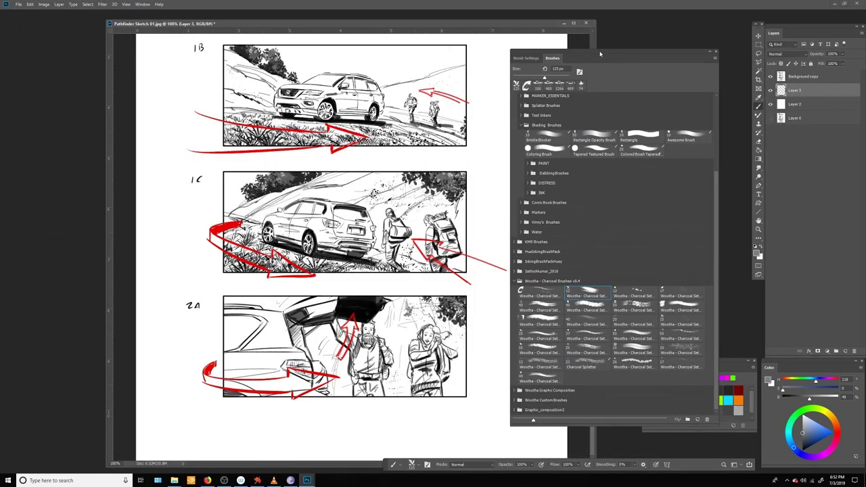
- Shade the hills and foreground of frame 1B in gray with the Bristle Blocker brush, reducing its size to 70 px
left_click_drag(608, 58, 637, 64)
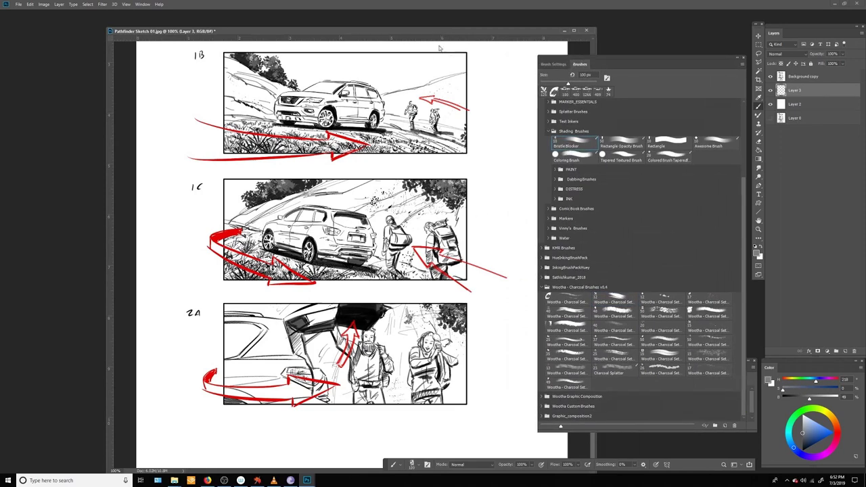
left_click_drag(338, 31, 342, 171)
mouse_move(234, 223)
left_mouse_down()
mouse_move(274, 237)
mouse_move(284, 277)
mouse_move(413, 291)
left_mouse_up()
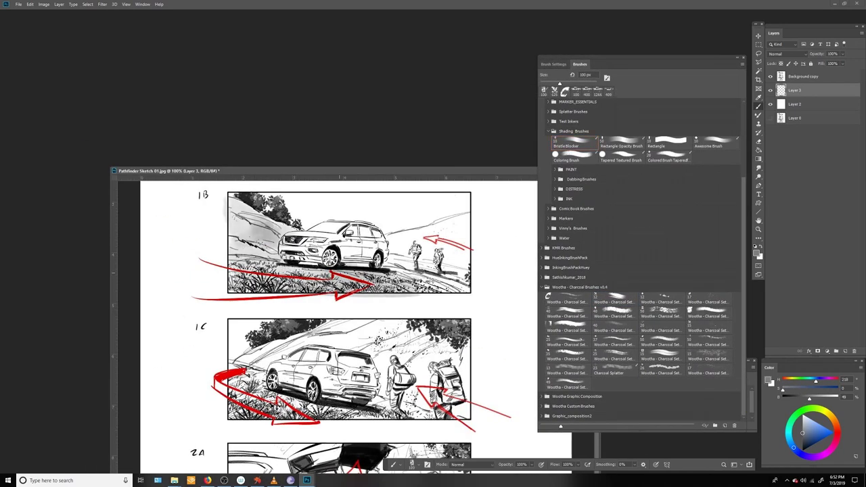
key("bracketleft")
key("bracketleft")
key("bracketleft")
left_click_drag(379, 260, 466, 291)
left_click_drag(332, 284, 375, 271)
left_click_drag(267, 206, 202, 234)
left_click_drag(249, 242, 193, 269)
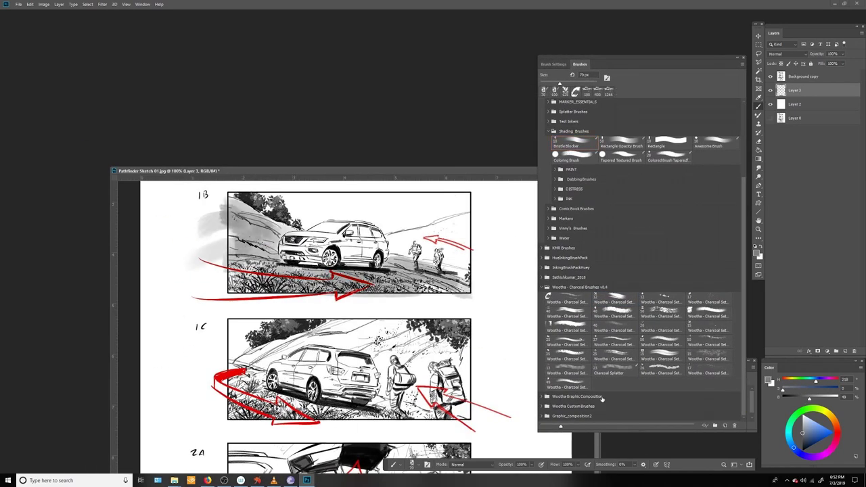
- Paint lighter gray tone over the backgrounds of frames 1C and 2A with the 70 px Bristle Blocker brush
left_click_drag(697, 65, 702, 24)
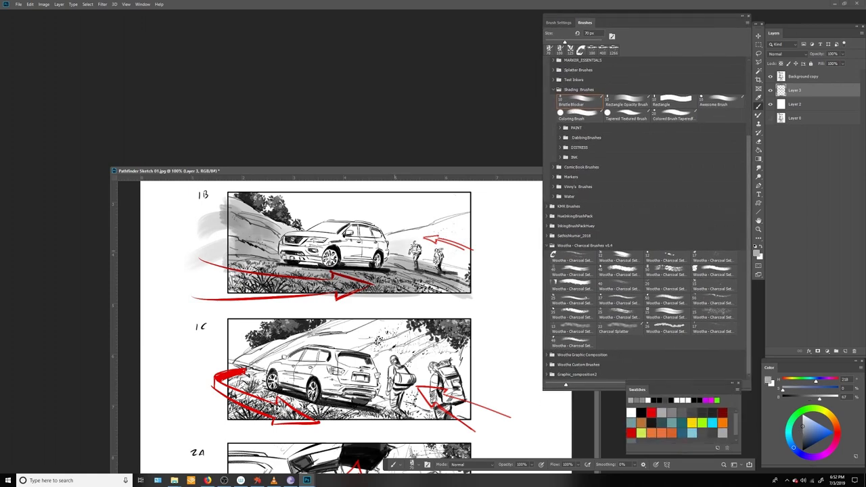
mouse_move(250, 380)
left_mouse_down()
mouse_move(229, 371)
mouse_move(406, 309)
mouse_move(474, 409)
left_mouse_up()
left_click_drag(413, 425, 254, 399)
left_click_drag(338, 421, 218, 365)
mouse_move(338, 298)
left_mouse_down()
mouse_move(243, 315)
mouse_move(352, 366)
mouse_move(371, 416)
left_mouse_up()
mouse_move(413, 305)
left_mouse_down()
mouse_move(406, 372)
mouse_move(433, 413)
left_mouse_up()
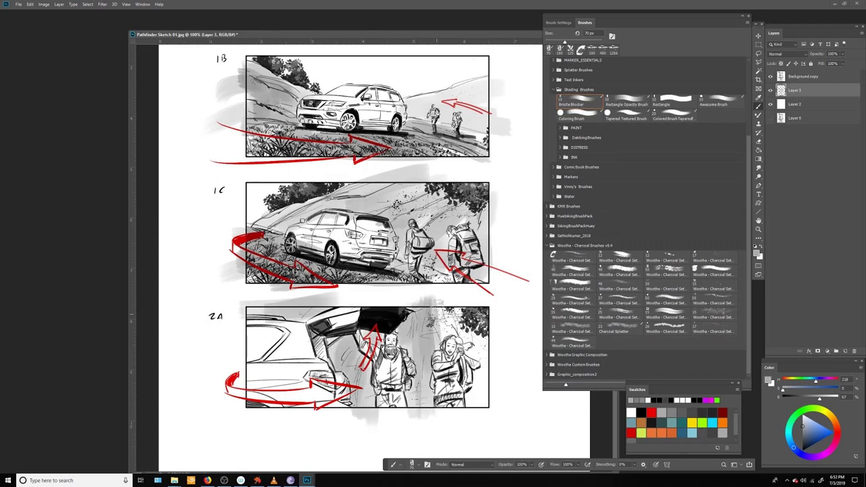
mouse_move(436, 298)
left_mouse_down()
mouse_move(494, 366)
mouse_move(463, 426)
left_mouse_up()
- Activate the Smudge tool and look through the inking brushes in the Vinny's Brushes set
key("r")
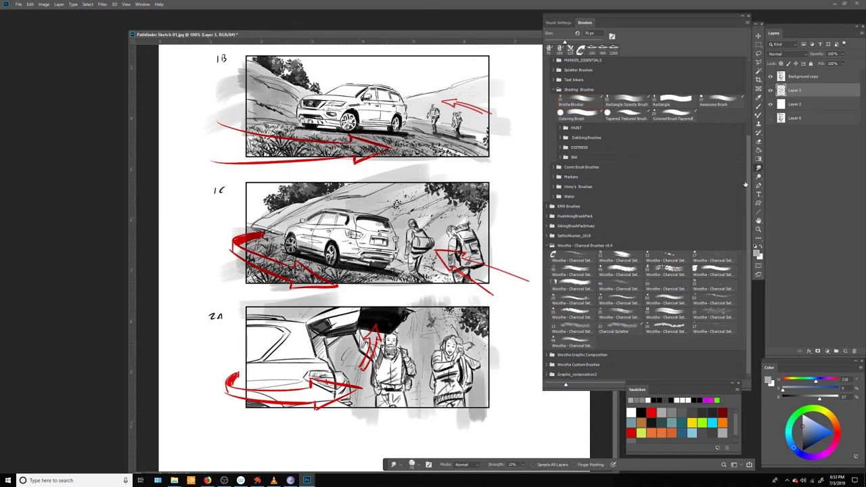
left_click(557, 187)
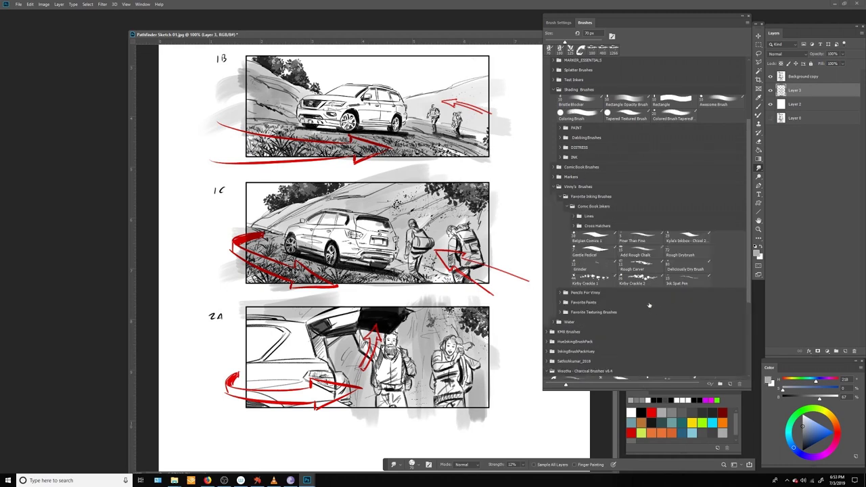
left_click(567, 206)
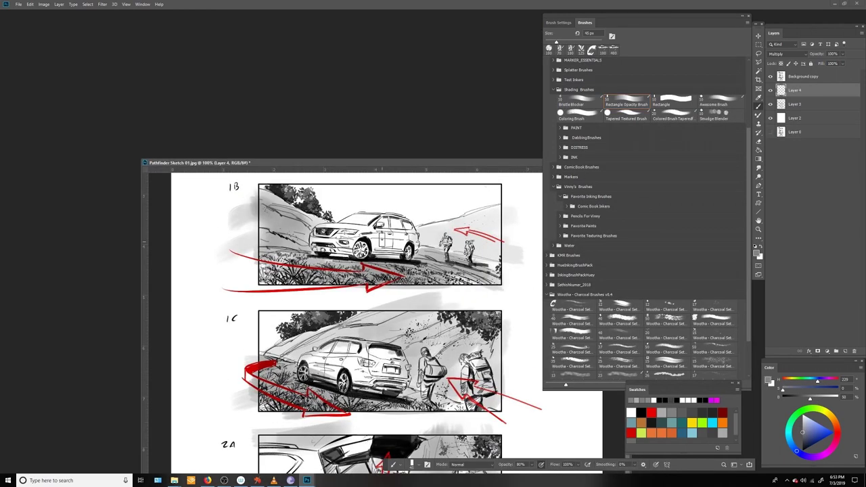
- On the Multiply layer, paint darker gray shadows over frames 1B and 1C with the Rectangle Opacity Brush
mouse_move(255, 200)
left_mouse_down()
mouse_move(304, 226)
mouse_move(297, 268)
mouse_move(343, 291)
left_mouse_up()
mouse_move(298, 271)
left_mouse_down()
mouse_move(433, 257)
mouse_move(514, 277)
left_mouse_up()
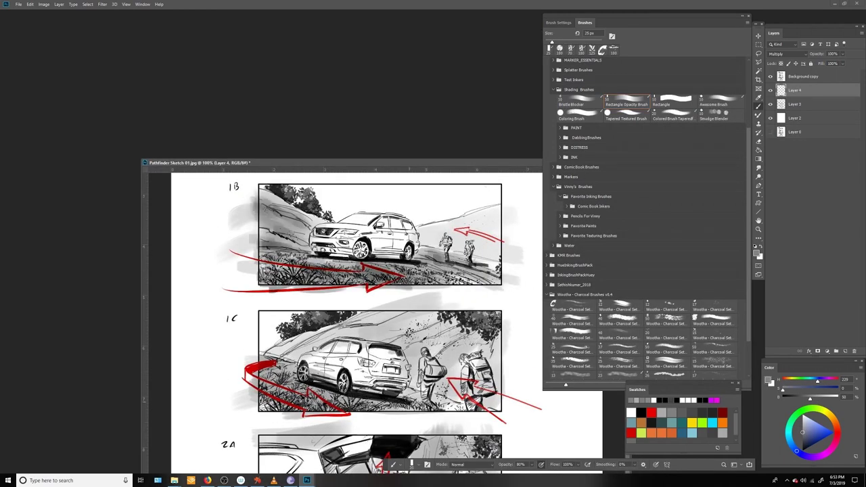
mouse_move(406, 402)
left_mouse_down()
mouse_move(277, 392)
mouse_move(280, 352)
mouse_move(399, 318)
mouse_move(452, 356)
left_mouse_up()
mouse_move(494, 331)
left_mouse_down()
mouse_move(496, 396)
mouse_move(452, 406)
mouse_move(467, 419)
left_mouse_up()
key("r")
mouse_move(384, 160)
left_mouse_down()
mouse_move(352, 125)
mouse_move(372, 63)
left_mouse_up()
key("b")
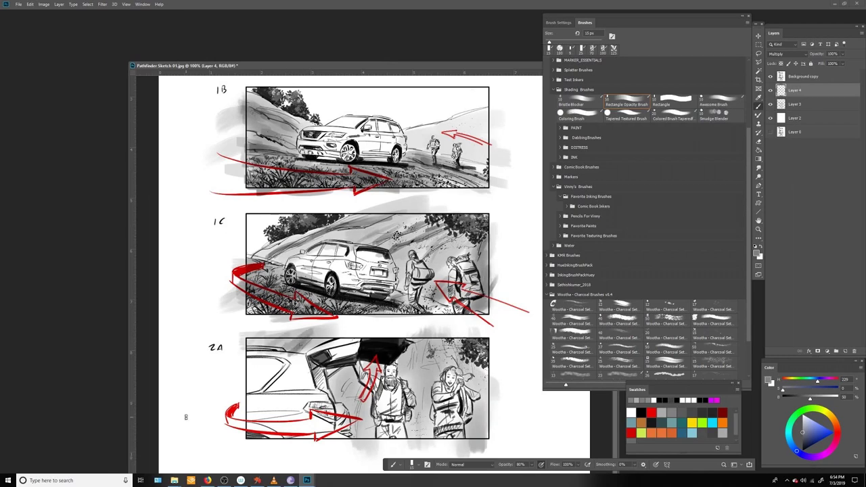
- Darken the background around the hikers in frame 2A with a Wootha charcoal brush, reducing its size to 80 px
left_click_drag(433, 332, 409, 426)
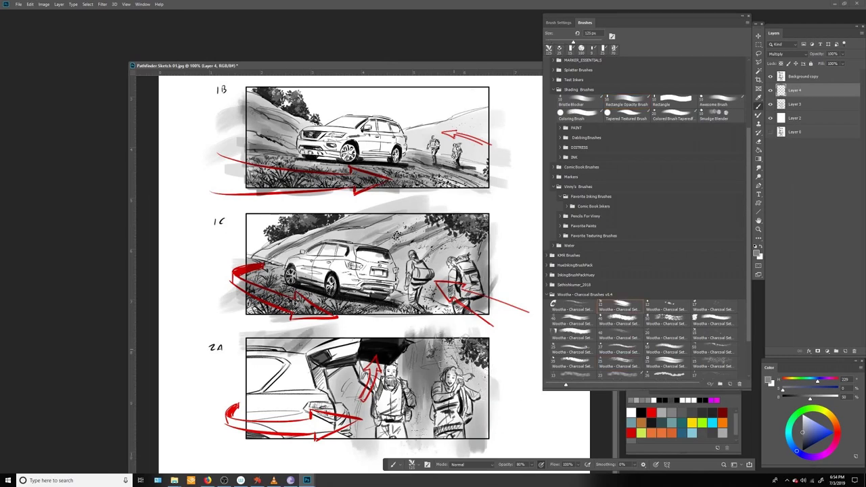
left_click_drag(467, 339, 480, 440)
key("bracketleft")
key("bracketleft")
key("bracketleft")
key("bracketleft")
key("bracketleft")
key("bracketleft")
key("bracketleft")
key("bracketleft")
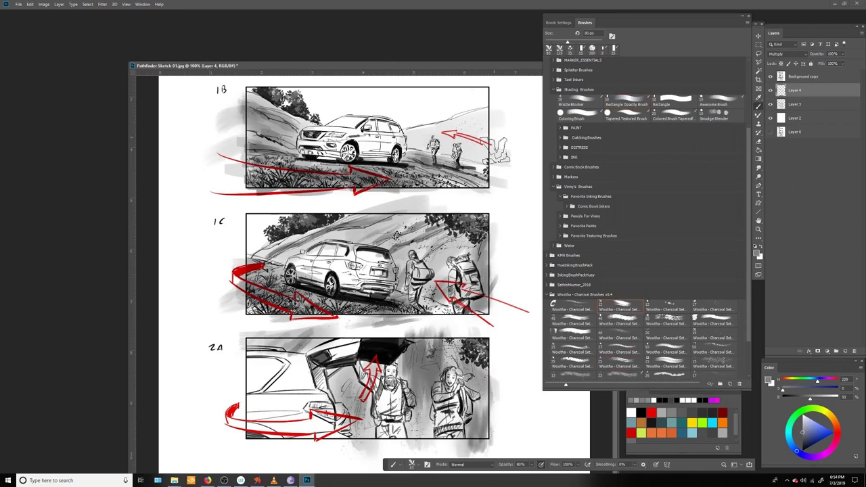
- Test the textured Wootha charcoal brushes with a sample mark in the blank margin beside frame 2A
left_click(514, 371)
key("period")
key("period")
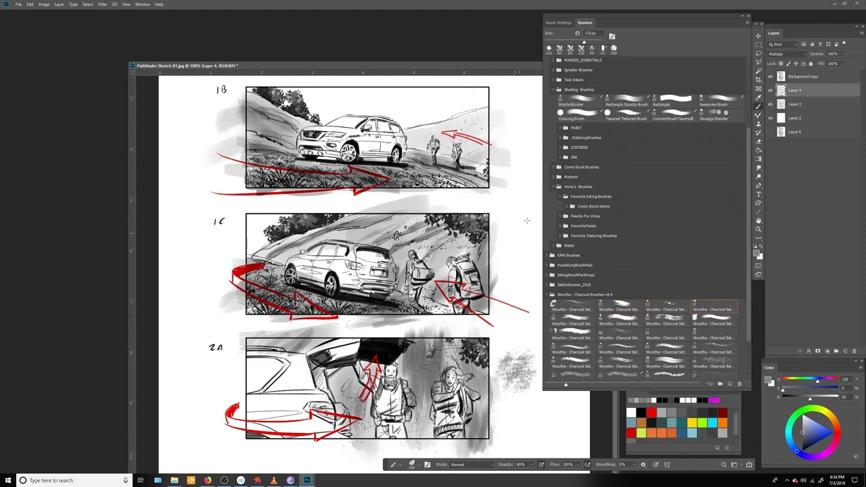
- Texture the hillside and ground areas with Sampled Brush 15 3 from the Ground Cover set, reducing it to 80 px
key("r")
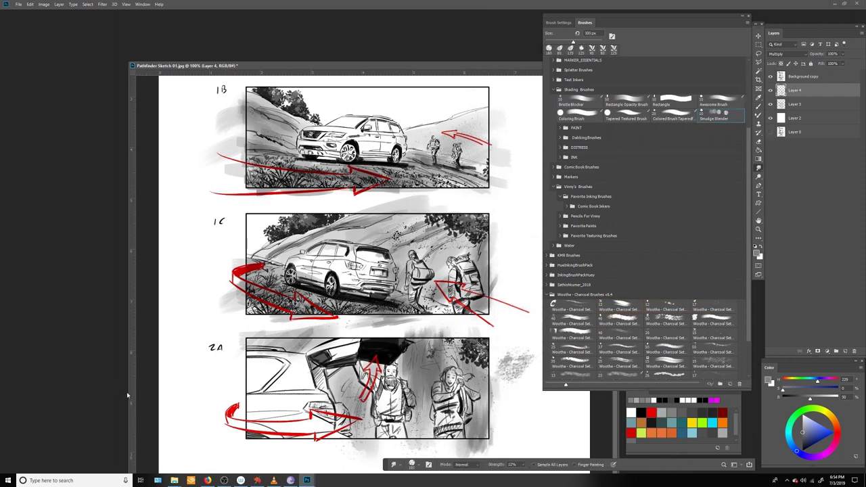
left_click(550, 296)
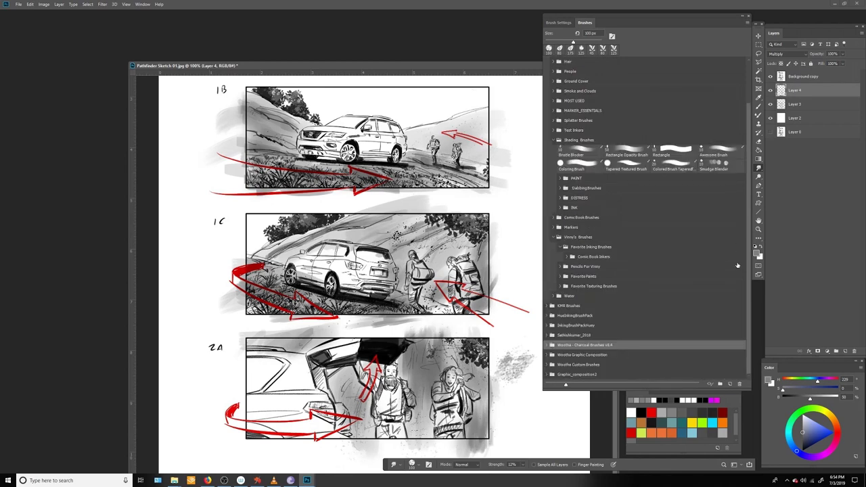
key("b")
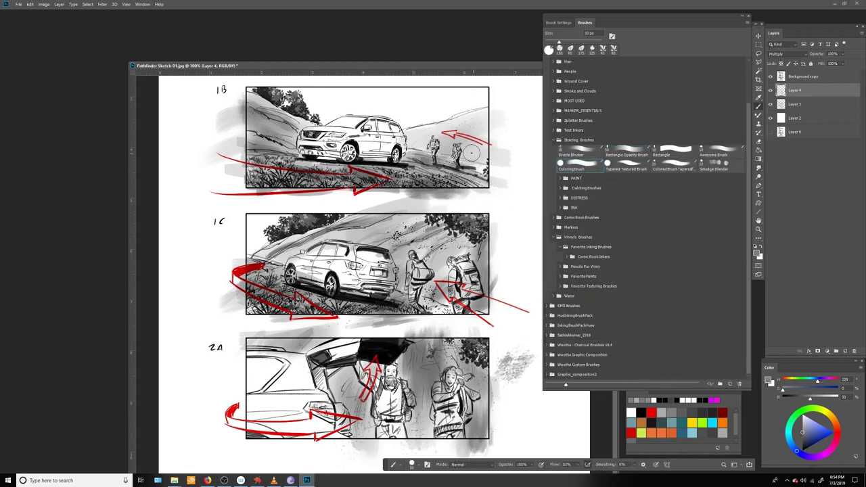
left_click(553, 82)
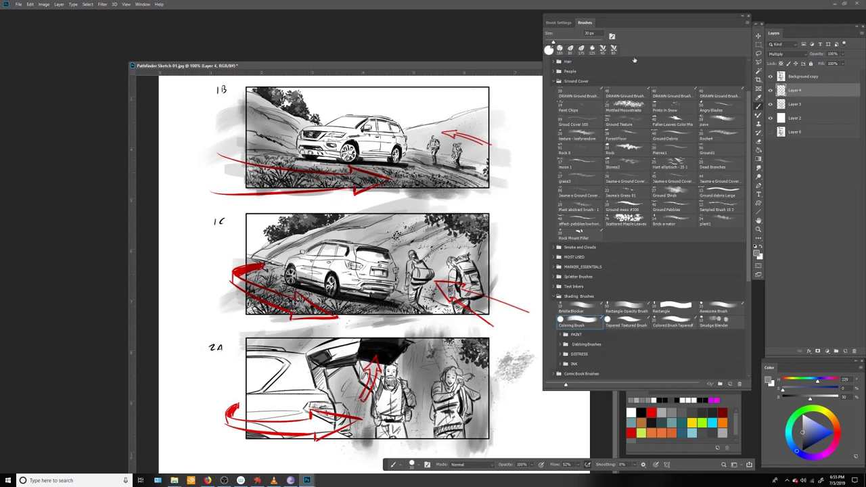
left_click_drag(725, 211, 563, 210)
mouse_move(363, 66)
left_mouse_down()
mouse_move(368, 149)
mouse_move(362, 63)
left_mouse_up()
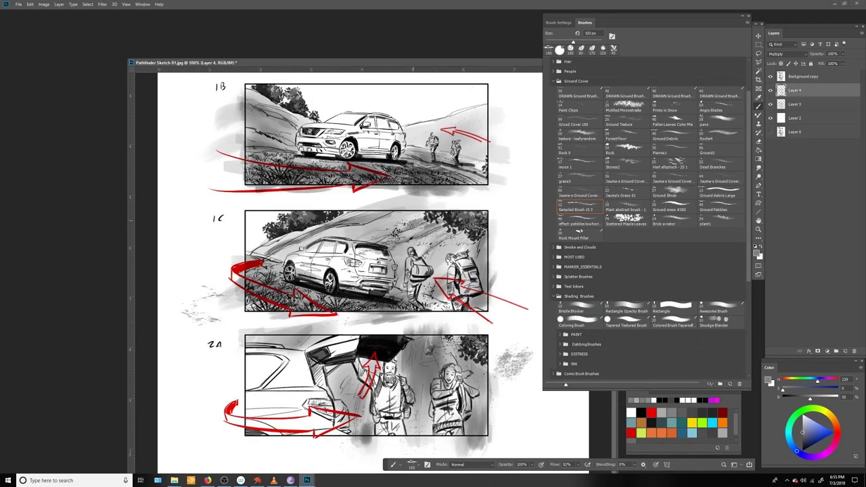
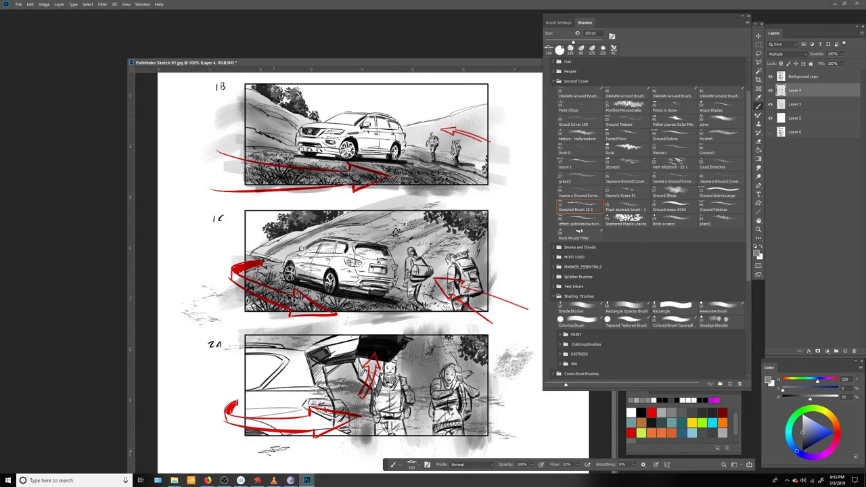
key("bracketleft")
key("bracketleft")
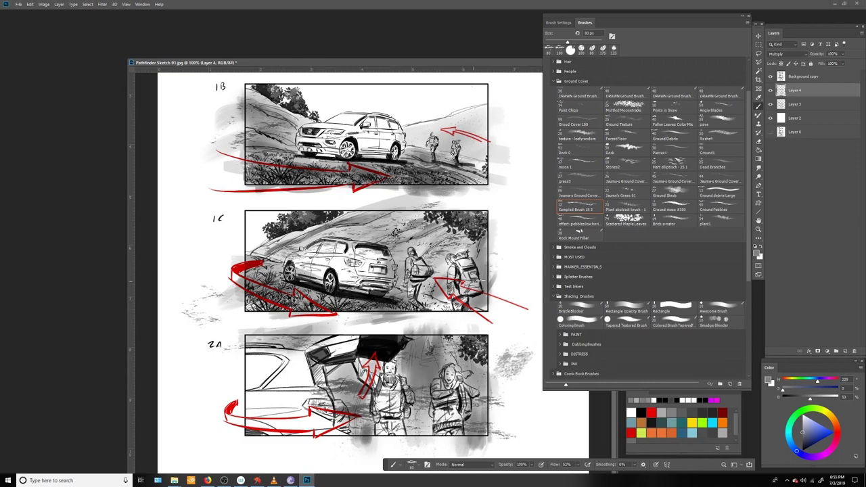
- Paint grass along the lower edge of frame 1C with the Plant abstract brush and merge the Multiply layer into Layer 3
left_click(626, 210)
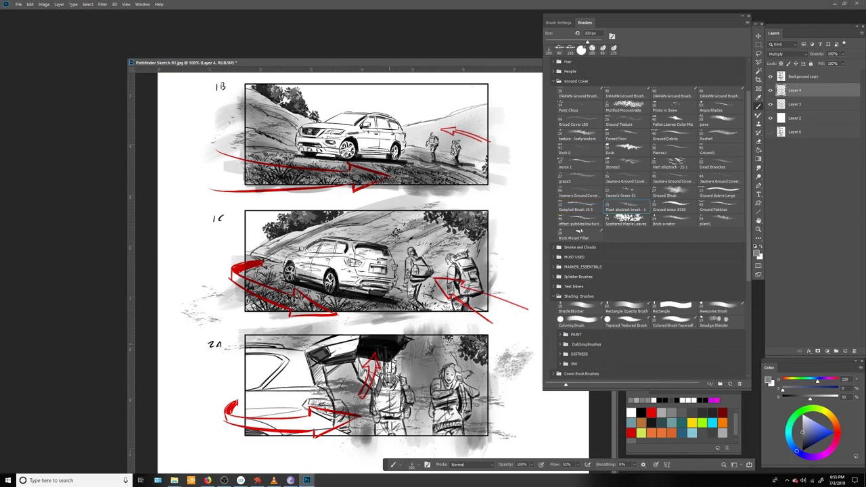
left_click_drag(257, 315, 355, 325)
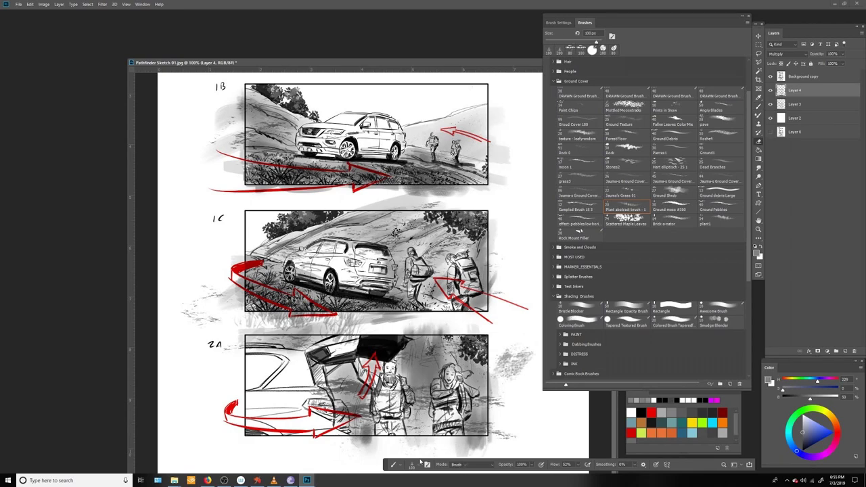
key("e")
key("ctrl+e")
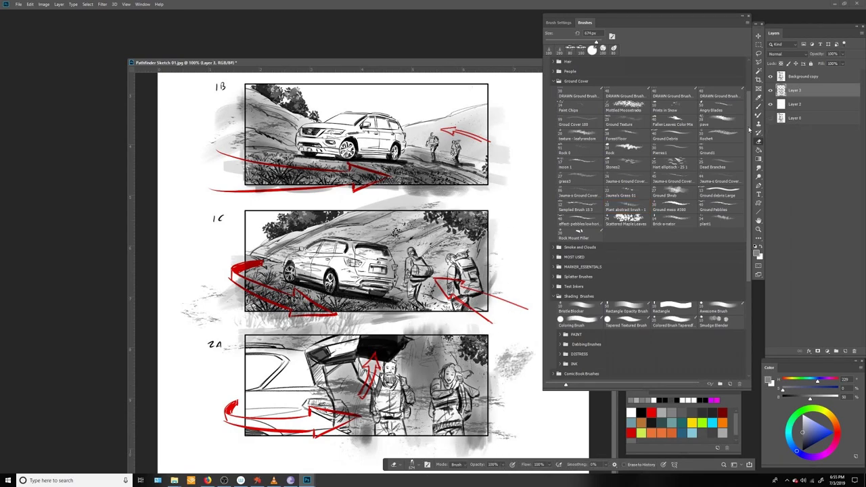
- Reduce the eraser to 10 px and erase gray tone from the cars, backpacks and hikers in frames 1C and 2A
scroll(677, 115, "up", 3)
left_click(586, 91)
left_click(553, 71)
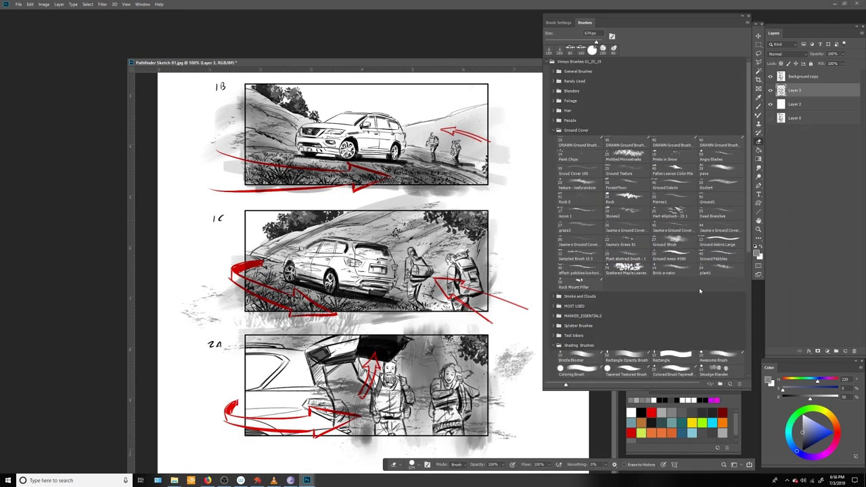
key("bracketleft")
key("bracketleft")
key("bracketleft")
key("bracketleft")
key("bracketleft")
key("bracketleft")
key("bracketleft")
key("bracketleft")
key("bracketleft")
key("bracketleft")
key("bracketleft")
key("bracketleft")
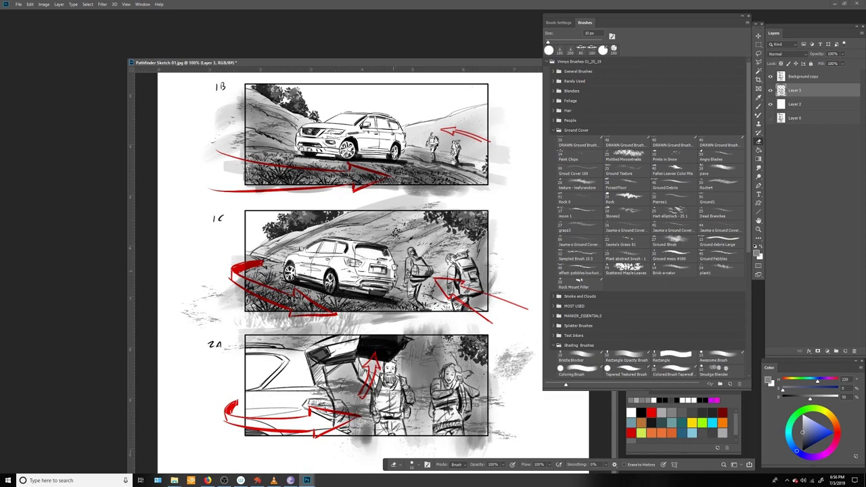
mouse_move(409, 261)
left_mouse_down()
mouse_move(419, 280)
mouse_move(472, 261)
left_mouse_up()
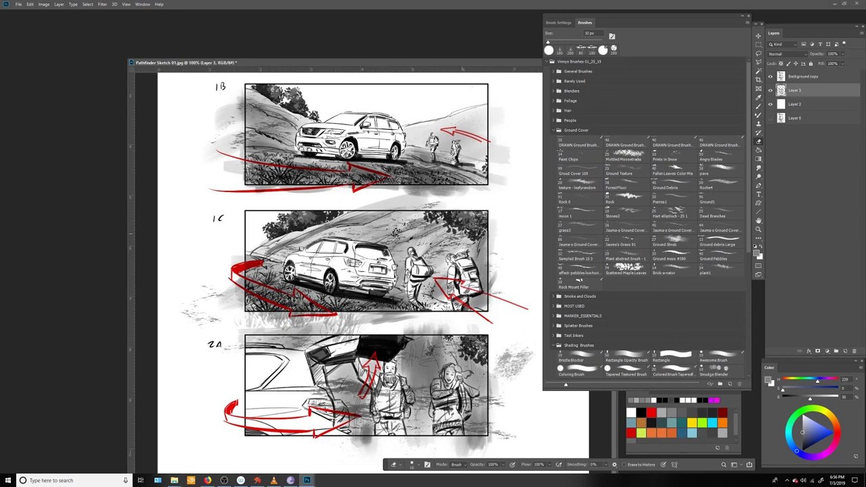
left_click_drag(308, 350, 357, 333)
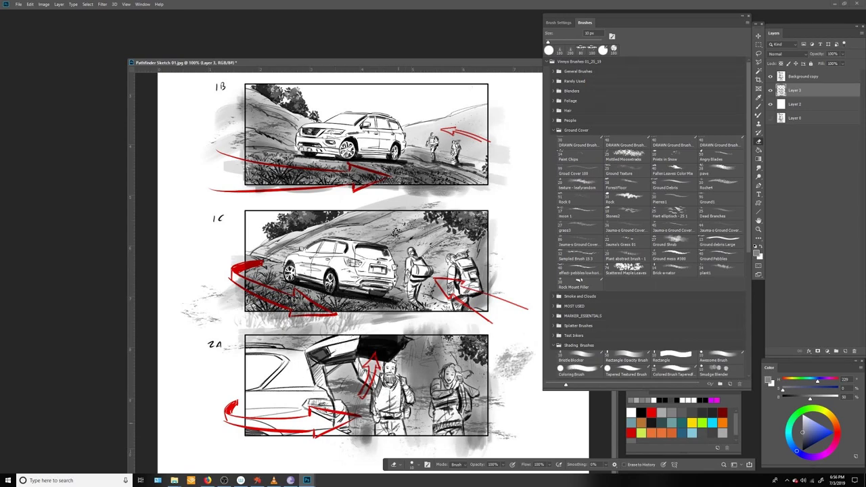
mouse_move(473, 338)
left_mouse_down()
mouse_move(460, 372)
mouse_move(438, 388)
mouse_move(468, 401)
mouse_move(448, 433)
mouse_move(463, 413)
left_mouse_up()
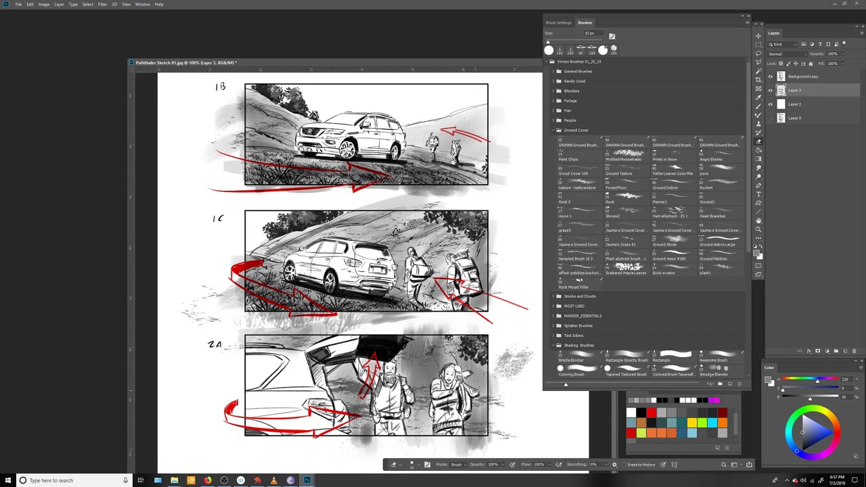
- Merge the shading into Layer 2, sample a light gray at frame 1B, and reduce the Rectangle Opacity Brush to 9 px
key("z")
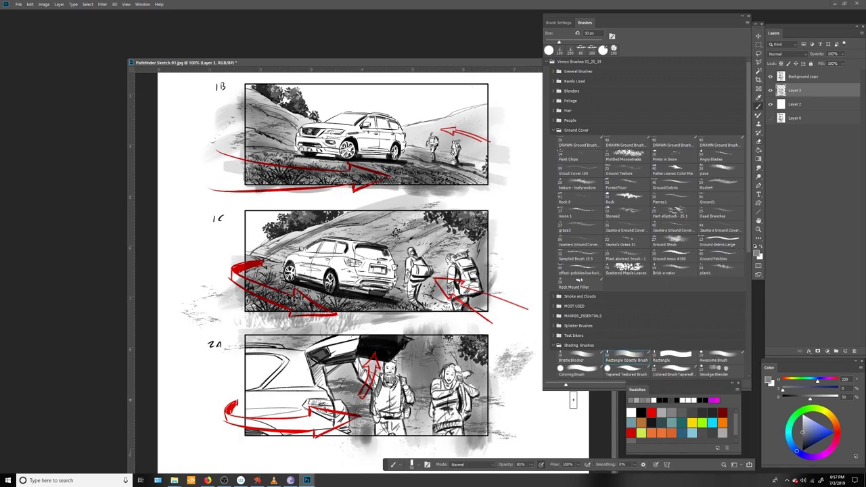
left_click(484, 433)
key("r")
mouse_move(485, 433)
left_mouse_down()
mouse_move(433, 379)
mouse_move(351, 318)
left_mouse_up()
key("ctrl+e")
key("b")
left_click(317, 254, "alt")
key("bracketleft")
key("bracketleft")
key("bracketleft")
key("bracketleft")
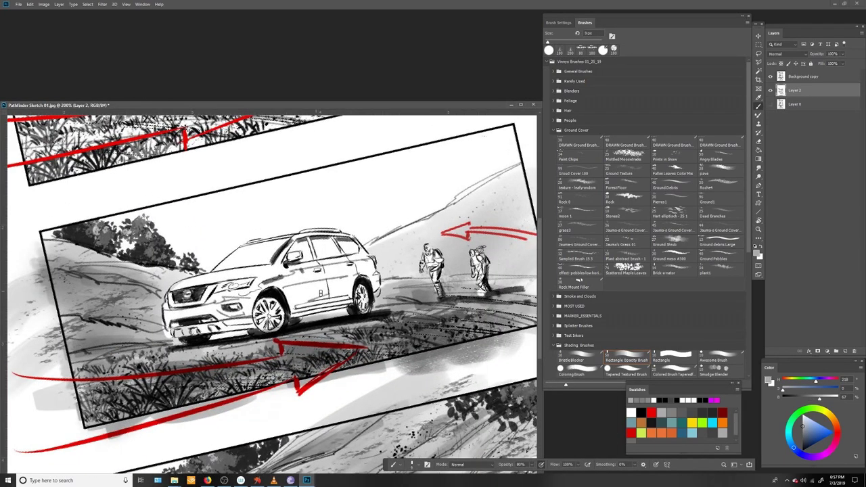
- Shade the front, side panels, windows and windshield of the car in frame 1B with light gray, blending with the Smudge tool
mouse_move(282, 307)
left_mouse_down()
mouse_move(257, 330)
mouse_move(174, 334)
left_mouse_up()
mouse_move(252, 297)
left_mouse_down()
mouse_move(169, 337)
mouse_move(169, 320)
mouse_move(210, 303)
left_mouse_up()
key("bracketright")
left_click_drag(350, 295, 288, 314)
left_click_drag(365, 281, 284, 304)
key("bracketleft")
left_click_drag(384, 258, 294, 275)
mouse_move(358, 241)
left_mouse_down()
mouse_move(300, 264)
mouse_move(295, 252)
left_mouse_up()
mouse_move(302, 252)
left_mouse_down()
mouse_move(288, 290)
mouse_move(277, 249)
left_mouse_up()
left_click_drag(283, 240, 223, 272)
key("e")
key("r")
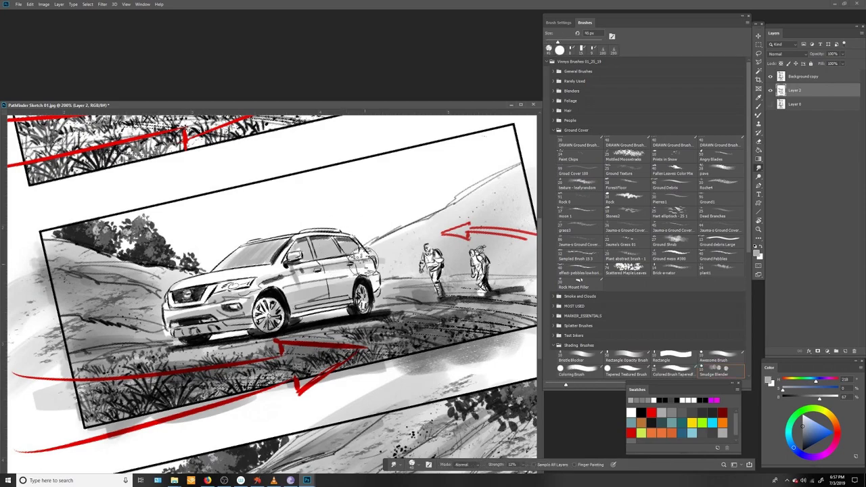
- Shade the rear window and rear bumper of the car in frame 1C, plus the nearest hiker, with light gray
key("b")
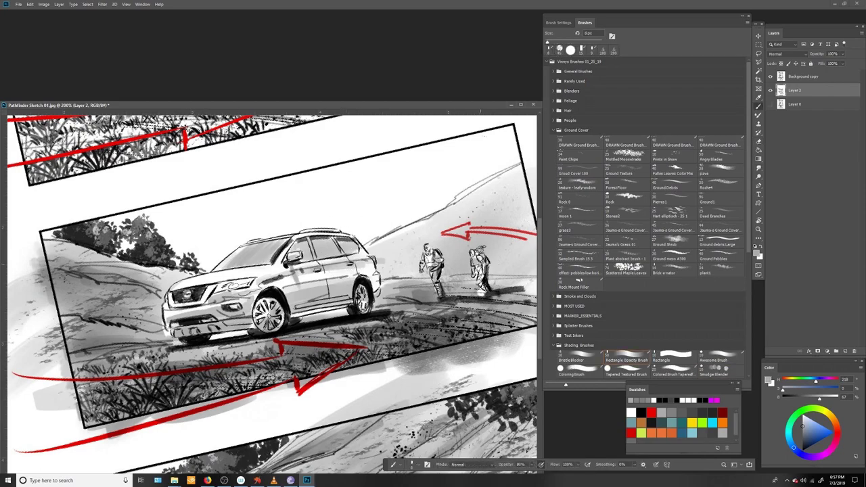
scroll(417, 354, "down", 5)
mouse_move(406, 341)
left_mouse_down()
mouse_move(358, 348)
mouse_move(395, 333)
left_mouse_up()
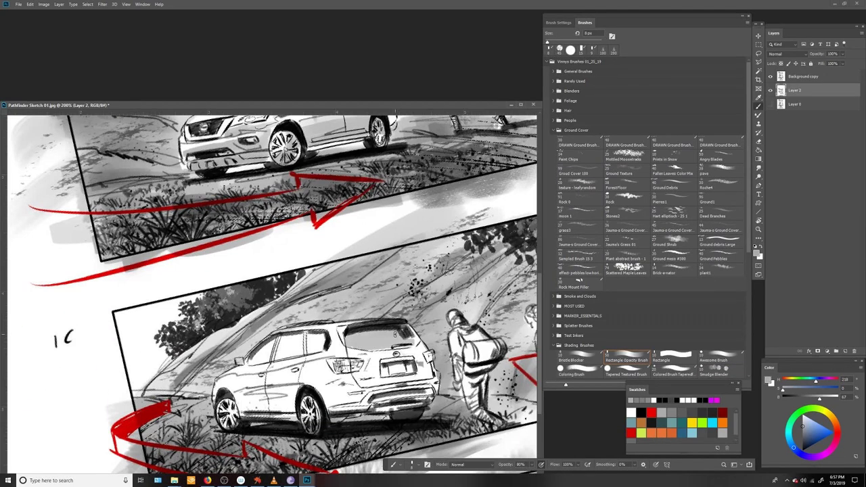
left_click_drag(460, 336, 474, 395)
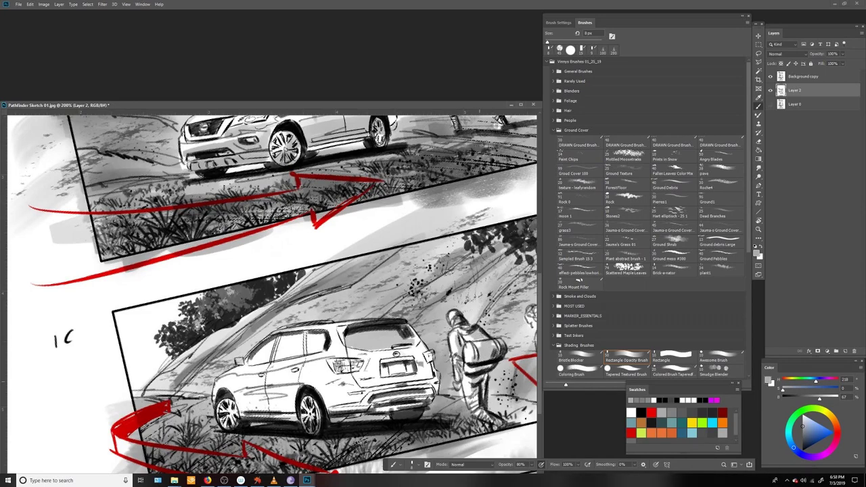
left_click_drag(370, 410, 430, 385)
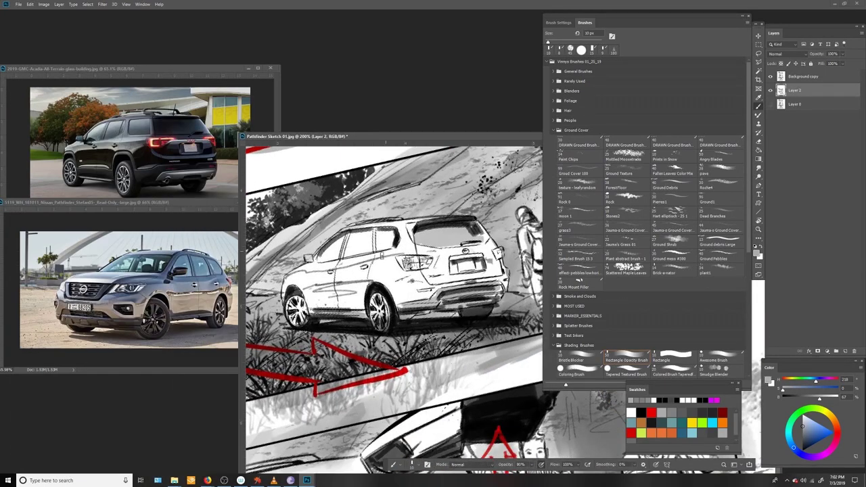
- Shade the side panels and side windows of the car in frame 1C with light gray using a 10 px brush
left_click_drag(302, 283, 368, 292)
left_click_drag(306, 300, 365, 303)
left_click_drag(285, 287, 310, 274)
mouse_move(306, 279)
left_mouse_down()
mouse_move(410, 257)
mouse_move(392, 236)
left_mouse_up()
mouse_move(336, 258)
left_mouse_down()
mouse_move(393, 230)
mouse_move(383, 232)
left_mouse_up()
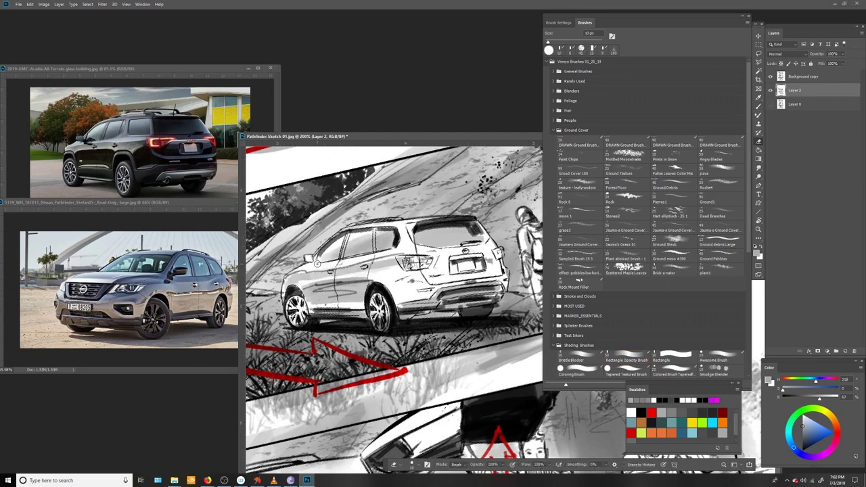
- Shade the tailgate and taillight area of the car in frame 1C with the Rectangle Opacity Brush and blend with the Smudge tool
left_click(627, 355)
left_click_drag(433, 254, 495, 240)
left_click_drag(403, 269, 431, 259)
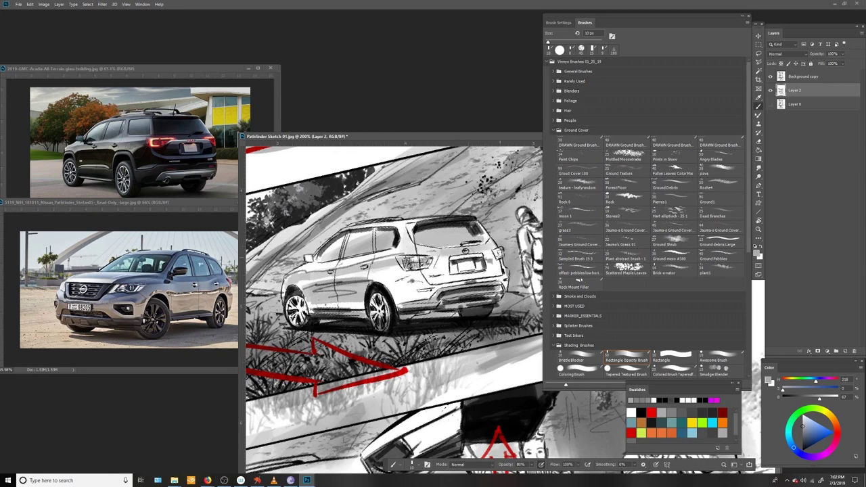
mouse_move(386, 292)
left_mouse_down()
mouse_move(423, 271)
mouse_move(445, 280)
left_mouse_up()
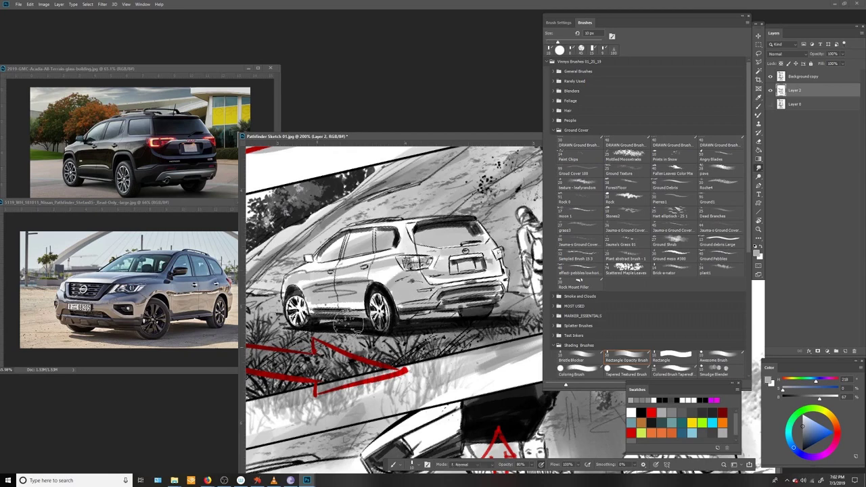
key("r")
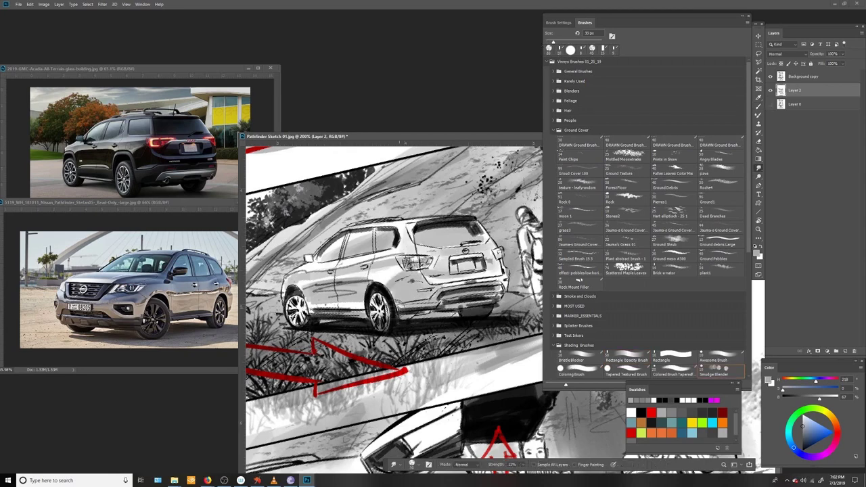
- Fill the rear side window, rear quarter panel and bumper of the car in frame 2A with light gray using a larger brush
scroll(528, 265, "down", 10)
key("b")
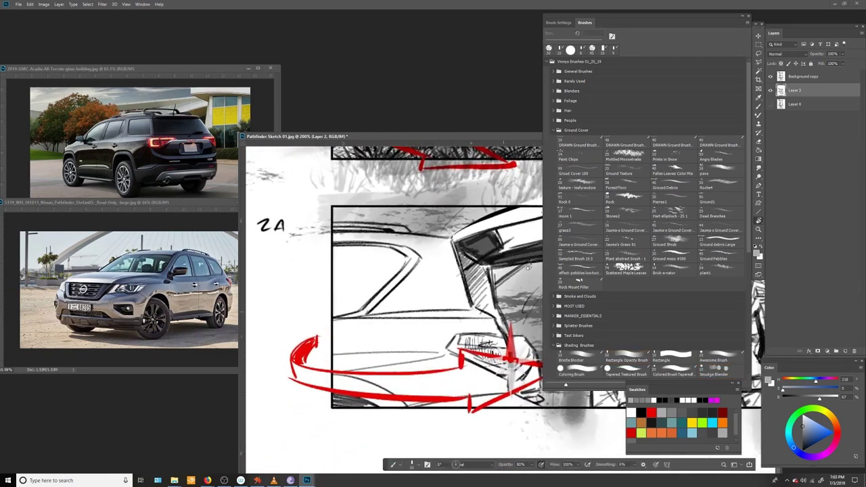
scroll(528, 267, "down", 1)
mouse_move(527, 267)
left_mouse_down()
mouse_move(393, 318)
mouse_move(383, 365)
mouse_move(399, 402)
mouse_move(379, 422)
left_mouse_up()
key("bracketright")
key("bracketright")
key("bracketright")
mouse_move(298, 379)
left_mouse_down()
mouse_move(340, 345)
mouse_move(267, 392)
left_mouse_up()
left_click_drag(264, 433, 412, 447)
left_click_drag(261, 403, 376, 400)
- Blend the gray on the window and body of the car in frame 2A with the Smudge tool
key("r")
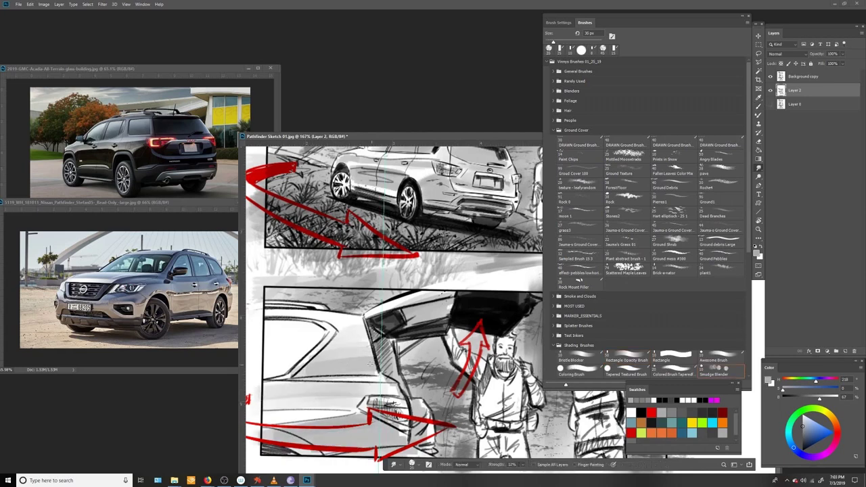
left_click_drag(321, 325, 260, 379)
left_click_drag(267, 325, 321, 349)
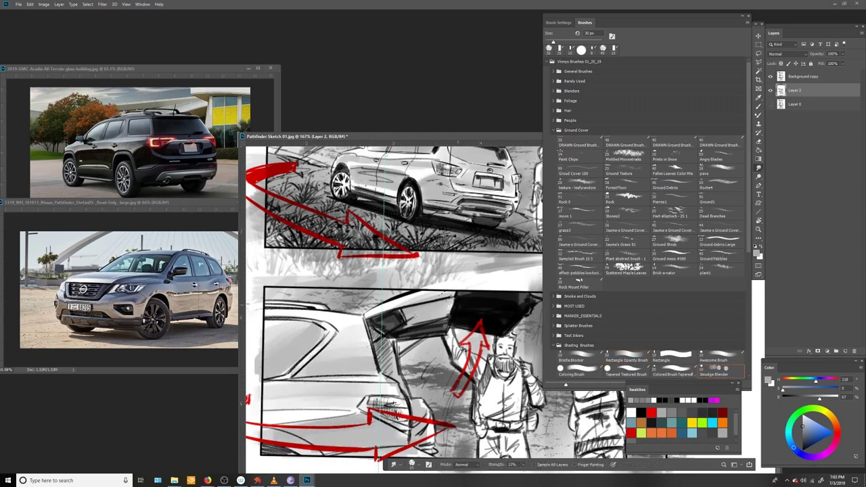
- Add a new Multiply layer above Layer 2 and choose the Rectangle Opacity Brush for darker shading
scroll(361, 346, "down", 3)
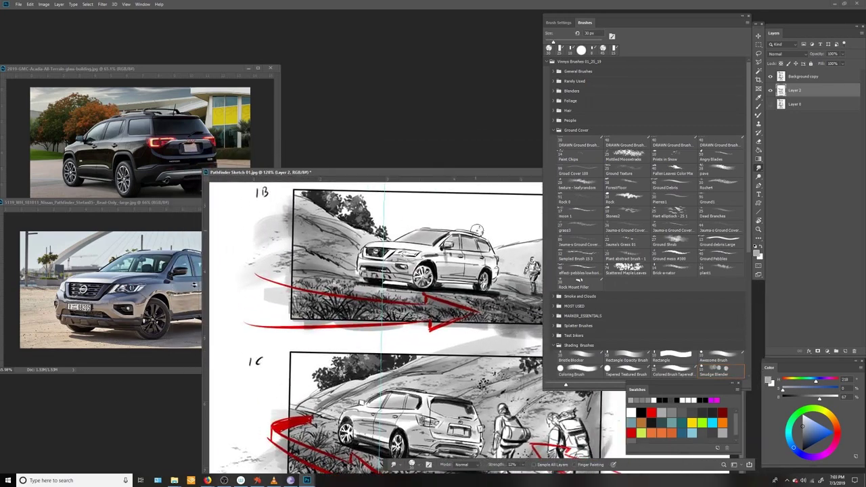
key("ctrl+shift+alt+n")
key("b")
left_click(626, 355)
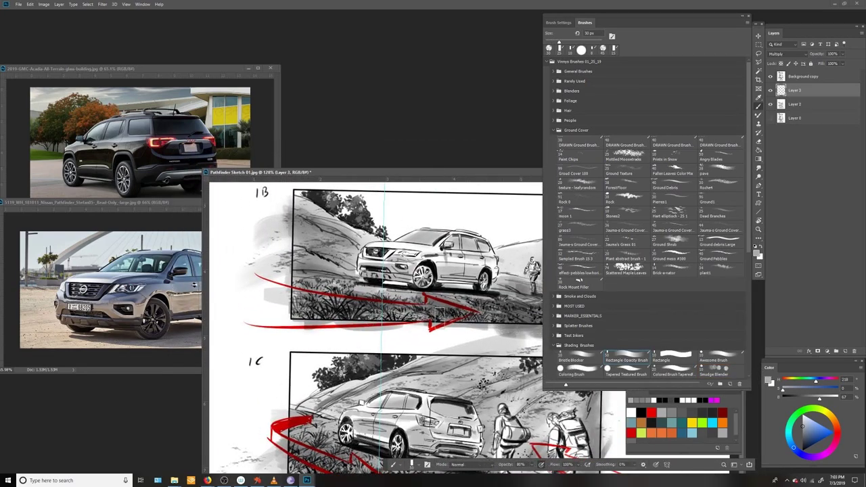
- Reposition the storyboard window, narrow the Brushes panel and collapse its Ground Cover group
mouse_move(203, 169)
left_mouse_down()
mouse_move(245, 199)
mouse_move(241, 159)
left_mouse_up()
left_click_drag(543, 99, 568, 98)
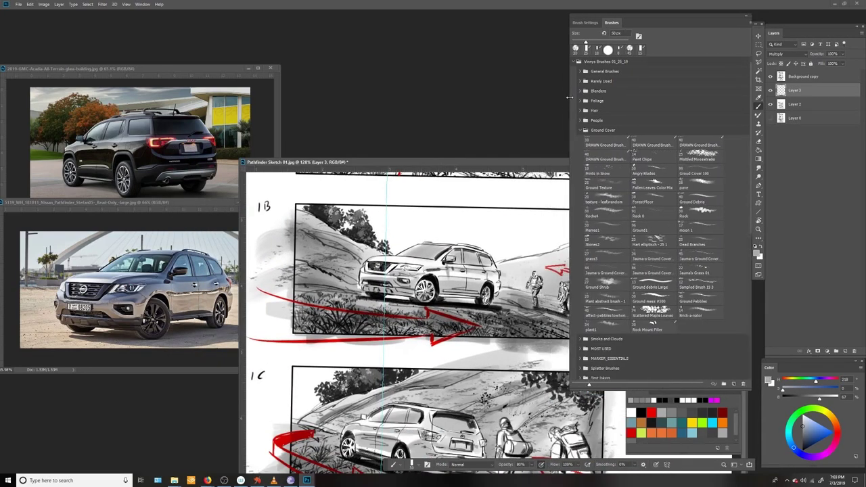
left_click(585, 130)
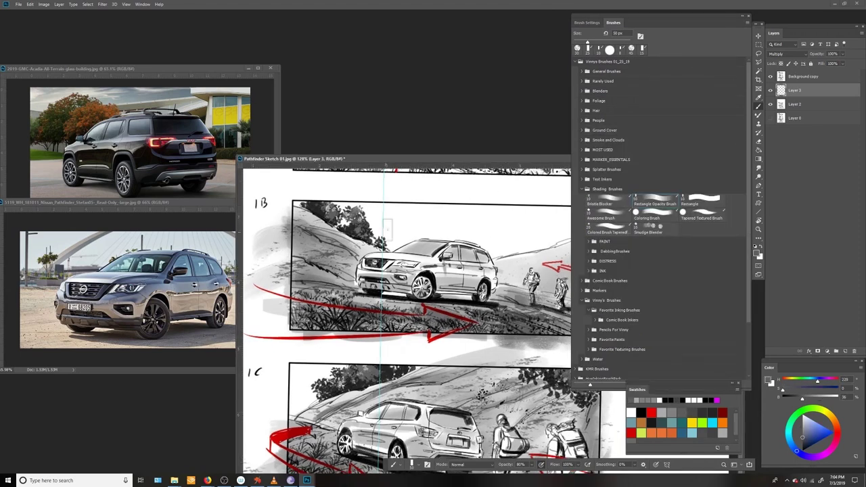
- Darken the windshield, side windows and body panels of the car in frame 1B with dark gray and blend the tones
left_click_drag(414, 260, 416, 243)
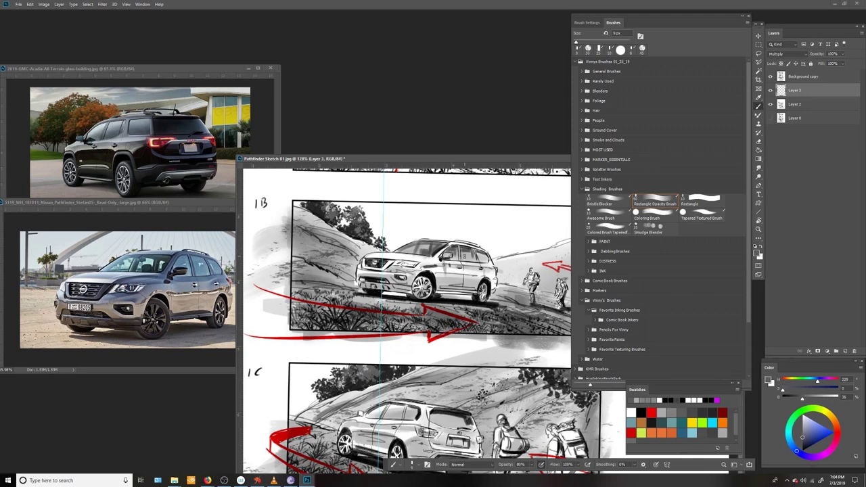
key("e")
key("b")
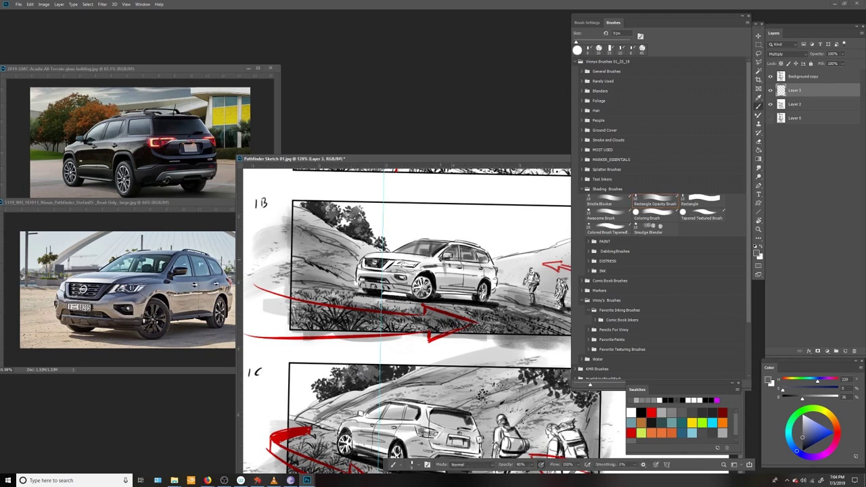
mouse_move(361, 273)
left_mouse_down()
mouse_move(411, 280)
mouse_move(407, 289)
mouse_move(477, 294)
left_mouse_up()
left_click_drag(414, 260, 473, 268)
left_click_drag(427, 257, 494, 271)
mouse_move(435, 272)
left_mouse_down()
mouse_move(491, 283)
mouse_move(480, 289)
mouse_move(441, 262)
left_mouse_up()
key("r")
- Darken the windows and side panels of the car in frame 1C with black and a sampled dark gray, blending with the Smudge tool
mouse_move(248, 349)
left_mouse_down()
mouse_move(244, 204)
mouse_move(260, 201)
left_mouse_up()
key("b")
left_click_drag(402, 265, 486, 283)
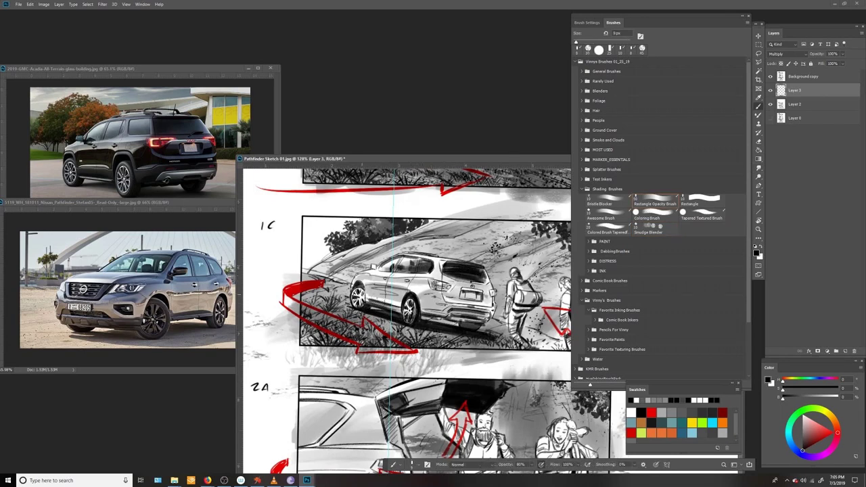
left_click_drag(365, 302, 431, 280)
left_click(432, 304, "alt")
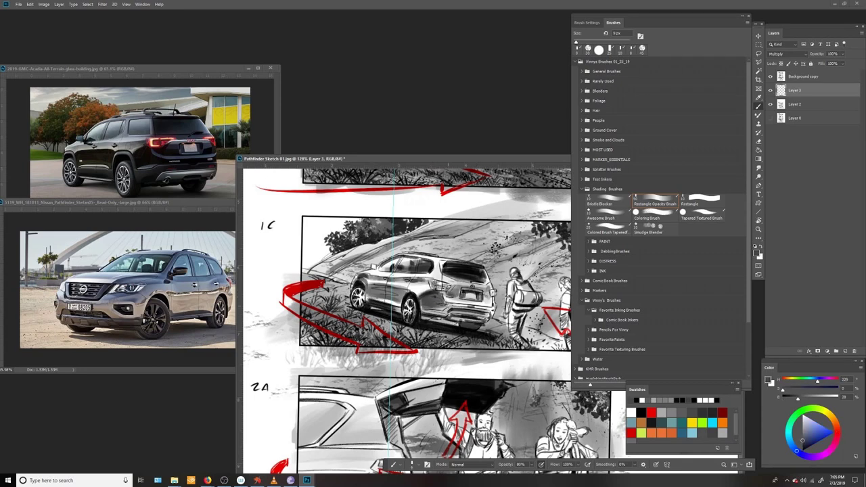
key("r")
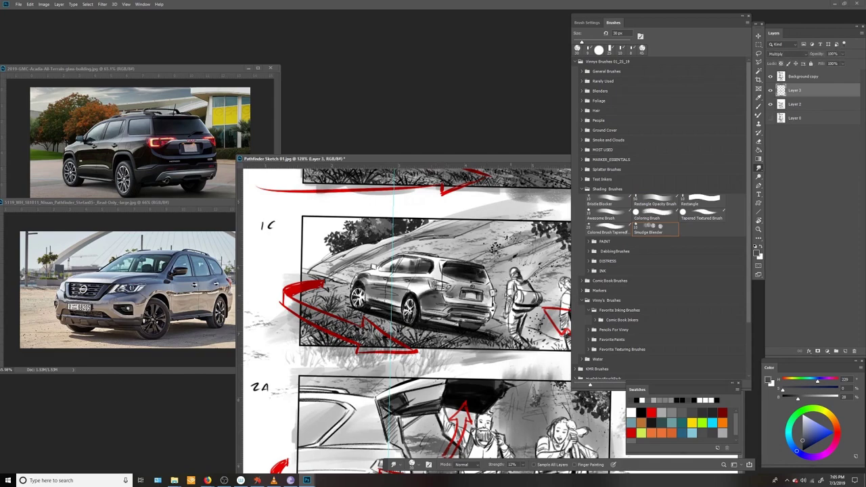
left_click_drag(367, 417, 372, 417)
- Darken the side window and lower bumper of the car in frame 2A with dark gray using a 20 px brush
key("b")
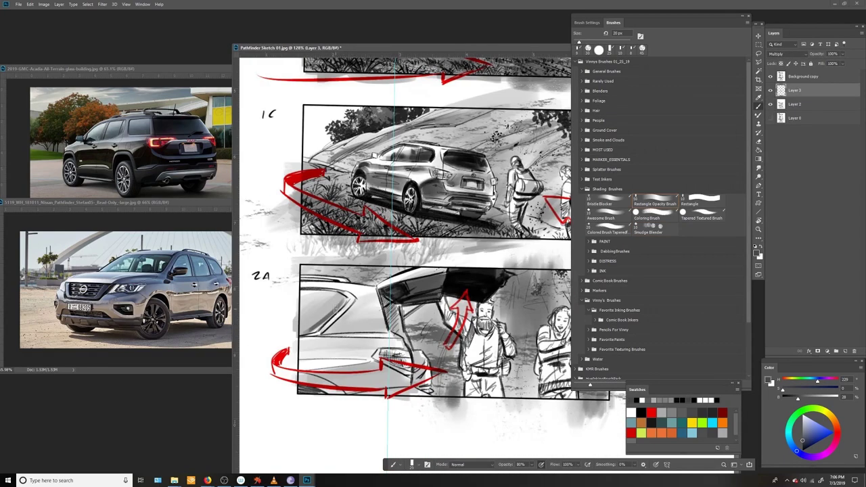
left_click_drag(334, 308, 297, 326)
left_click_drag(331, 292, 282, 306)
mouse_move(291, 382)
left_mouse_down()
mouse_move(330, 395)
mouse_move(372, 365)
mouse_move(406, 399)
left_mouse_up()
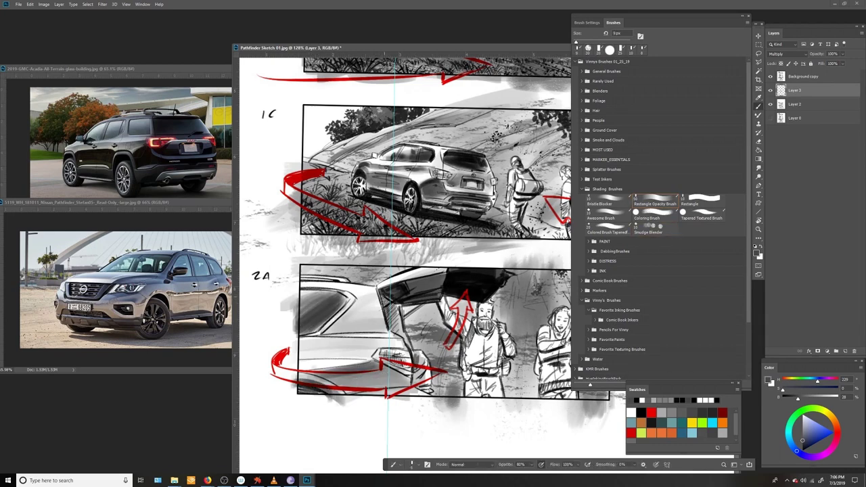
- Darken the tailgate opening and body panel around the window in frame 2A with dark gray and blend with the Smudge tool
mouse_move(385, 301)
left_mouse_down()
mouse_move(430, 386)
mouse_move(379, 359)
mouse_move(290, 353)
mouse_move(381, 352)
left_mouse_up()
key("bracketright")
key("bracketright")
mouse_move(325, 333)
left_mouse_down()
mouse_move(349, 319)
mouse_move(341, 297)
mouse_move(305, 290)
left_mouse_up()
key("r")
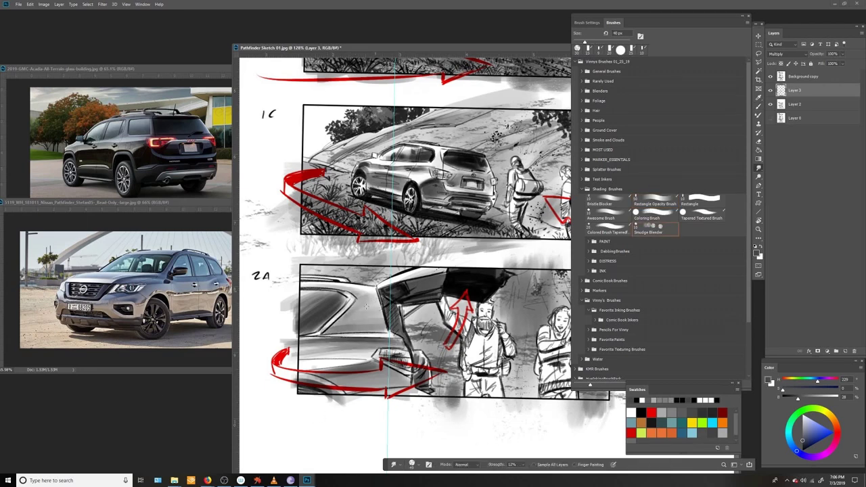
- Deepen the shadows on the hillside in frame 1B and on the rear hiker's backpack in frame 1C with dark gray
key("b")
scroll(415, 435, "down", 2)
scroll(415, 434, "up", 1)
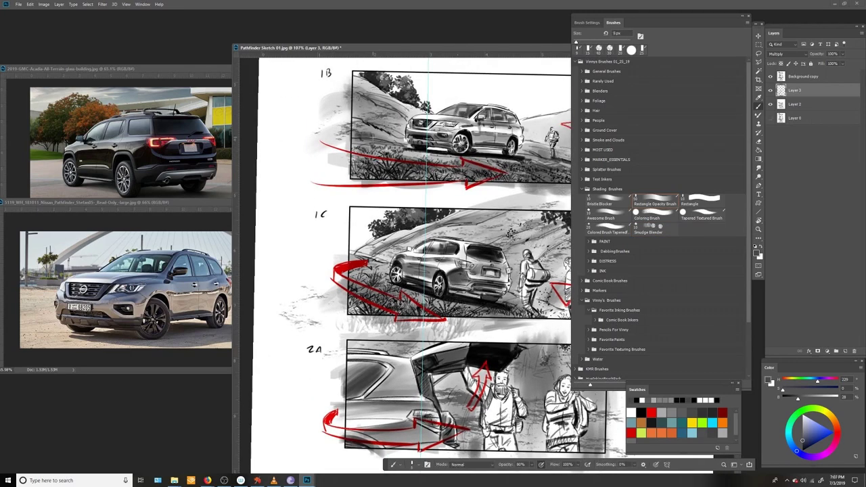
left_click_drag(387, 124, 358, 94)
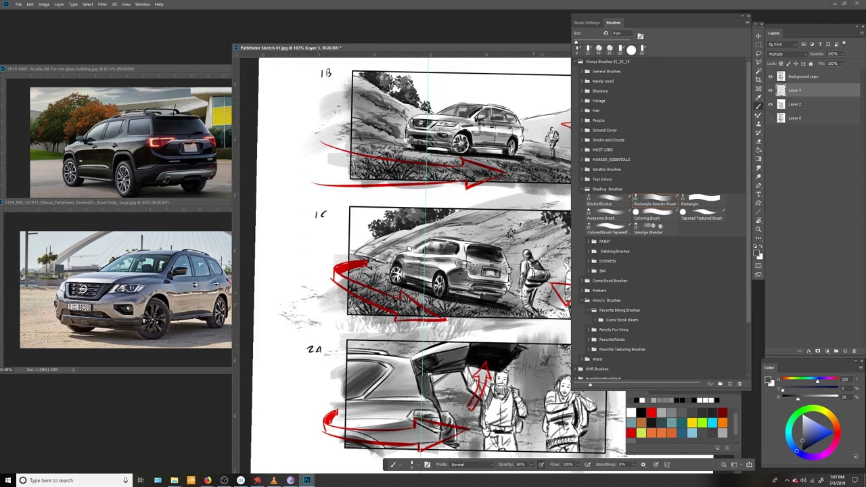
left_click_drag(291, 47, 145, 73)
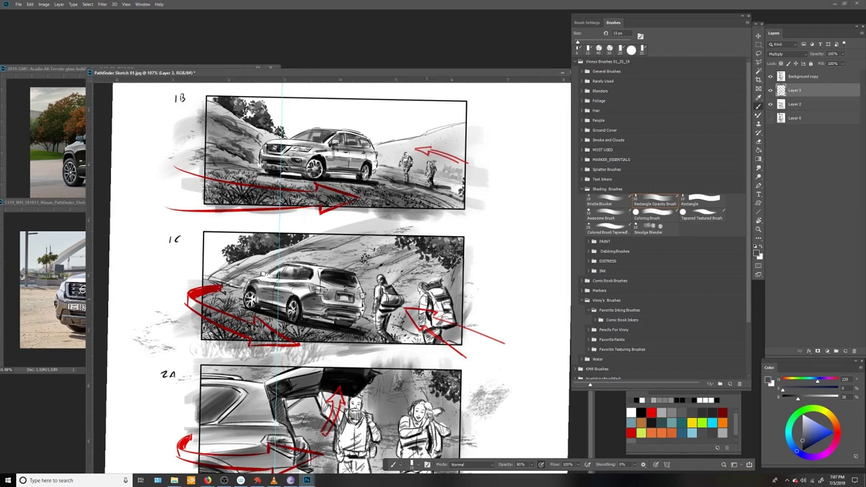
left_click_drag(452, 301, 431, 332)
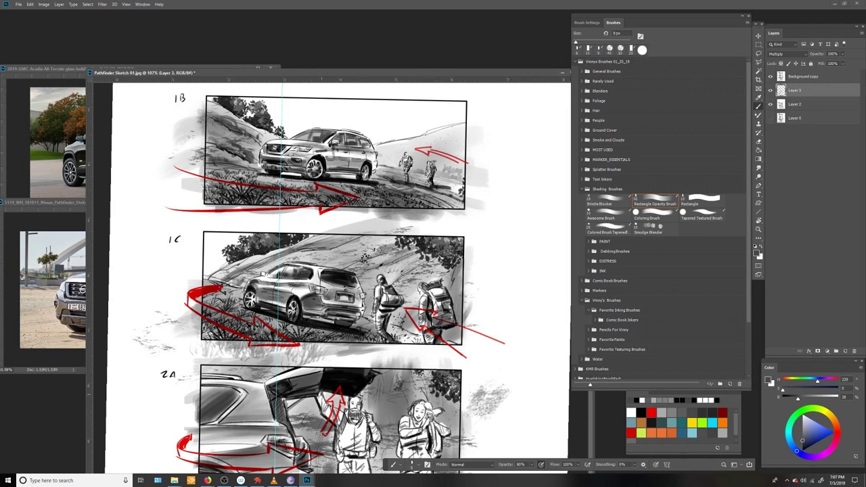
- Shade the clothing of both hikers in frame 2A with dark gray using a 10 px brush and blend with the Smudge tool
mouse_move(330, 410)
left_mouse_down()
mouse_move(343, 440)
mouse_move(358, 447)
mouse_move(338, 456)
left_mouse_up()
key("bracketright")
key("bracketright")
scroll(338, 456, "down", 2)
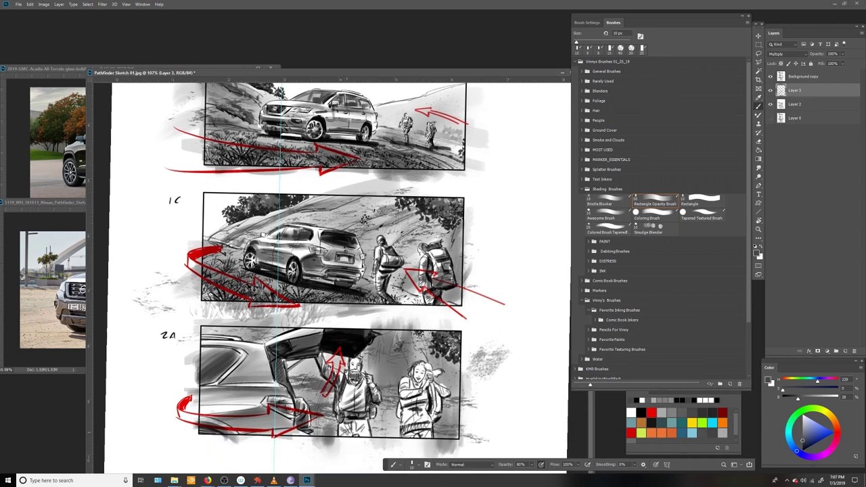
left_click_drag(359, 418, 369, 441)
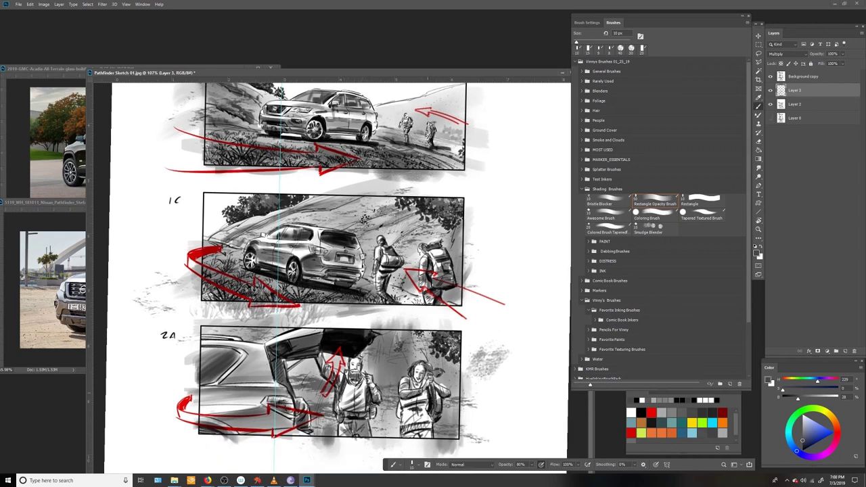
mouse_move(425, 392)
left_mouse_down()
mouse_move(414, 408)
mouse_move(421, 430)
mouse_move(408, 441)
mouse_move(431, 444)
left_mouse_up()
key("r")
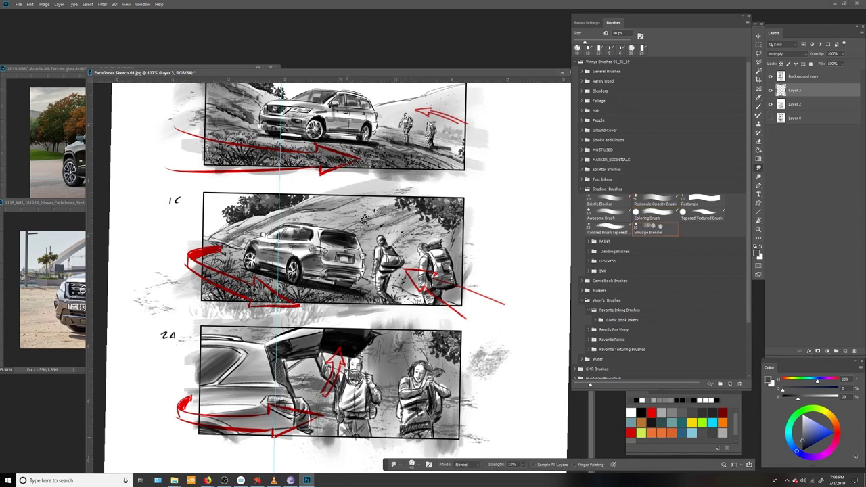
- On Layer 2, select the area outside the frames with the Magic Wand and clear the spilled gray tone
key("b")
scroll(338, 271, "up", 1)
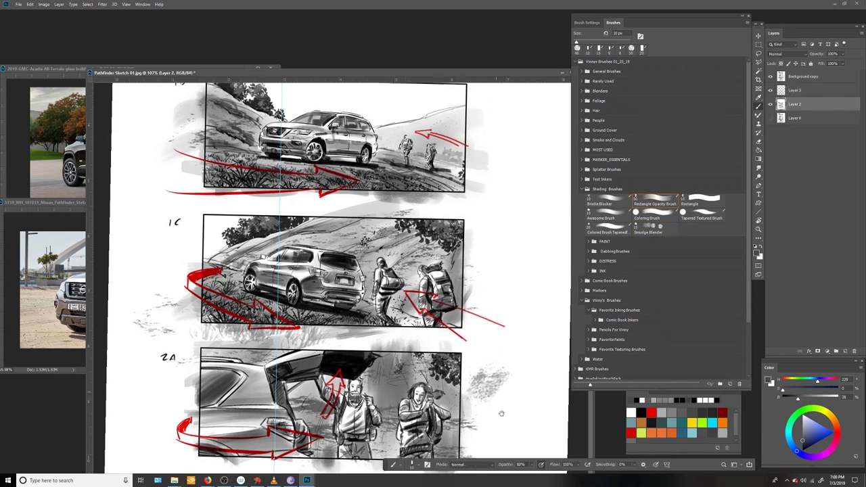
scroll(338, 270, "down", 1)
left_click(798, 118)
left_click(799, 104)
key("z")
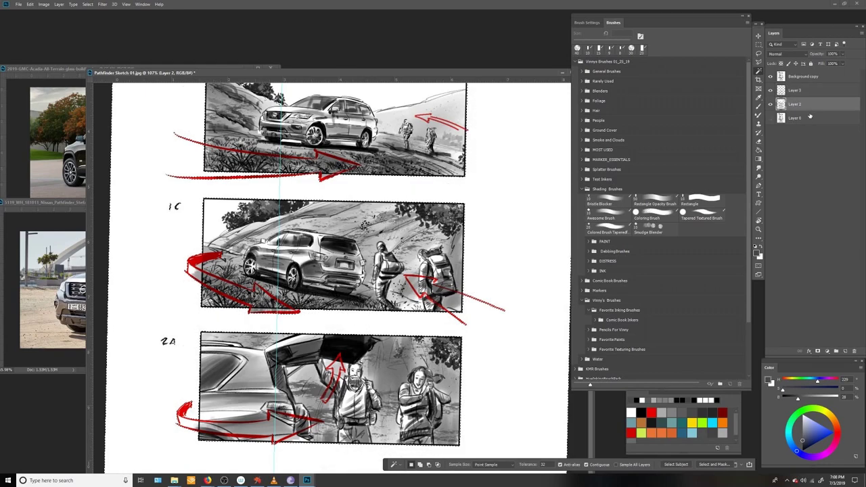
- Sample a light gray, reduce the Bristle Blocker brush to 70 px, and shade the hills and ground in frame 1A, blending with the Smudge Blender
left_click(457, 385, "alt")
scroll(456, 385, "down", 1)
left_click_drag(457, 386, 457, 433)
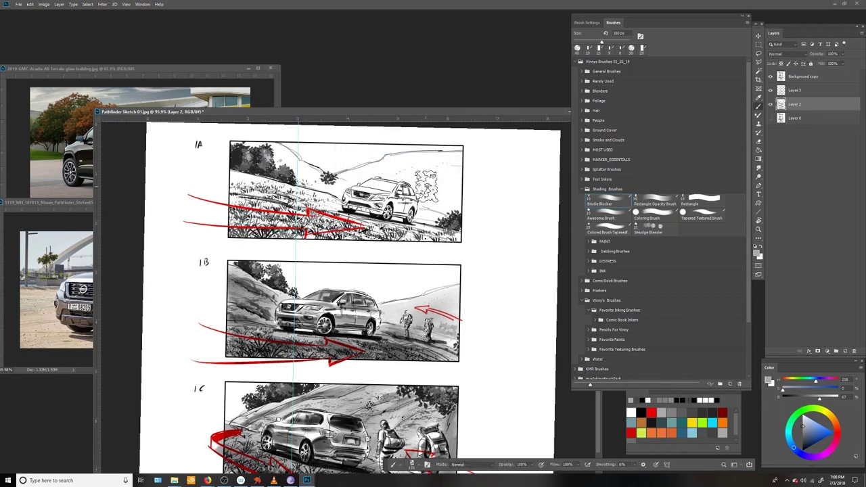
key("ctrl+z")
key("bracketleft")
key("bracketleft")
key("bracketleft")
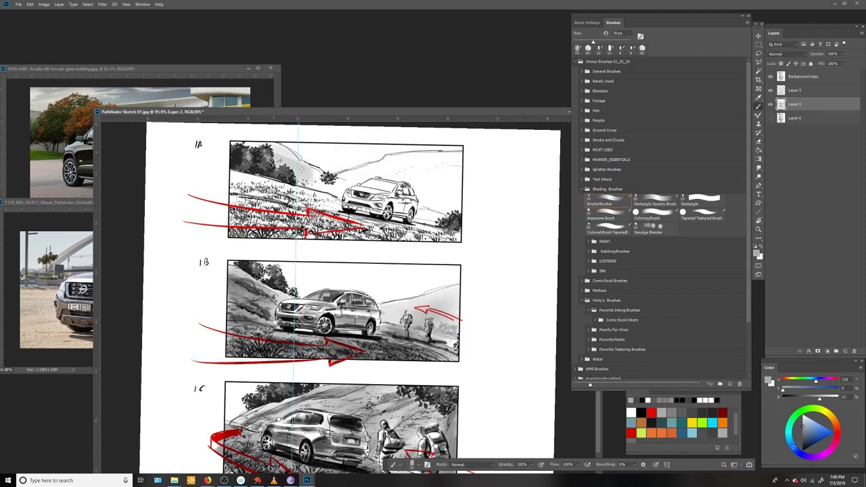
left_click(648, 230)
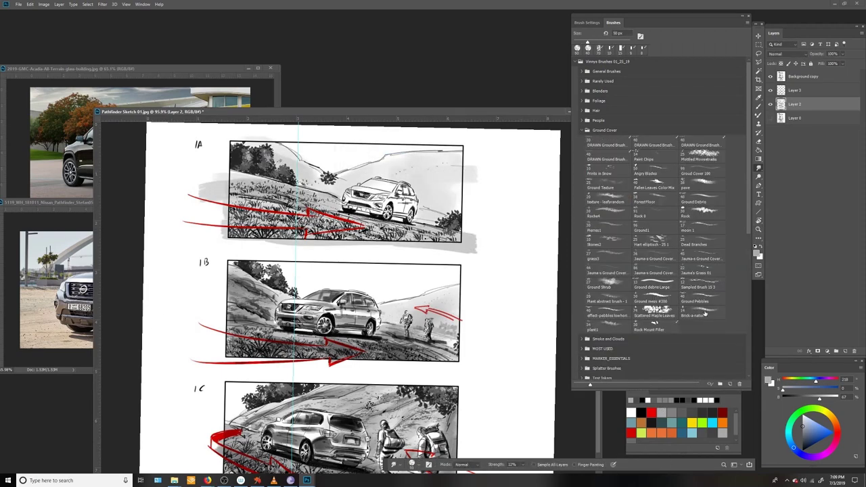
- Paint pebble texture on the Multiply layer around frame 1A's ground with the Ground Pebbles brush at 60 px, testing it in the margin
left_click(701, 298)
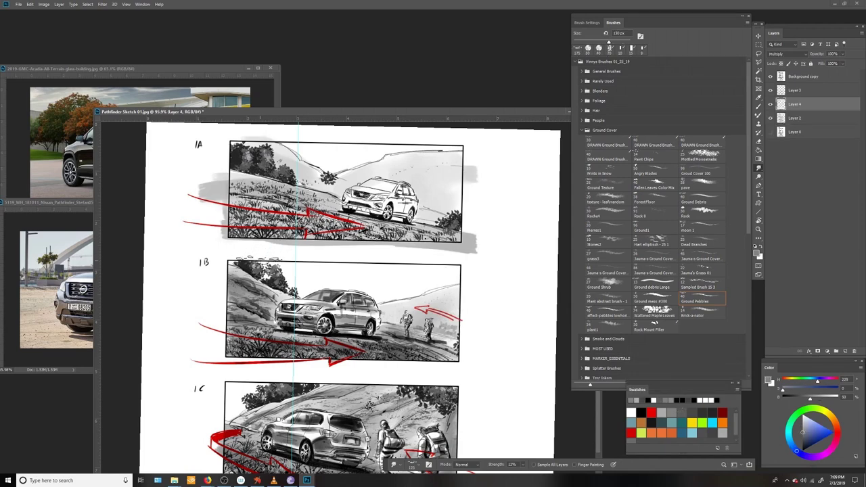
key("b")
left_click(705, 272)
left_click_drag(497, 264, 534, 279)
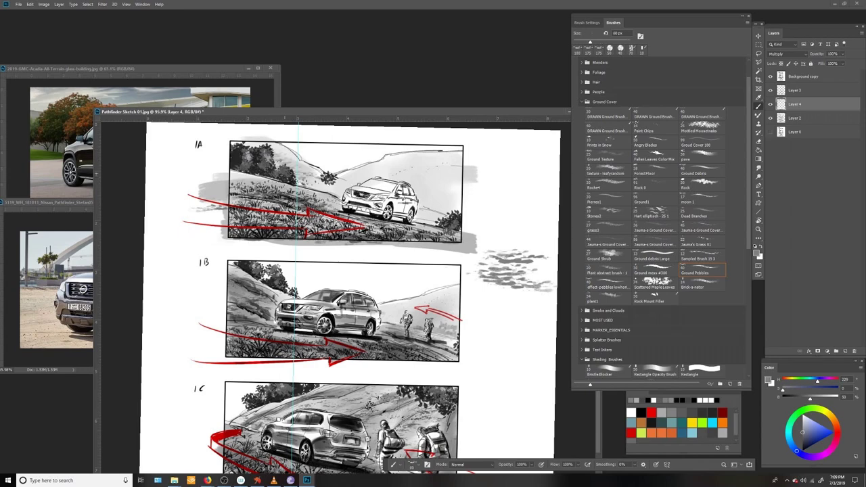
key("bracketleft")
key("bracketleft")
key("bracketleft")
key("bracketleft")
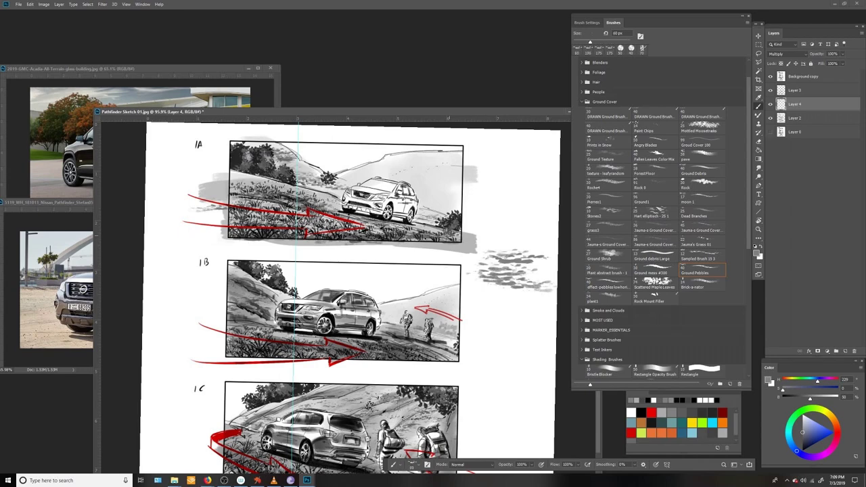
- Texture the ground inside a lasso selection around frame 1A with the Rocks4 brush, and add a new Multiply layer above
key("l")
left_click_drag(217, 184, 478, 230)
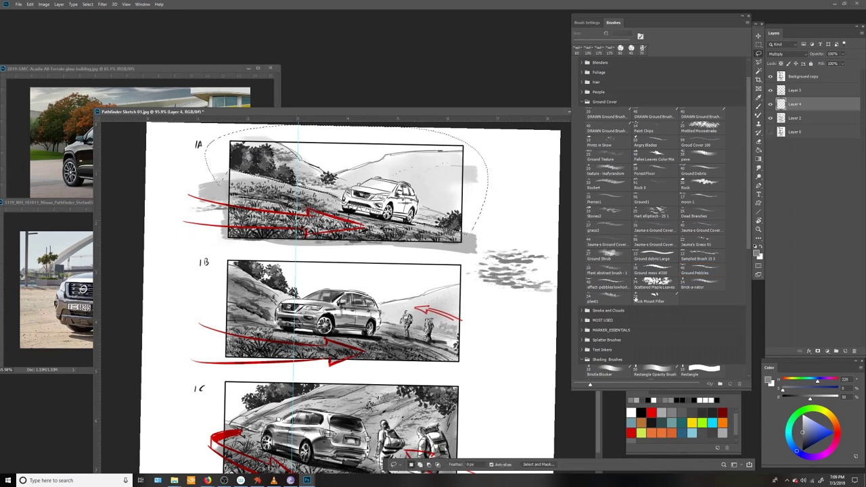
scroll(649, 224, "down", 5)
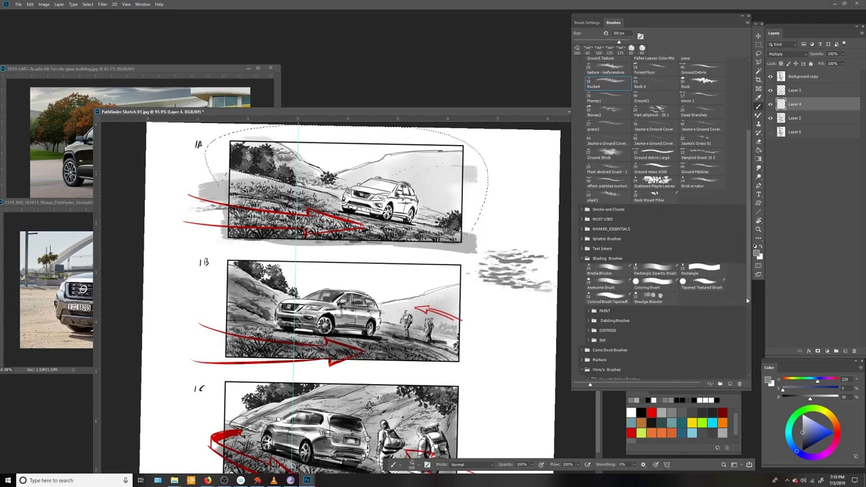
left_click(647, 240)
key("ctrl+shift+alt+n")
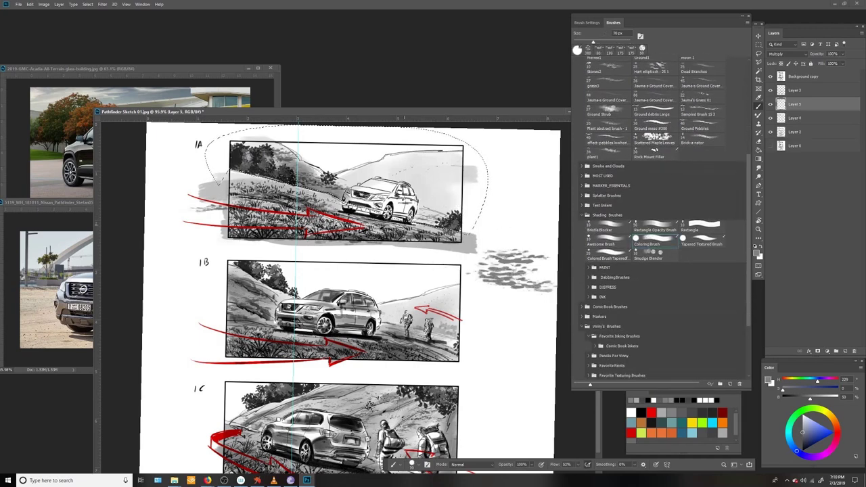
key("e")
key("ctrl+d")
- On Layer 2, erase the gray tone from the car in frame 1A with the Hard Round eraser at 30 px
left_click(801, 118)
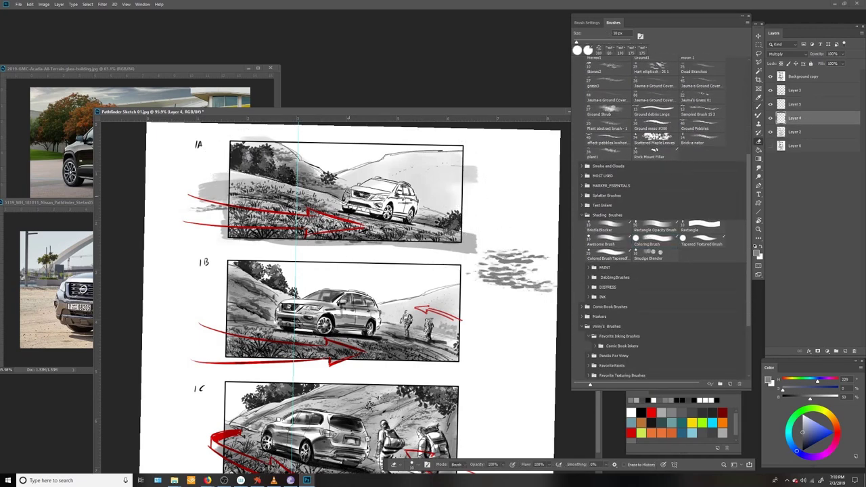
left_click(798, 132)
left_click(588, 49)
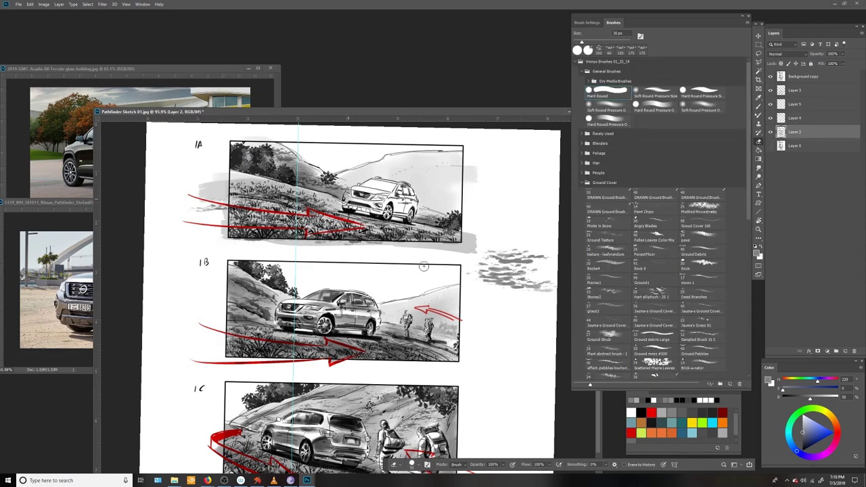
- On Layer 5, shade the car in frame 1A with the Rectangle Opacity Brush at 15 px and blend with the Smudge Blender
left_click(777, 104)
scroll(652, 217, "down", 3)
left_click(654, 356)
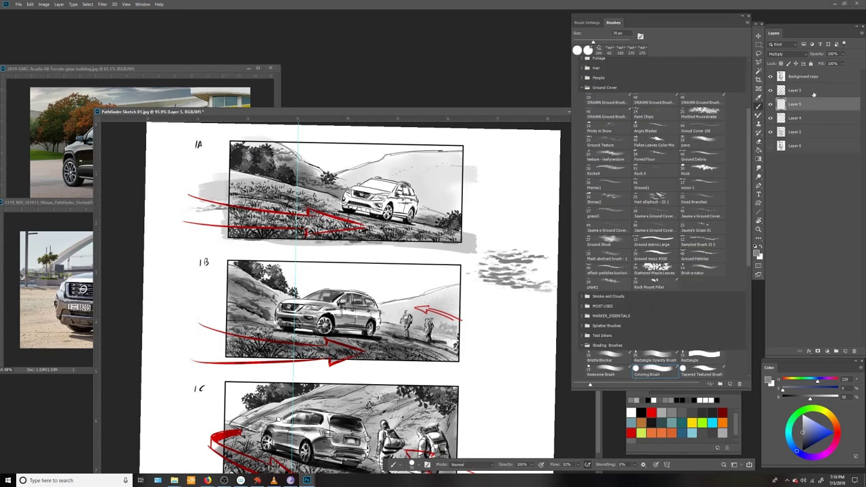
key("bracketleft")
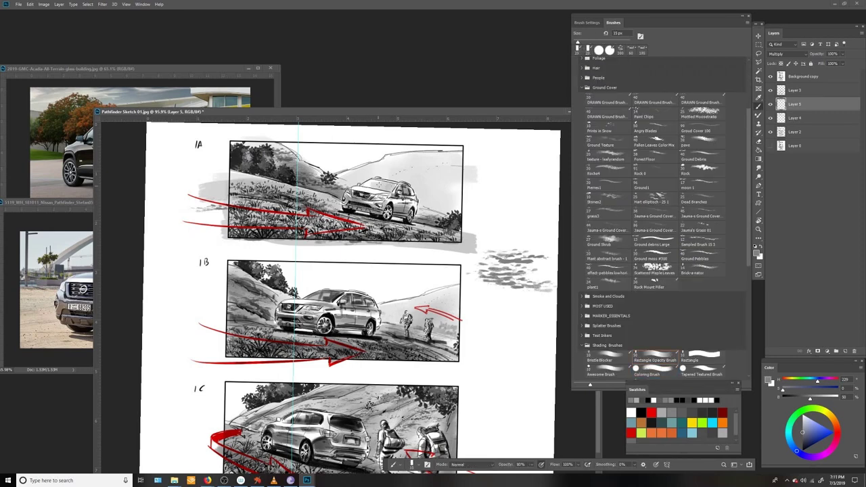
left_click(701, 257)
left_click(587, 87)
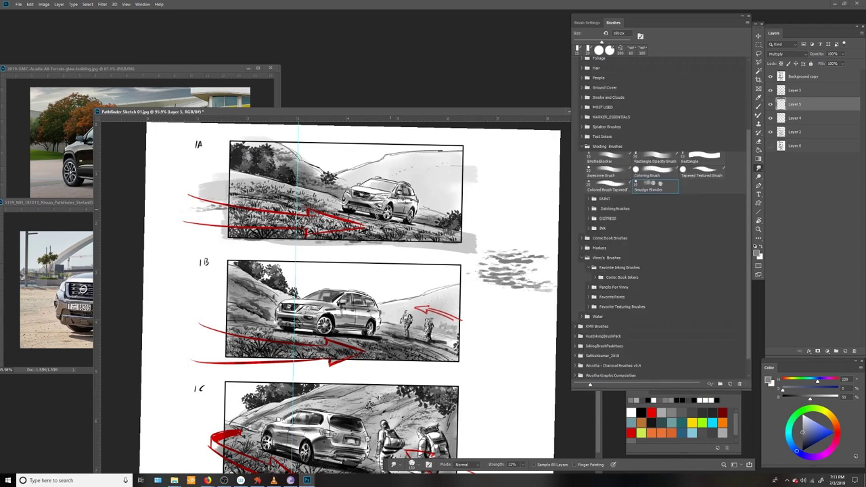
- Add a new Multiply layer and deepen the car's shadows in frame 1A with dark gray using a 10 px Rectangle Opacity Brush
key("b")
key("ctrl+shift+alt+n")
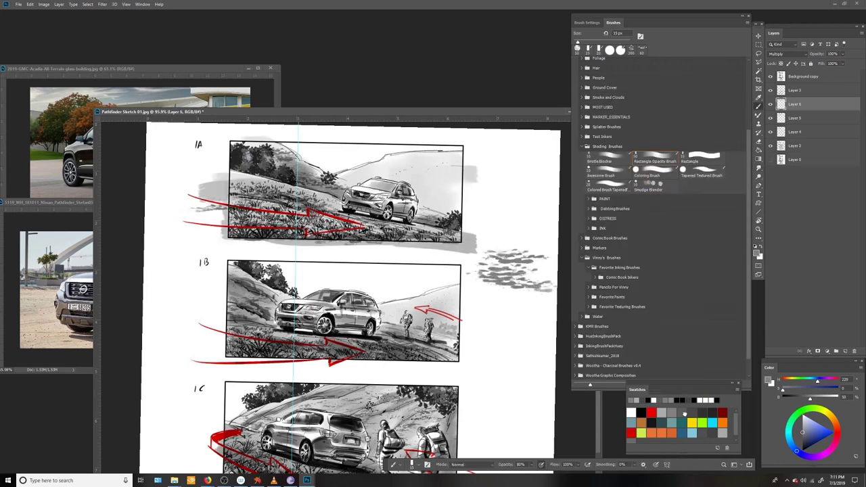
key("bracketleft")
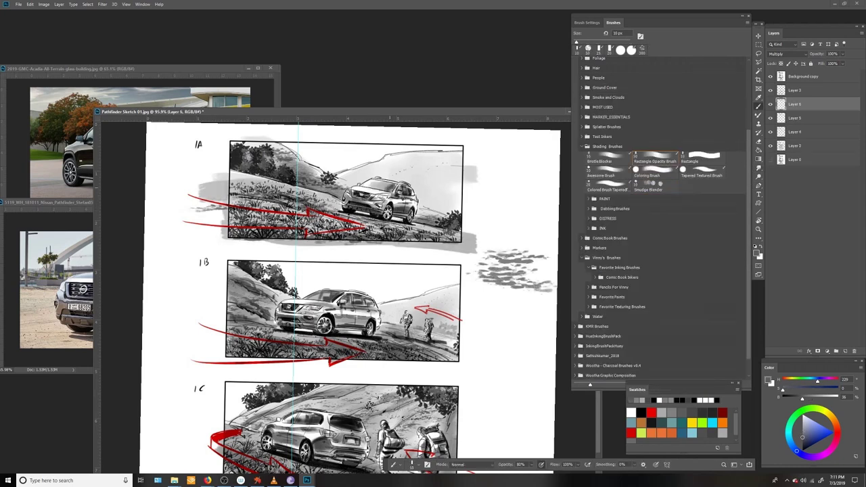
key("alt+bracketleft")
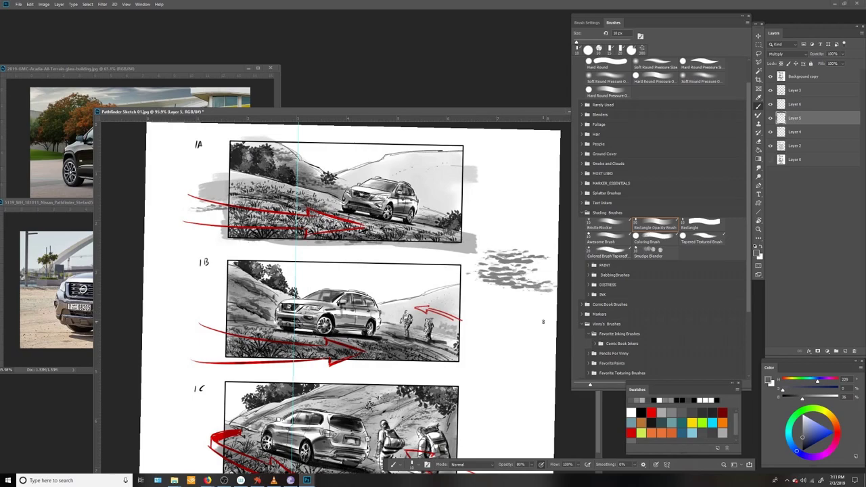
- Prepare a white HueInking brush at 7 px and 100% opacity, and create a highlight layer above Background copy
scroll(543, 322, "down", 2)
scroll(478, 317, "down", 2)
scroll(744, 322, "down", 3)
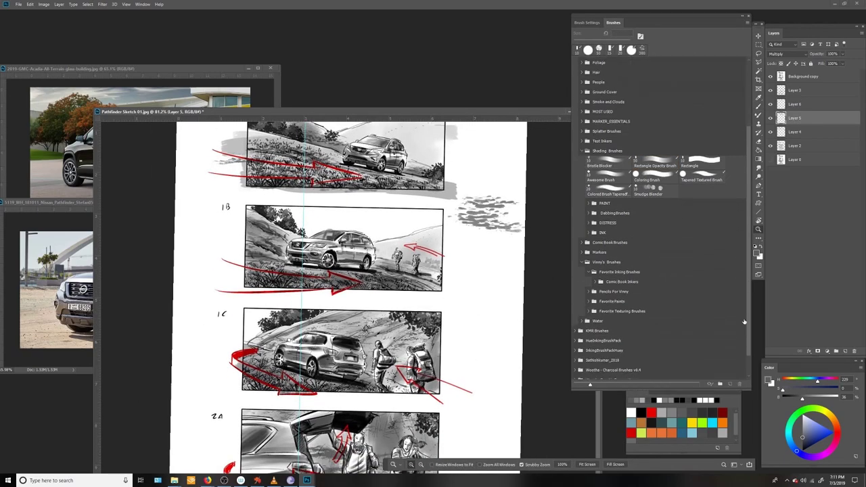
left_click(579, 350)
left_click(602, 360)
key("ctrl+shift+alt+n")
scroll(296, 270, "up", 5)
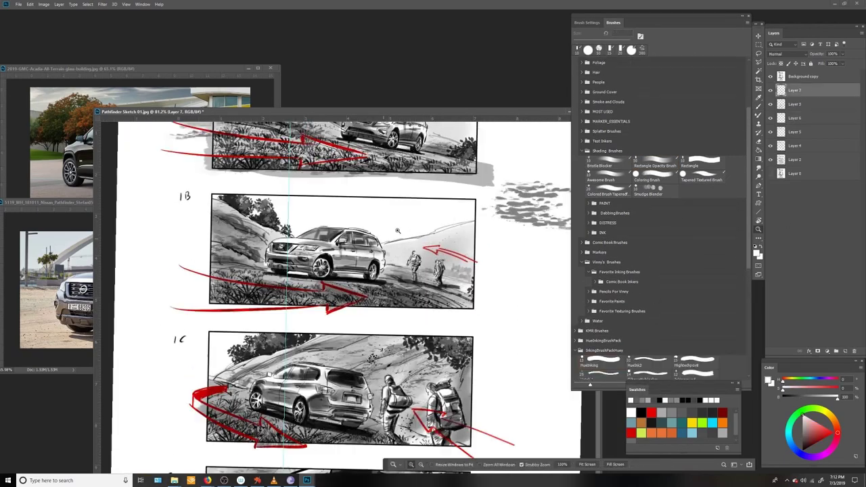
key("bracketleft")
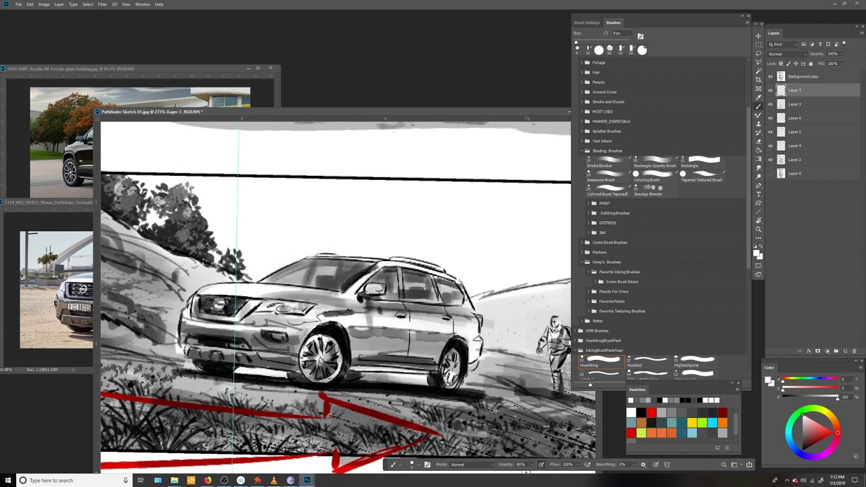
key("bracketleft")
key("0")
key("ctrl+shift+alt+n")
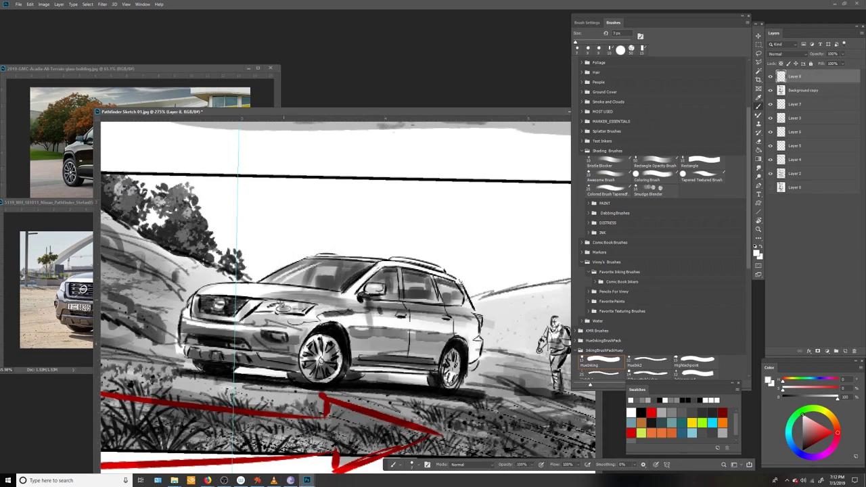
- Undo the trial brush mark and add white highlights to the car in frame 1B with the HueInk2 brush at 8 px
left_click(588, 374)
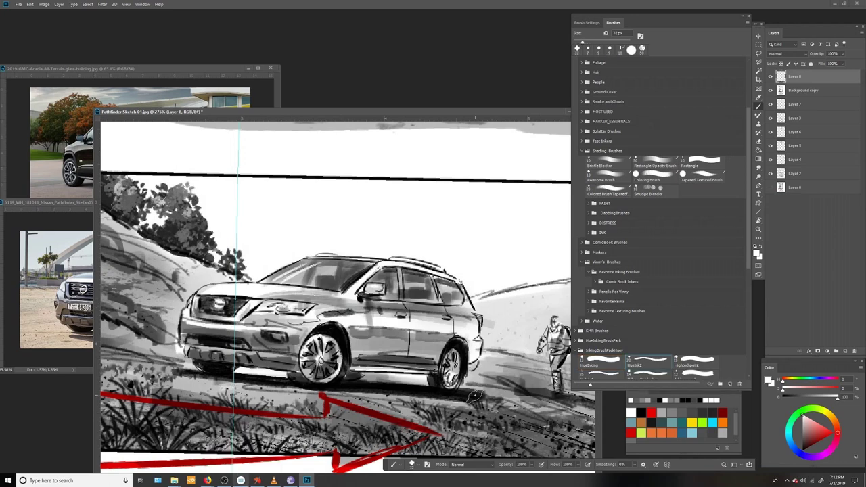
left_click(510, 406)
key("ctrl+z")
left_click(646, 358)
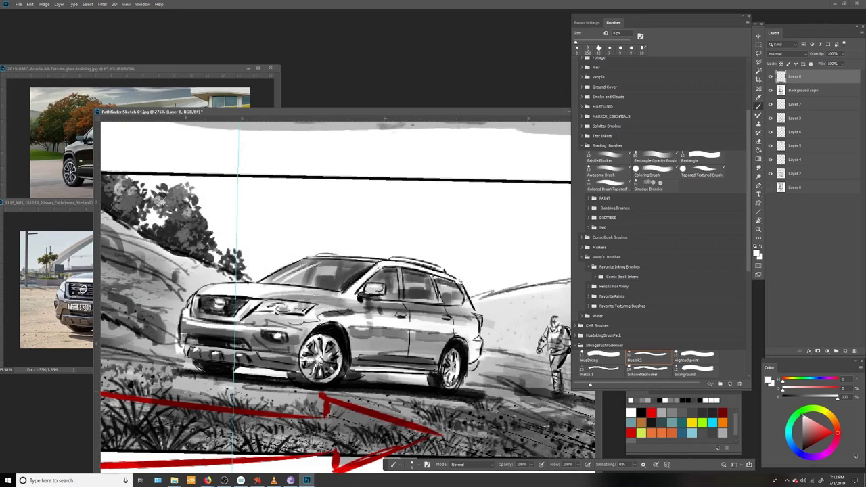
- Add white highlights to the front bumper and body of the car in frame 1A with the HueInk2 brush at 6 px
key("h")
left_click_drag(450, 359, 325, 358)
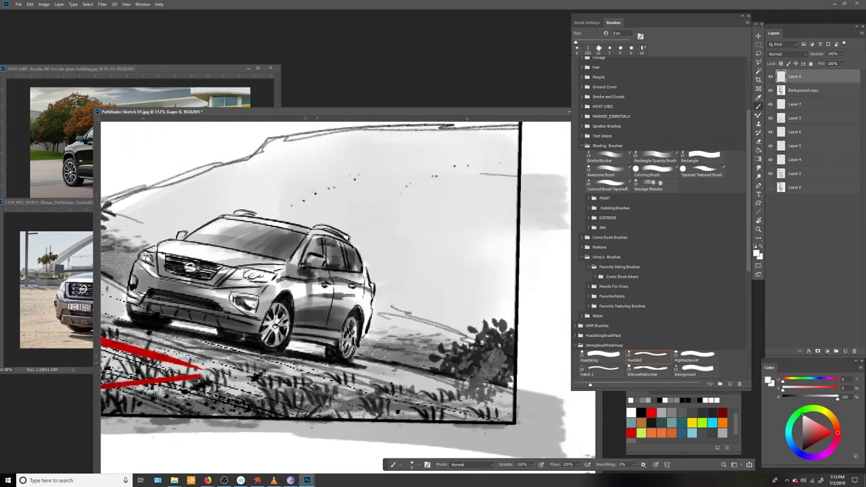
key("bracketright")
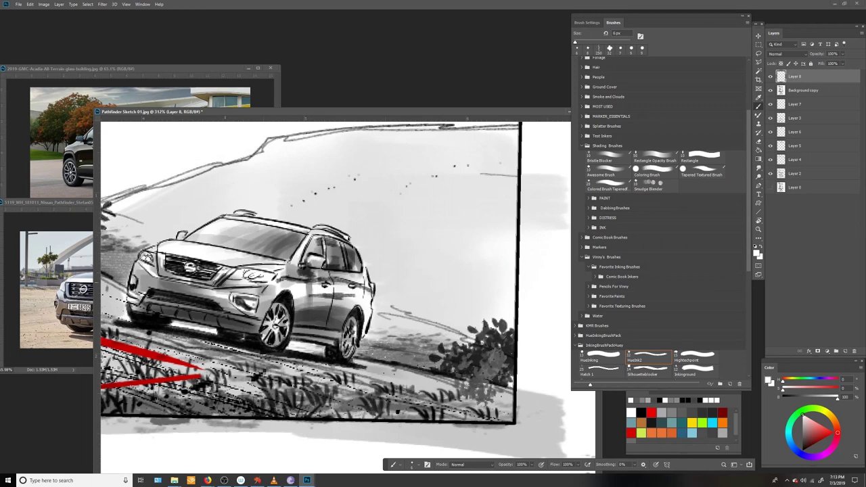
left_click_drag(160, 291, 209, 280)
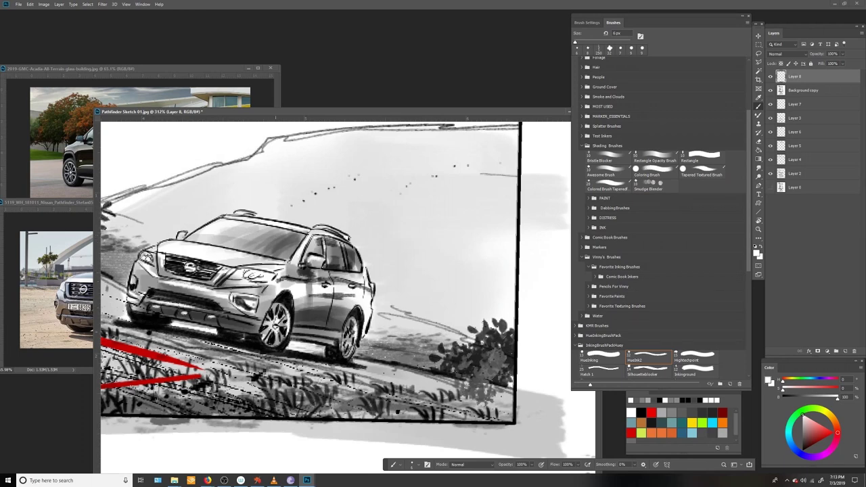
- Add white highlights to the cars and hikers in frames 1C and 2A with the 6 px HueInk2 brush
key("h")
left_click_drag(345, 284, 338, 379)
key("r")
left_click_drag(379, 338, 318, 313)
key("b")
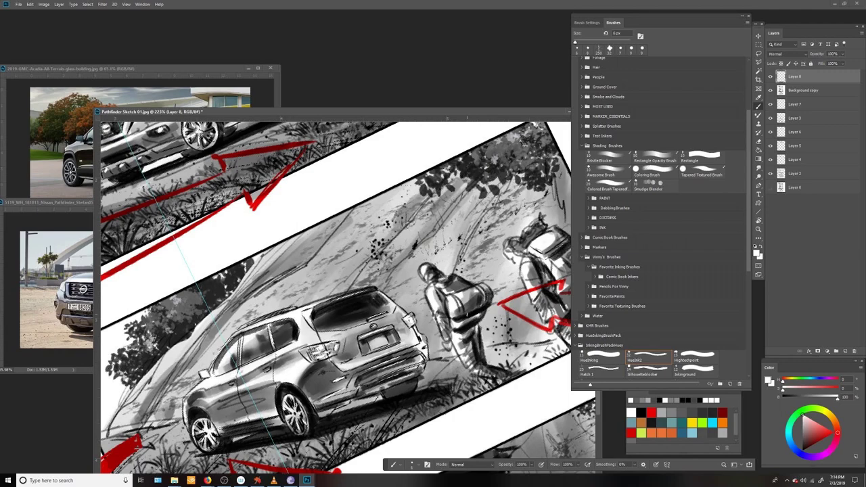
scroll(347, 301, "down", 3)
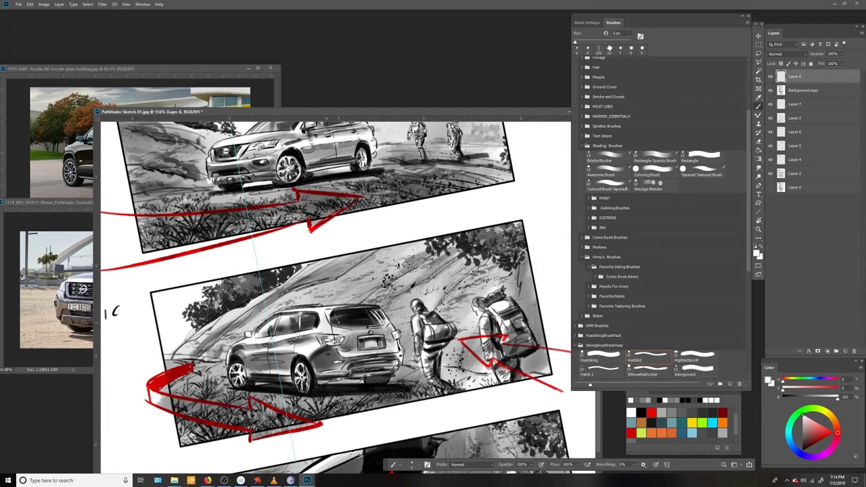
scroll(337, 291, "down", 5)
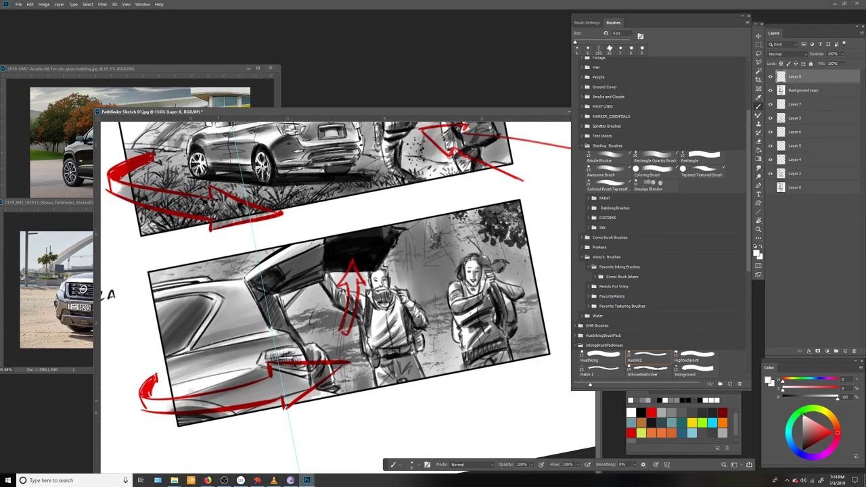
scroll(347, 298, "down", 5)
- On a new top layer, redraw the motion arrows over the four frames in red with the Basic Thin Inker brush at 9 px
key("z")
key("ctrl+shift+alt+n")
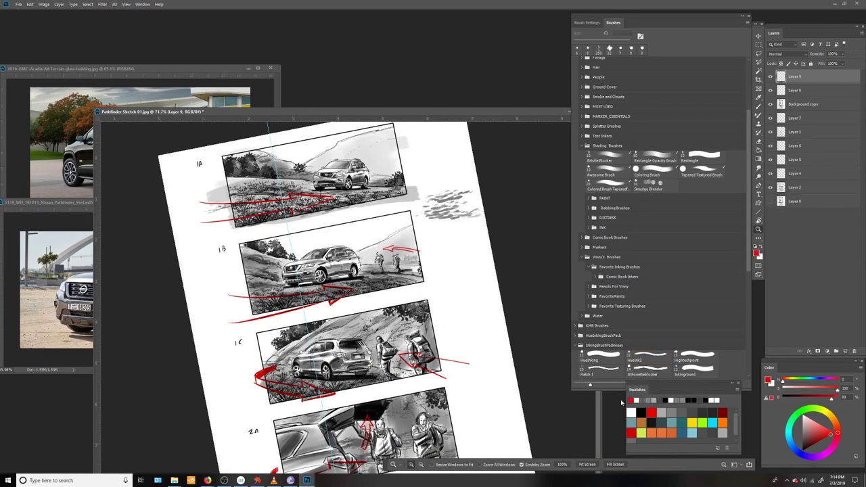
left_click(587, 257)
left_click(587, 237)
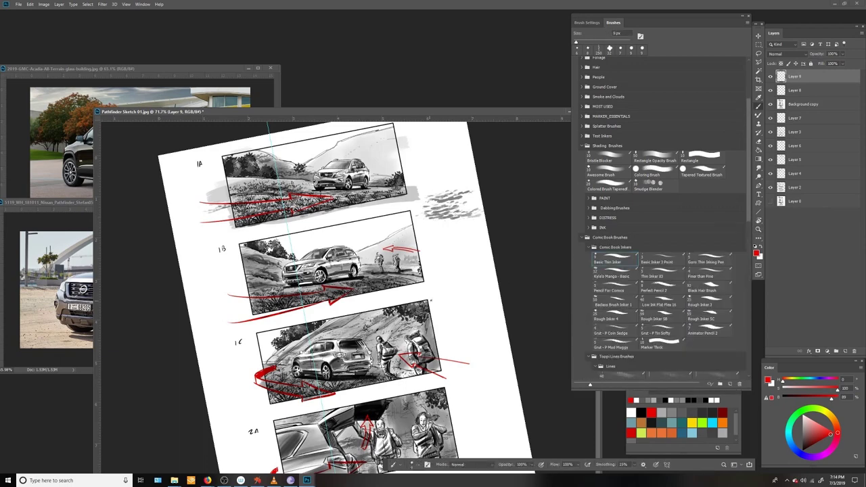
key("ctrl+plus")
scroll(361, 295, "up", 3)
key("b")
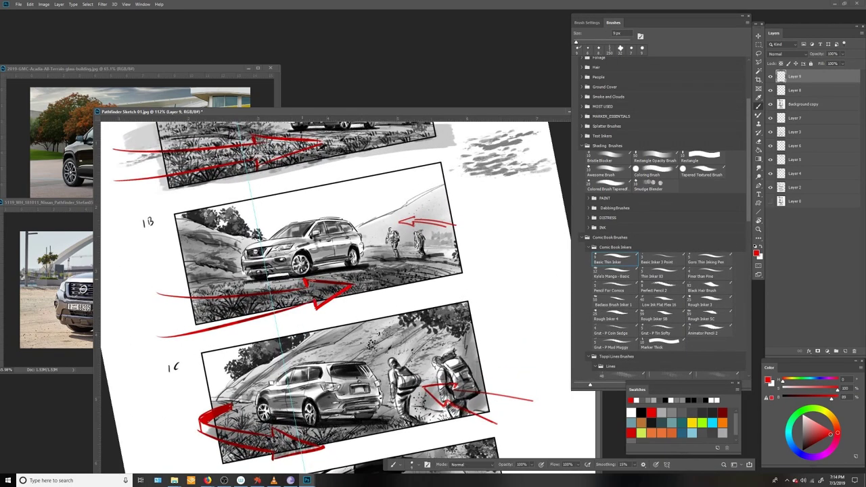
mouse_move(115, 333)
left_mouse_down()
mouse_move(135, 392)
mouse_move(187, 466)
left_mouse_up()
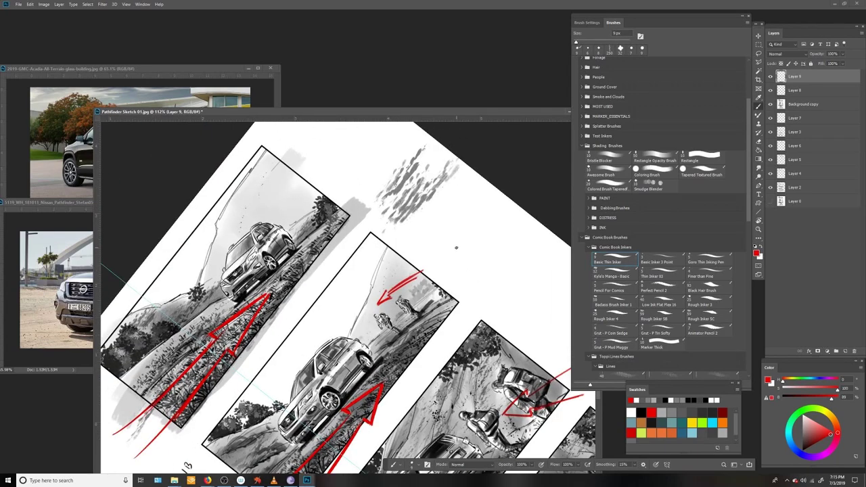
left_click_drag(456, 248, 436, 41)
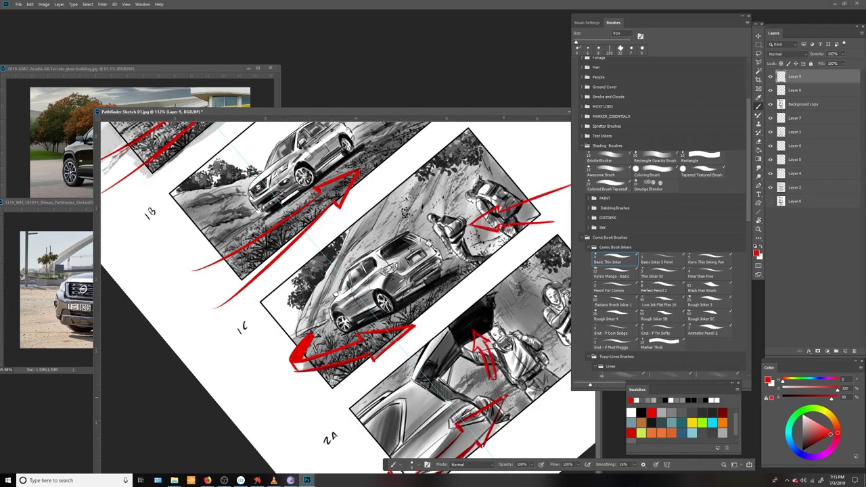
left_click_drag(464, 439, 469, 376)
- Select the area outside all four frames with the Magic Wand and clear the spilled gray tone and texture from Layers 4 and 2
key("Escape")
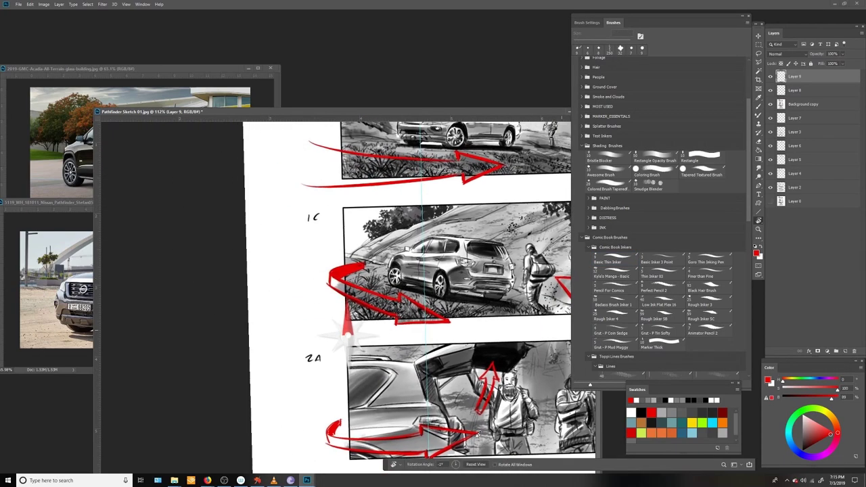
key("ctrl+0")
left_click_drag(478, 91, 462, 39)
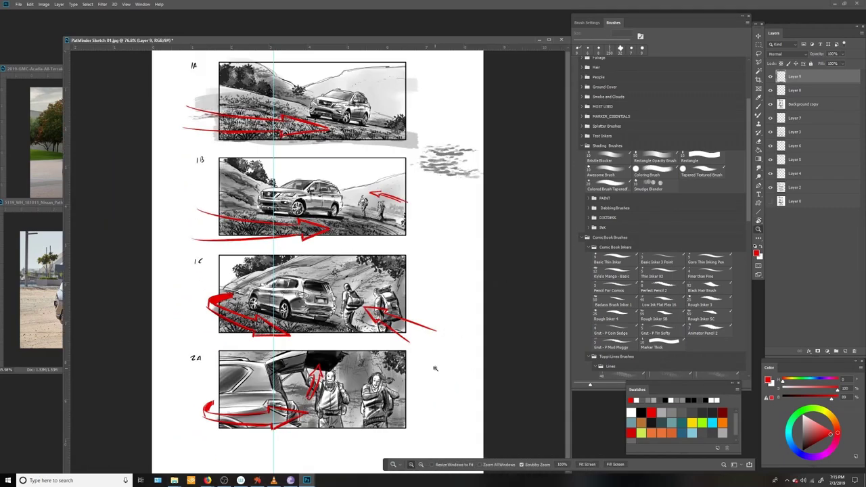
left_click(817, 107)
key("w")
left_click(478, 350)
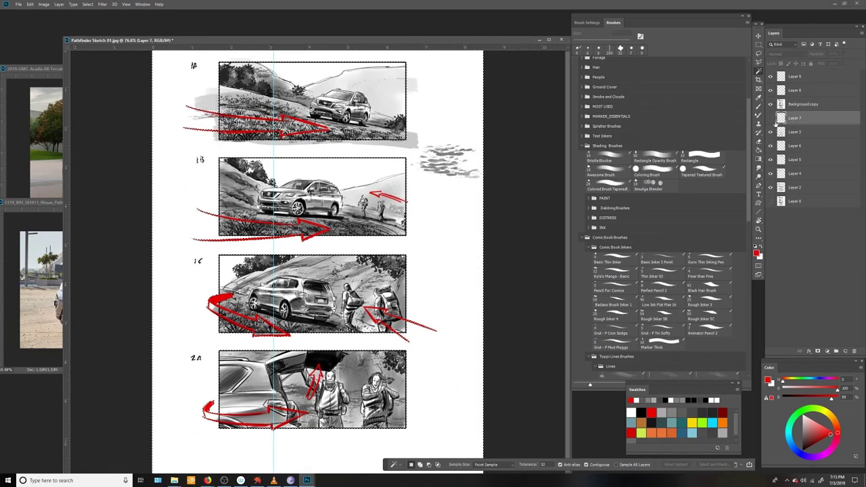
left_click(810, 177)
left_click(797, 188)
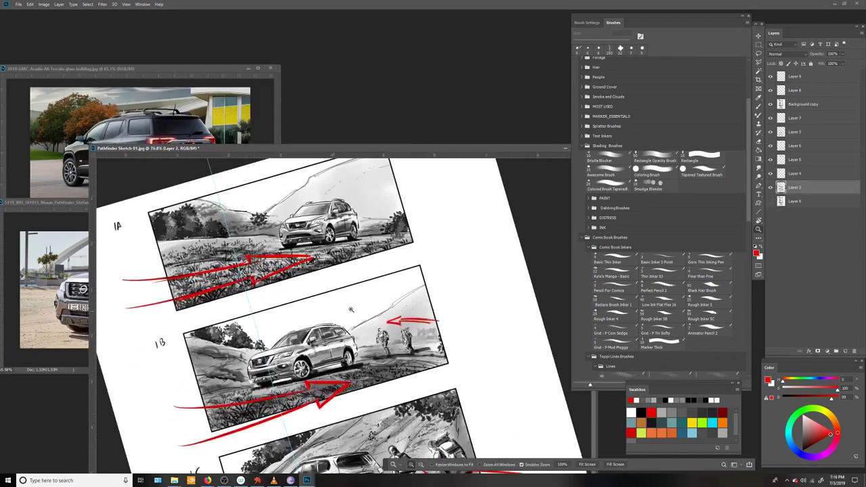
- On Layer 7, add white charcoal texture to the ground of frame 1A with a textured Wootha Charcoal brush
left_click_drag(114, 180, 176, 180)
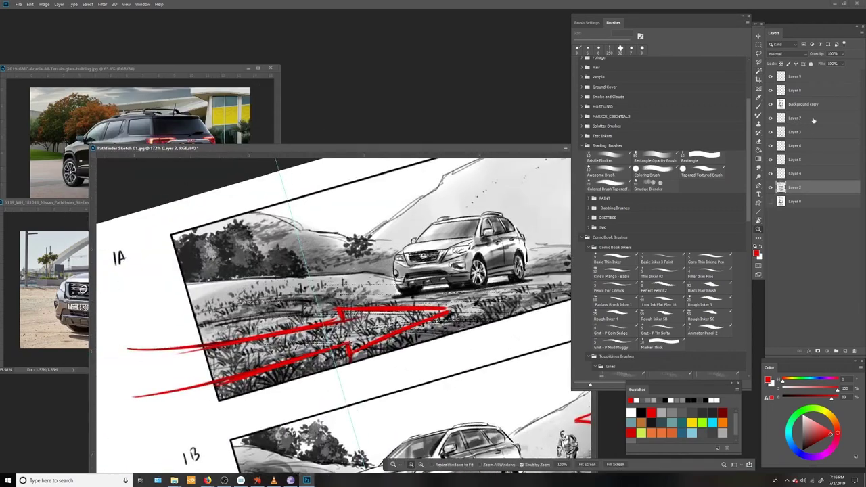
left_click(795, 118)
scroll(676, 271, "down", 5)
scroll(734, 278, "down", 3)
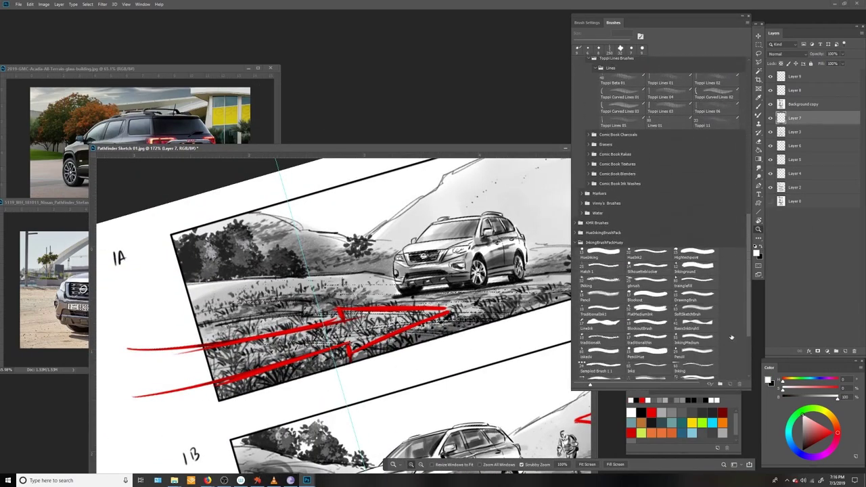
key("b")
left_click(609, 345)
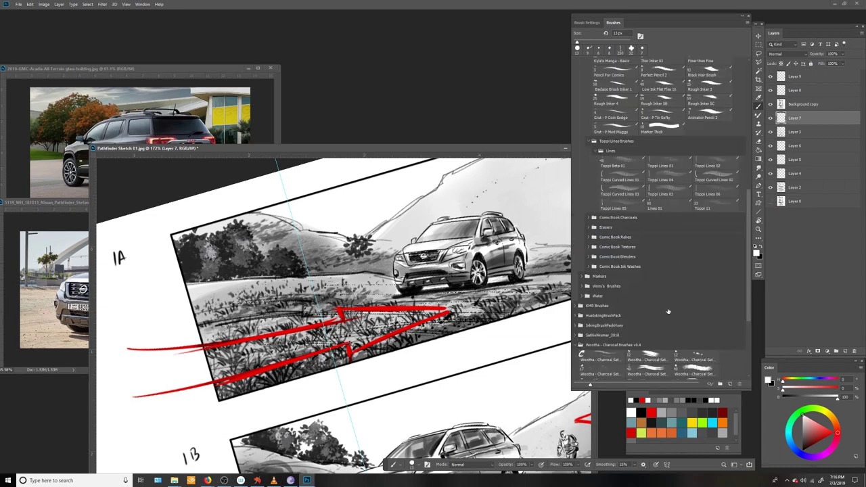
scroll(649, 304, "down", 3)
left_click(695, 257)
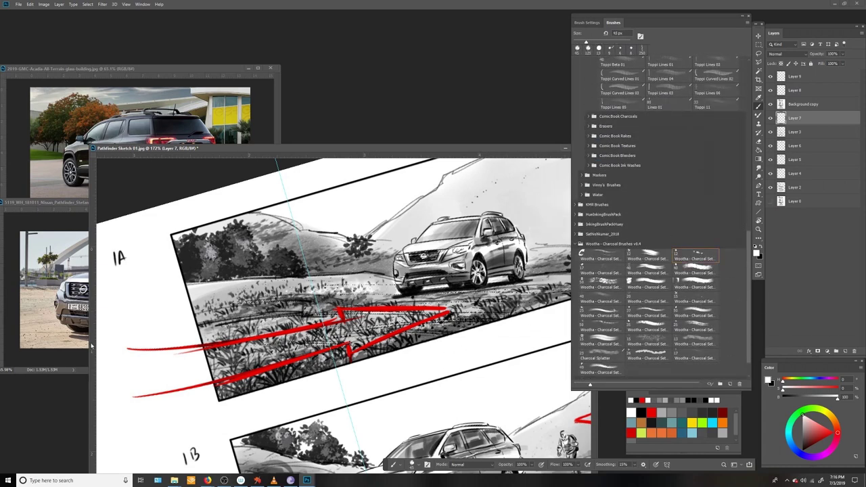
left_click(647, 343)
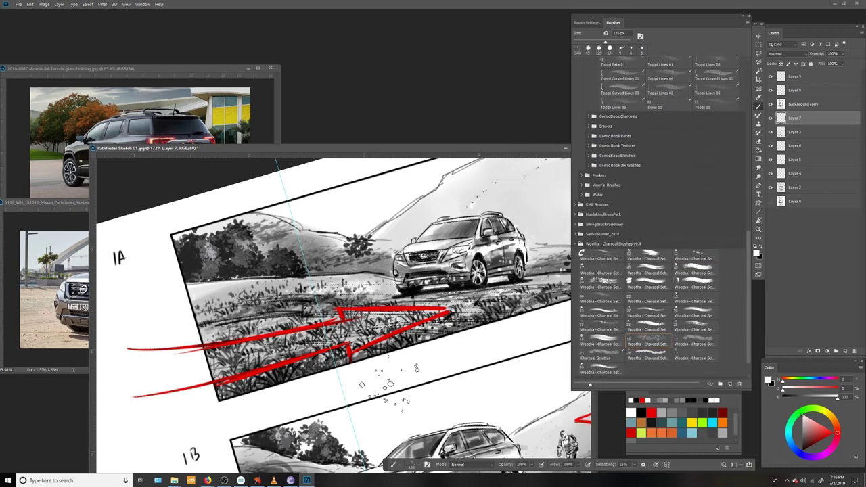
key("alt+]")
left_click_drag(268, 381, 332, 364)
- Lasso the hillside beside the car in frame 1B and texture it in white on Layer 8 with the charcoal brush at 20 px
key("l")
mouse_move(293, 392)
left_mouse_down()
mouse_move(247, 395)
mouse_move(332, 416)
mouse_move(260, 437)
left_mouse_up()
key("b")
left_click(811, 92)
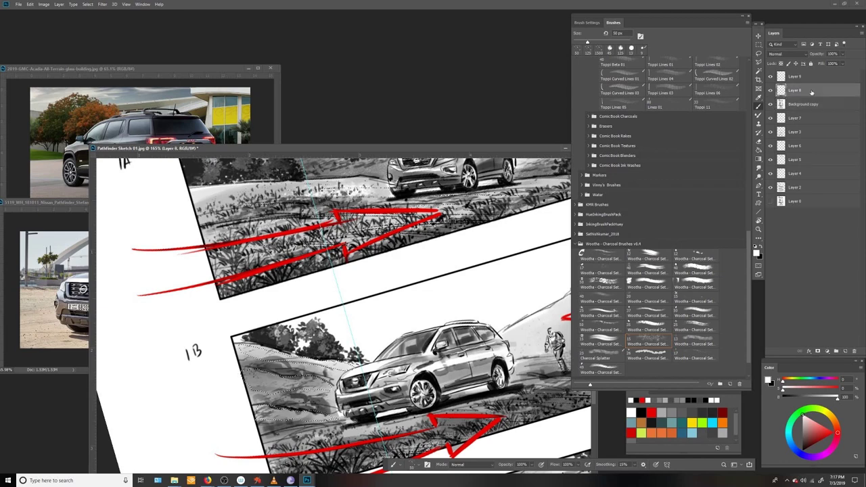
key("bracketleft")
key("bracketleft")
key("bracketleft")
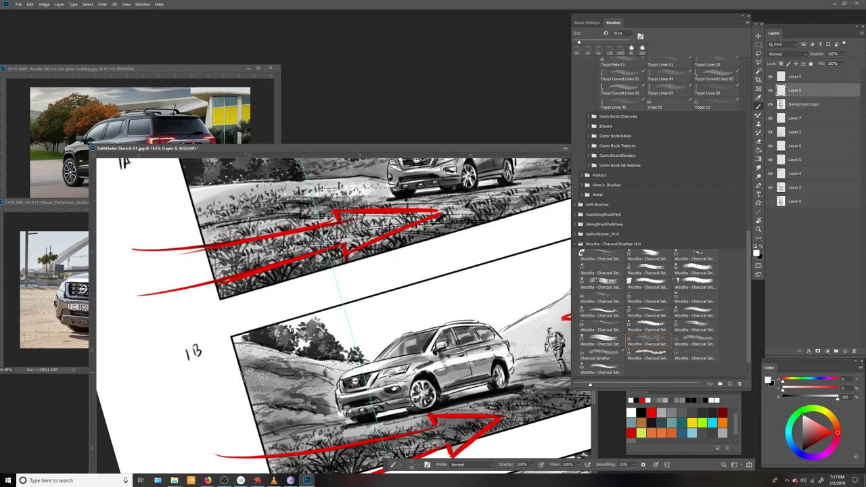
mouse_move(311, 412)
left_mouse_down()
mouse_move(243, 345)
mouse_move(214, 335)
left_mouse_up()
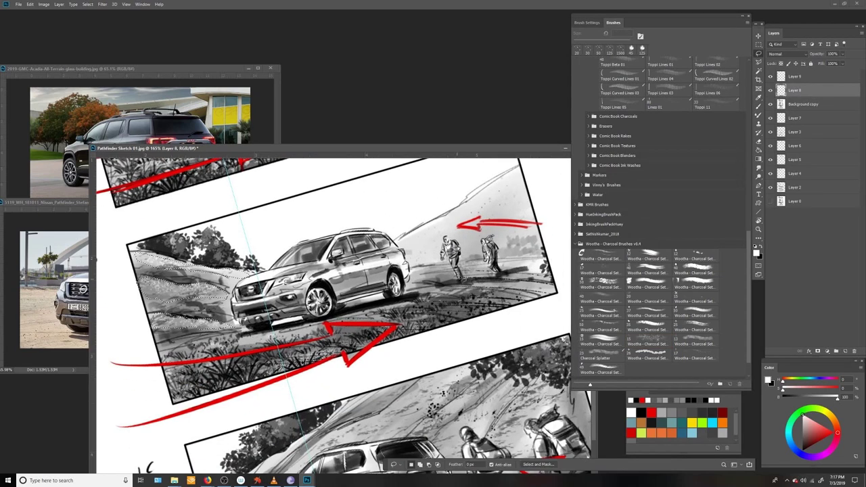
- Lasso the hillside behind the car in frame 1C and add white charcoal texture inside the selection
key("l")
scroll(401, 338, "down", 3)
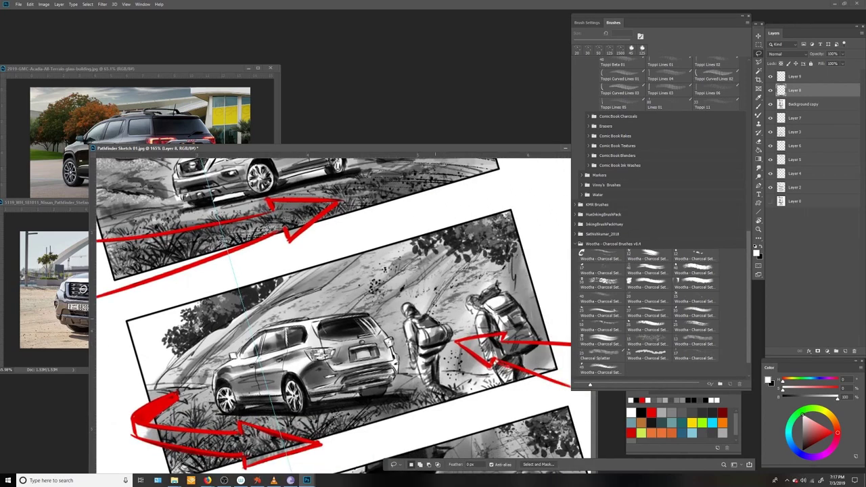
mouse_move(447, 272)
left_mouse_down()
mouse_move(378, 330)
mouse_move(425, 270)
mouse_move(399, 298)
mouse_move(318, 291)
mouse_move(369, 249)
left_mouse_up()
key("b")
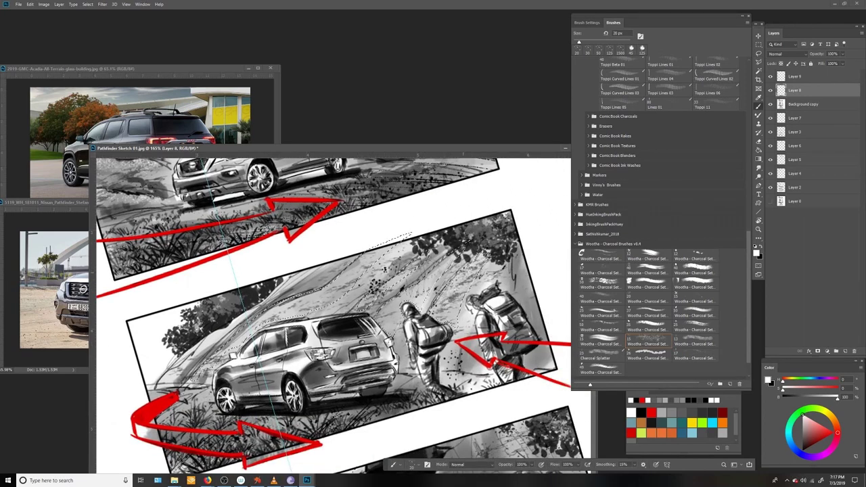
- On a new top layer, spatter white specks over the frames with the Toothbrush 1 brush at 90 px
key("alt+bracketright")
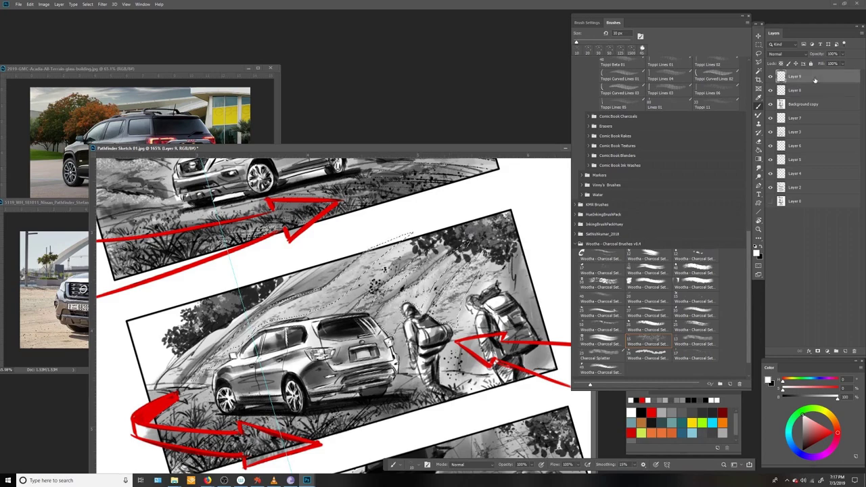
scroll(740, 225, "down", 15)
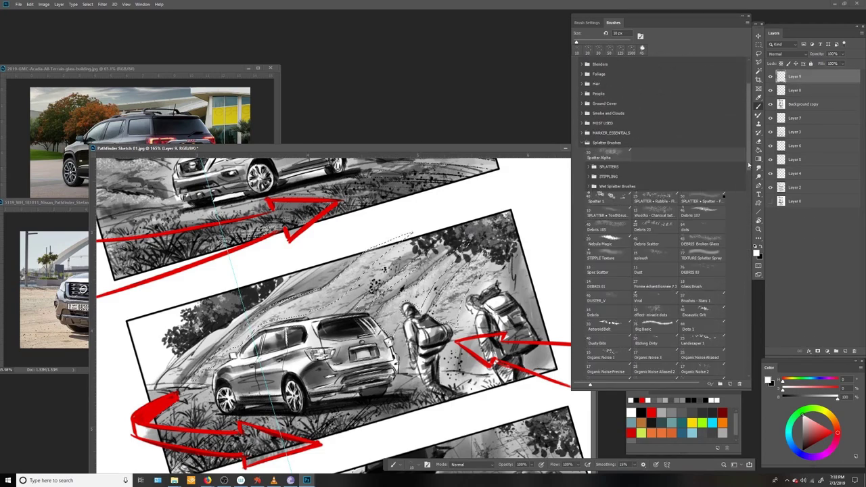
scroll(741, 224, "up", 2)
left_click(654, 271)
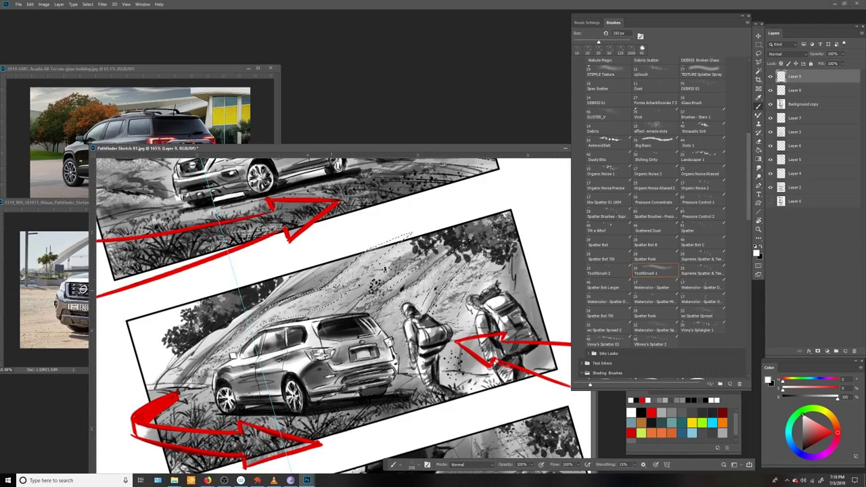
key("ctrl+shift+alt+n")
key("r")
left_click_drag(406, 304, 352, 257)
scroll(477, 379, "down", 2)
key("b")
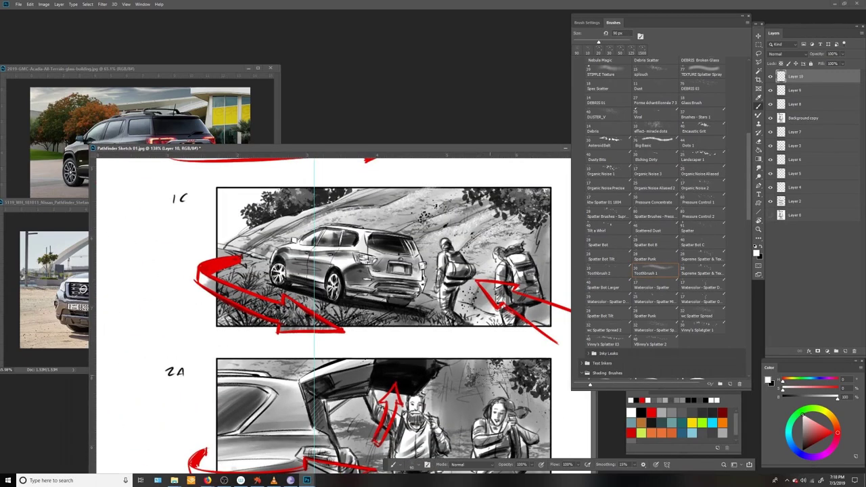
scroll(297, 350, "down", 1)
scroll(296, 350, "up", 3)
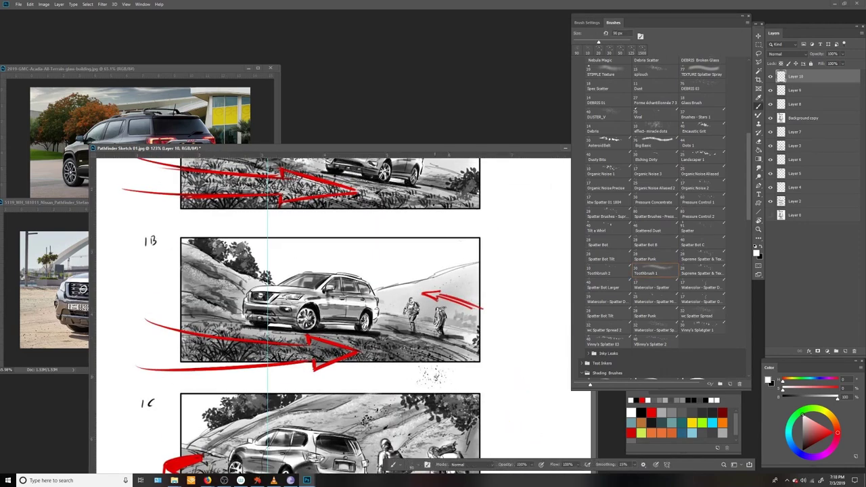
scroll(412, 352, "up", 2)
- Flatten and save the finished Pathfinder Sketch 01 page and close it
key("z")
scroll(441, 352, "down", 3)
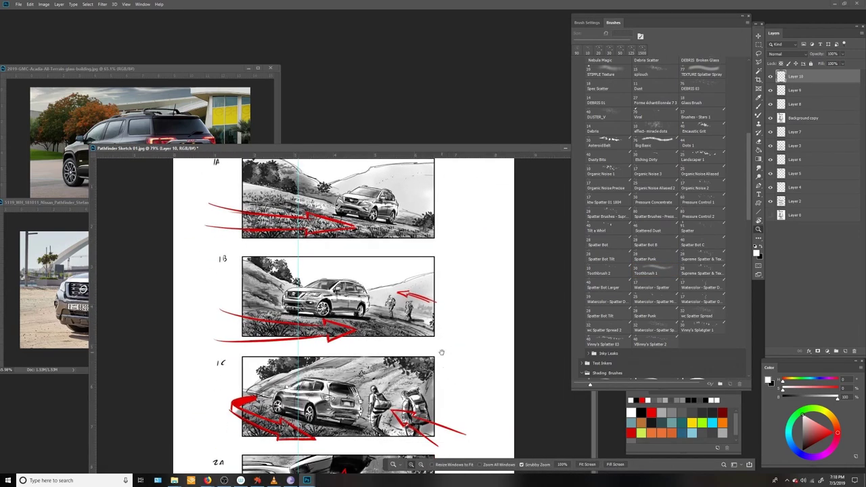
left_click_drag(481, 155, 455, 72)
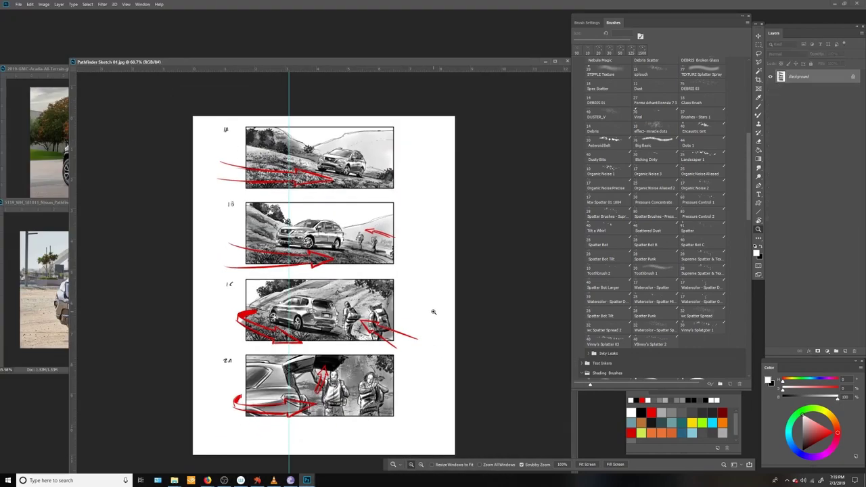
left_click(566, 61)
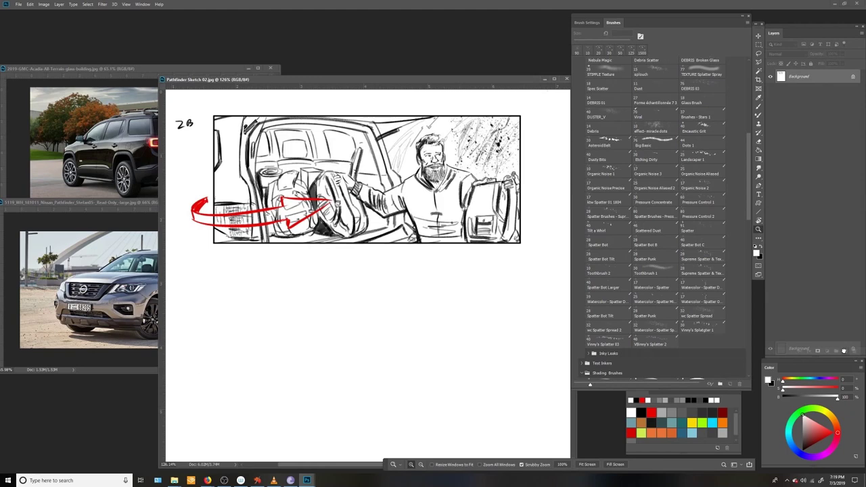
- In Pathfinder Sketch 02.jpg, set a duplicate of the background to Multiply and add a new layer beneath it
left_click(785, 53)
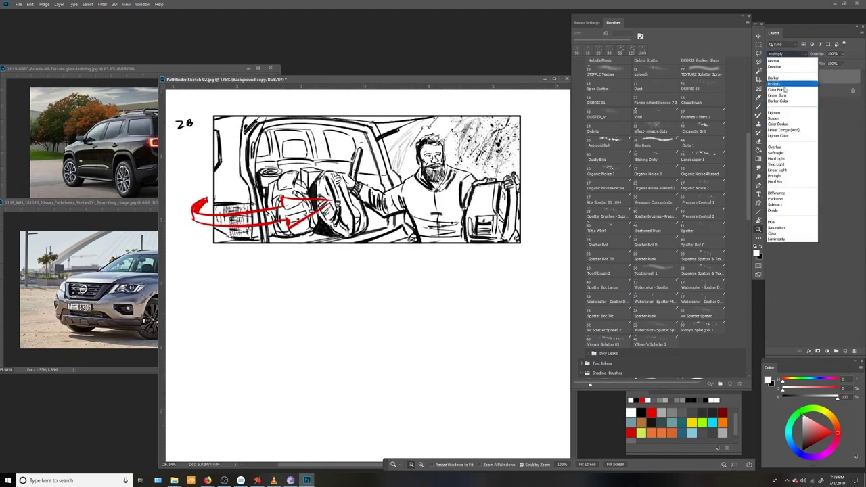
left_click(778, 83)
key("ctrl+shift+alt+n")
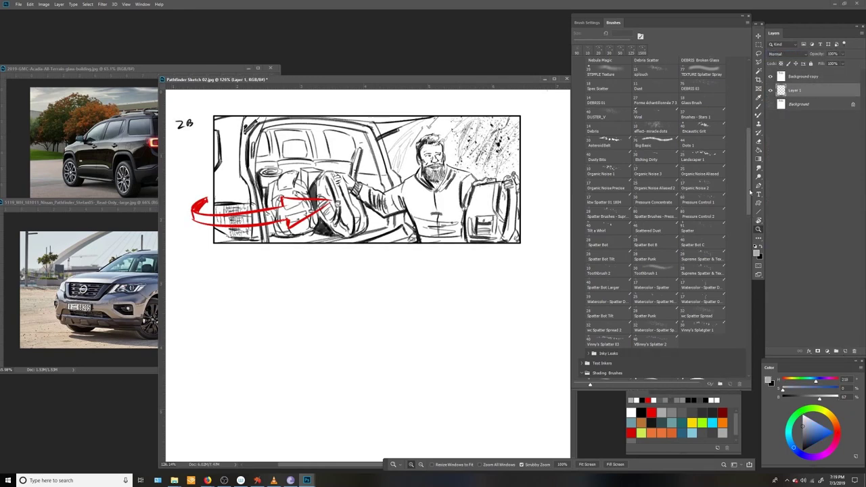
- Shade the background behind the man in frame 2B in light gray with the Bristle Blocker brush and smudge the tone
key("b")
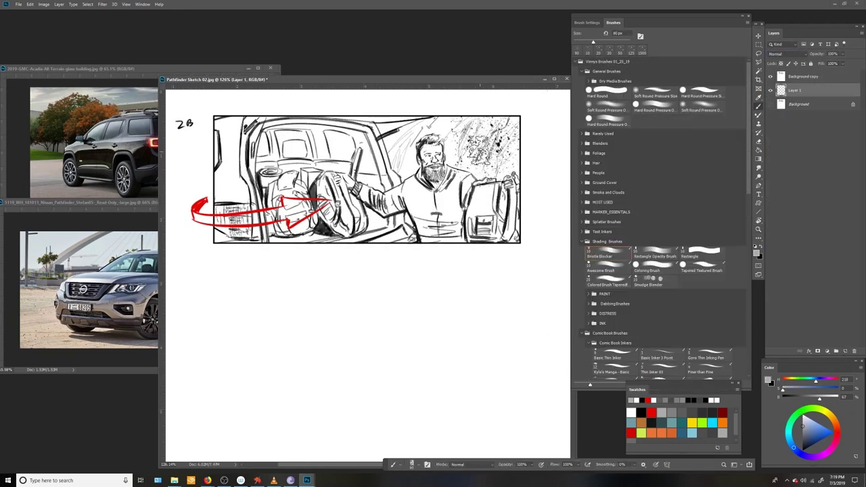
left_click_drag(487, 115, 467, 142)
left_click_drag(447, 108, 393, 135)
left_click(648, 282)
left_click_drag(484, 79, 431, 96)
left_click_drag(379, 97, 390, 79)
key("b")
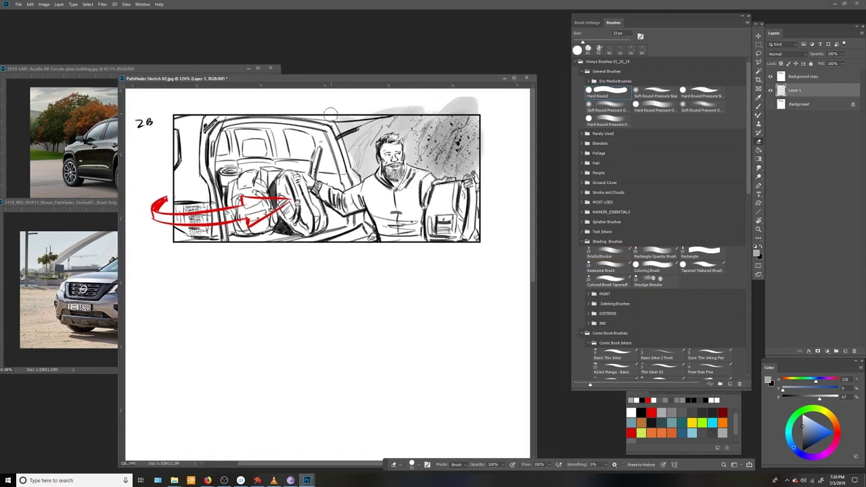
- Shade the man's jacket and the backpack he holds in light gray with the Rectangle Opacity Brush
key("b")
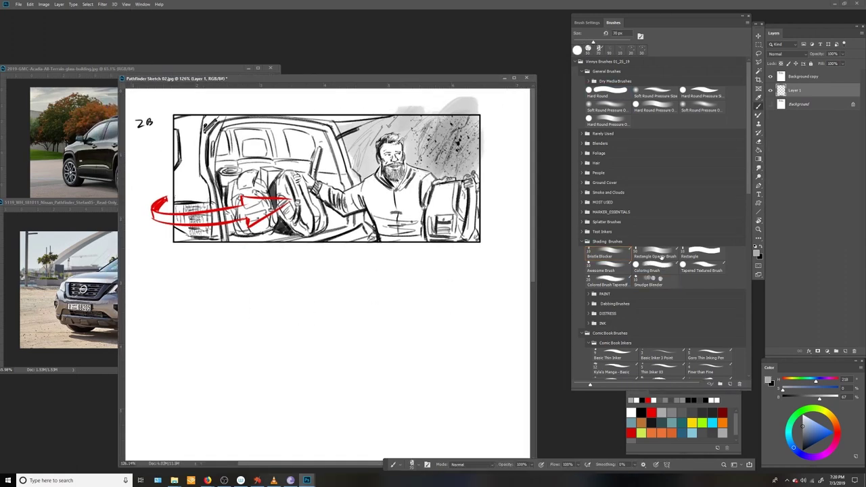
mouse_move(384, 145)
left_mouse_down()
mouse_move(384, 157)
mouse_move(426, 190)
mouse_move(454, 197)
mouse_move(440, 244)
left_mouse_up()
key("bracketright")
left_click_drag(453, 203, 429, 230)
mouse_move(410, 186)
left_mouse_down()
mouse_move(379, 203)
mouse_move(400, 193)
mouse_move(392, 213)
mouse_move(372, 224)
mouse_move(420, 243)
left_mouse_up()
key("bracketright")
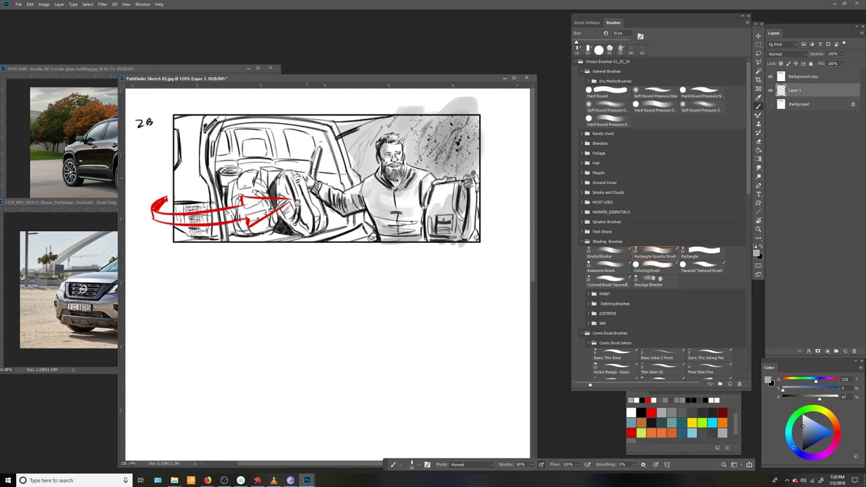
- Shade the backpacks standing in the open trunk of frame 2B with small light gray strokes at 15 px
mouse_move(297, 174)
left_mouse_down()
mouse_move(301, 203)
mouse_move(290, 216)
left_mouse_up()
left_click_drag(281, 177, 298, 214)
mouse_move(298, 196)
left_mouse_down()
mouse_move(307, 229)
mouse_move(318, 229)
left_mouse_up()
left_click_drag(278, 201, 302, 237)
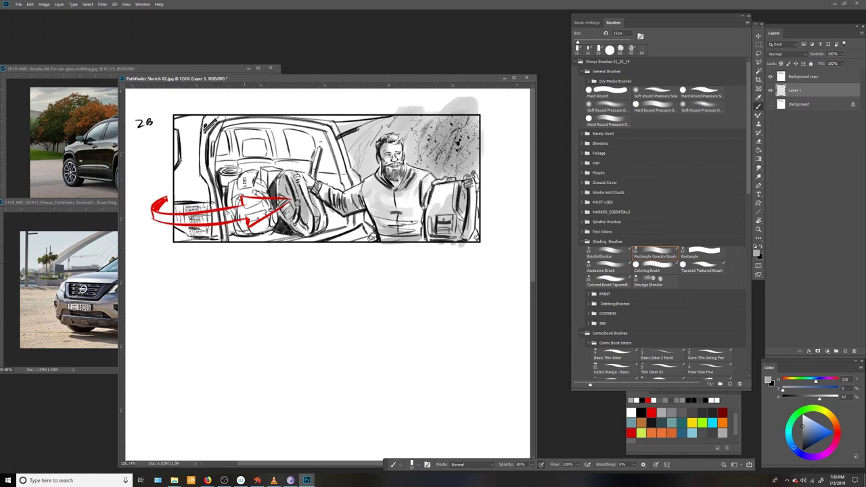
left_click_drag(227, 163, 225, 206)
mouse_move(238, 172)
left_mouse_down()
mouse_move(268, 196)
mouse_move(280, 177)
left_mouse_up()
- Fill the trunk interior, rear seats and door opening of frame 2B with light gray tone at 30 px
key("bracketright")
left_click_drag(229, 129, 231, 169)
mouse_move(218, 126)
left_mouse_down()
mouse_move(237, 166)
mouse_move(310, 143)
left_mouse_up()
mouse_move(241, 132)
left_mouse_down()
mouse_move(324, 156)
mouse_move(326, 167)
left_mouse_up()
left_click_drag(312, 133, 335, 189)
left_click_drag(288, 164, 313, 178)
left_click_drag(324, 138, 344, 199)
left_click_drag(328, 207, 337, 228)
left_click_drag(237, 190, 261, 237)
left_click_drag(242, 242, 346, 251)
- Shade the car's side panel beside the trunk in light gray and soften the tones with the Smudge Blender at 50 px
mouse_move(167, 122)
left_mouse_down()
mouse_move(187, 124)
mouse_move(198, 147)
left_mouse_up()
mouse_move(173, 135)
left_mouse_down()
mouse_move(178, 178)
mouse_move(203, 211)
left_mouse_up()
left_click_drag(183, 203, 191, 230)
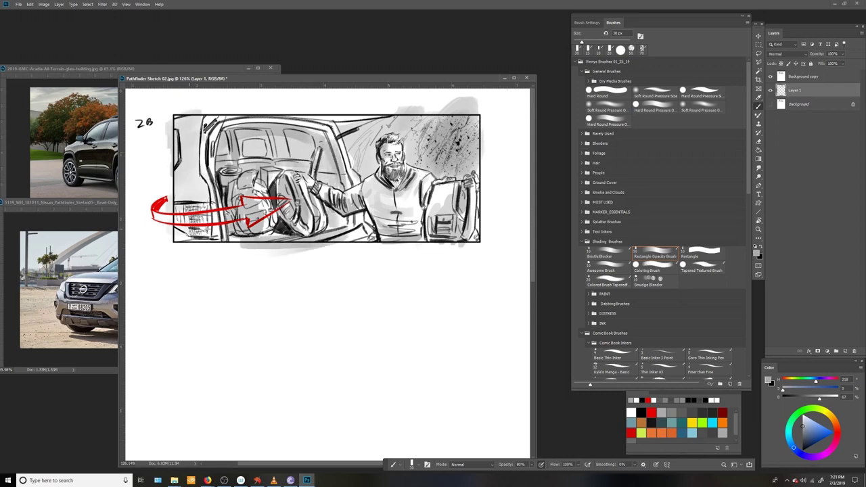
key("r")
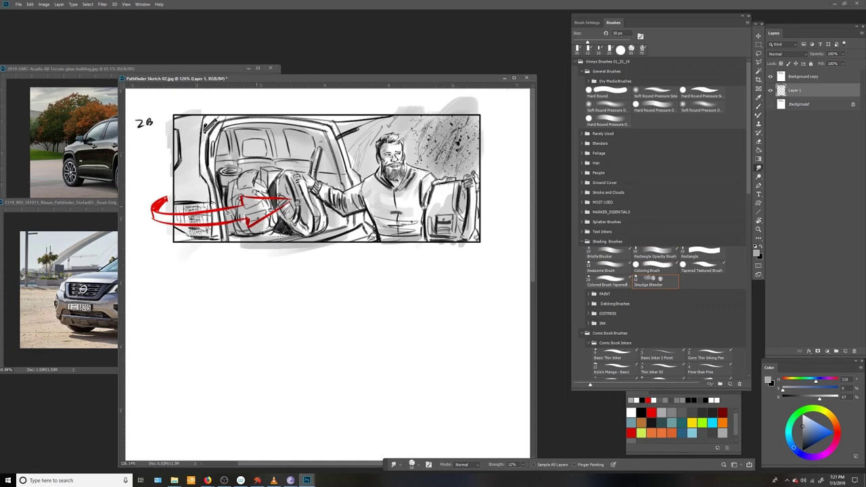
left_click_drag(315, 224, 338, 177)
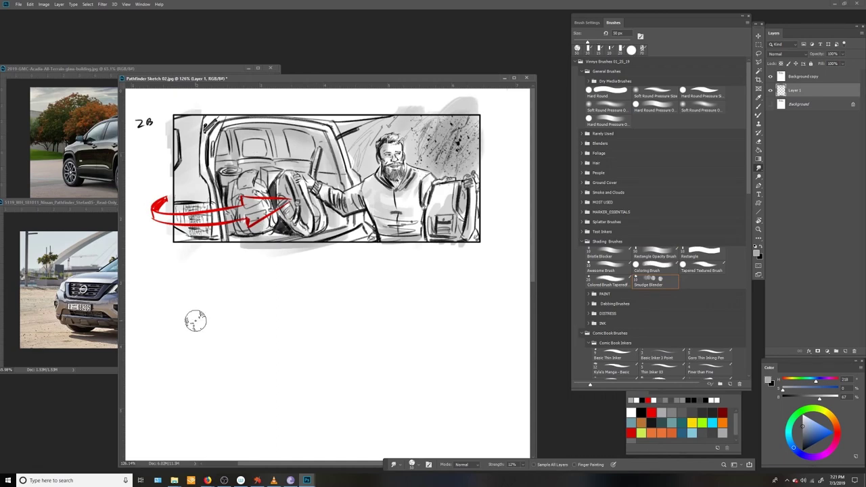
- On a new Multiply layer, darken the man's backpack, hair and backdrop in mid gray with the Coloring Brush at 15 px
key("b")
key("ctrl+shift+alt+n")
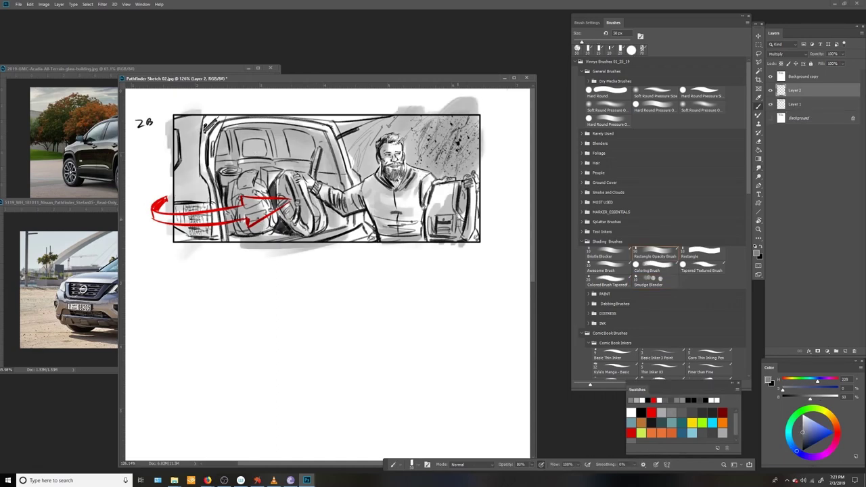
left_click(646, 264)
mouse_move(464, 184)
left_mouse_down()
mouse_move(457, 244)
mouse_move(429, 223)
left_mouse_up()
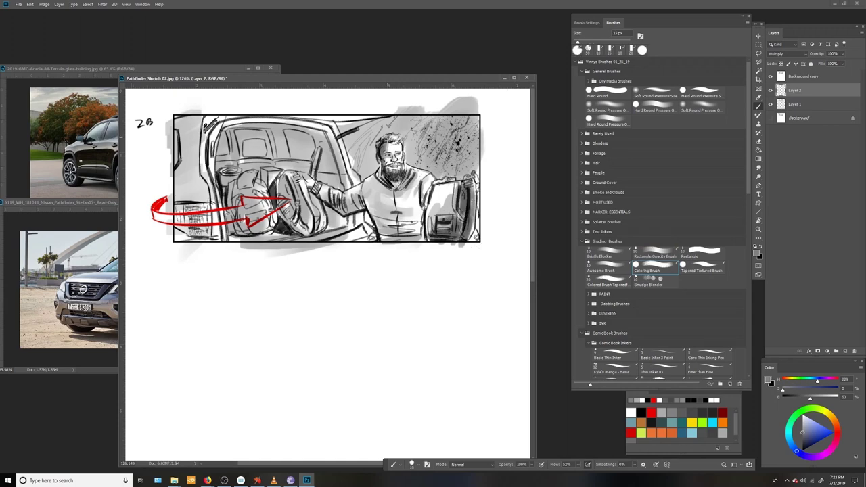
mouse_move(409, 160)
left_mouse_down()
mouse_move(446, 135)
mouse_move(419, 169)
mouse_move(426, 115)
mouse_move(383, 129)
left_mouse_up()
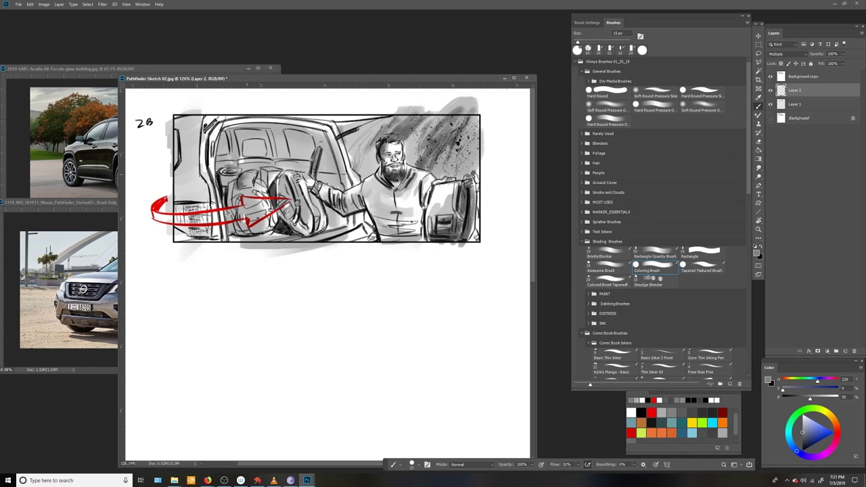
- Darken the frame around the trunk opening and the bumper edge in mid gray with the 15 px Coloring Brush
left_click_drag(214, 123, 218, 242)
left_click_drag(204, 115, 203, 167)
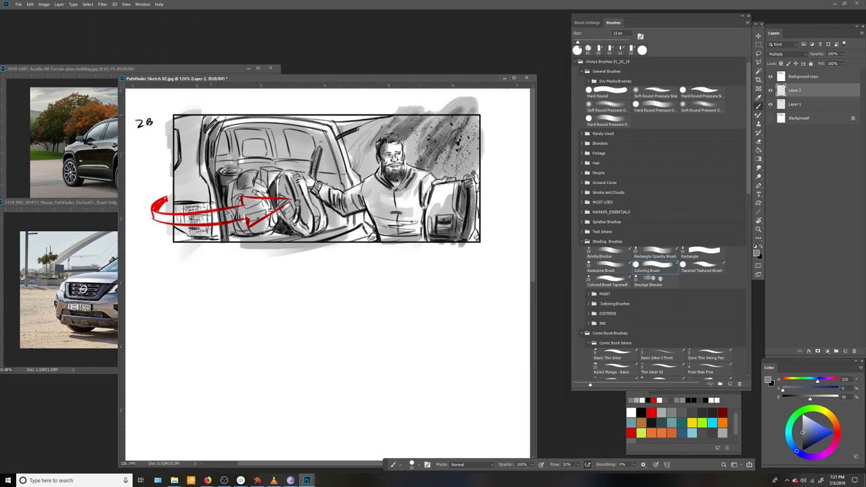
left_click_drag(202, 130, 204, 177)
left_click_drag(212, 173, 212, 259)
mouse_move(215, 111)
left_mouse_down()
mouse_move(202, 175)
mouse_move(215, 249)
mouse_move(304, 126)
mouse_move(330, 116)
left_mouse_up()
left_click_drag(218, 117, 376, 108)
left_click_drag(278, 134, 390, 113)
mouse_move(331, 123)
left_mouse_down()
mouse_move(346, 182)
mouse_move(349, 175)
left_mouse_up()
mouse_move(327, 132)
left_mouse_down()
mouse_move(357, 190)
mouse_move(361, 230)
mouse_move(265, 256)
left_mouse_up()
left_click_drag(352, 215, 370, 234)
left_click_drag(327, 244, 375, 229)
- Set the Smudge tool's strength to 18% with the Smudge Blender brush for blending the mid gray tones
key("r")
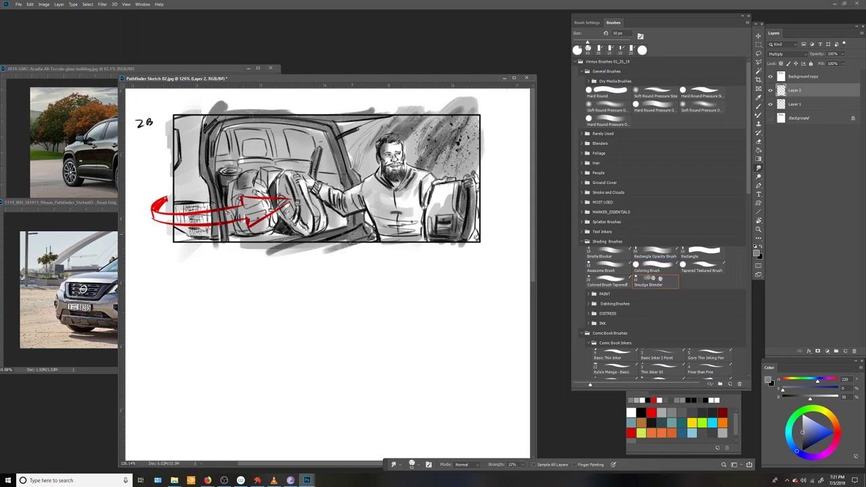
left_click(510, 464)
type("18")
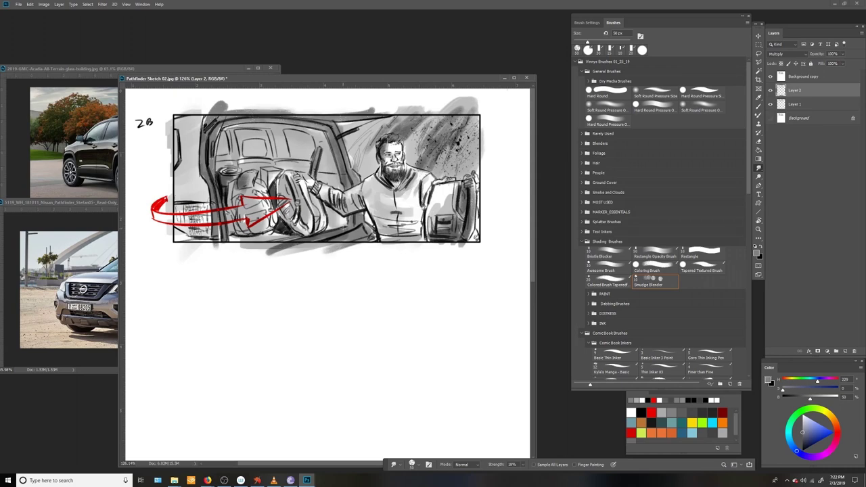
- Darken the car interior and the backpacks in mid gray with the Rectangle Opacity Brush and blend the tones with the Smudge Blender
left_click(671, 262)
left_click(676, 253)
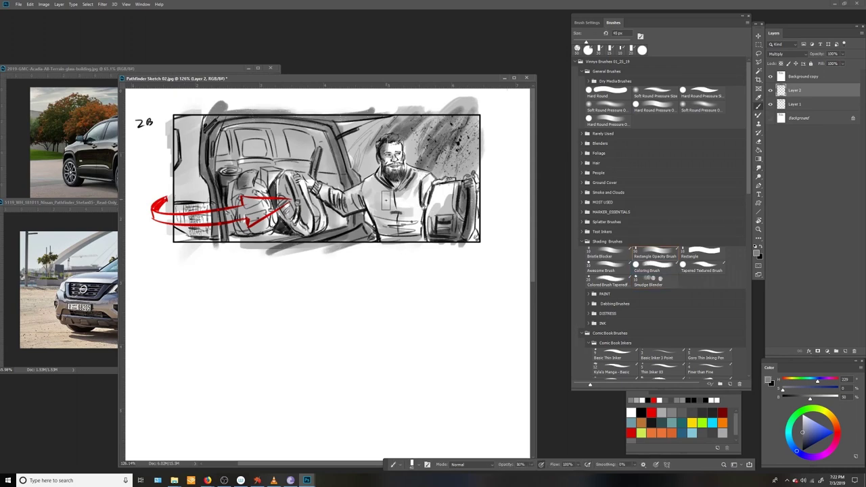
mouse_move(299, 115)
left_mouse_down()
mouse_move(284, 156)
mouse_move(231, 155)
mouse_move(254, 146)
mouse_move(277, 165)
mouse_move(250, 162)
mouse_move(192, 196)
mouse_move(186, 173)
mouse_move(189, 216)
left_mouse_up()
key("bracketleft")
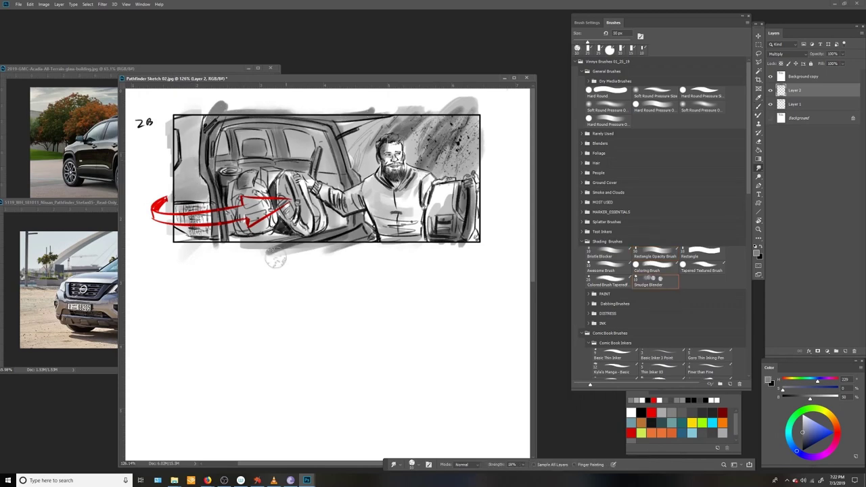
mouse_move(246, 190)
left_mouse_down()
mouse_move(234, 216)
mouse_move(254, 231)
mouse_move(267, 238)
mouse_move(285, 203)
mouse_move(308, 233)
mouse_move(330, 142)
mouse_move(332, 217)
mouse_move(421, 206)
left_mouse_up()
key("bracketleft")
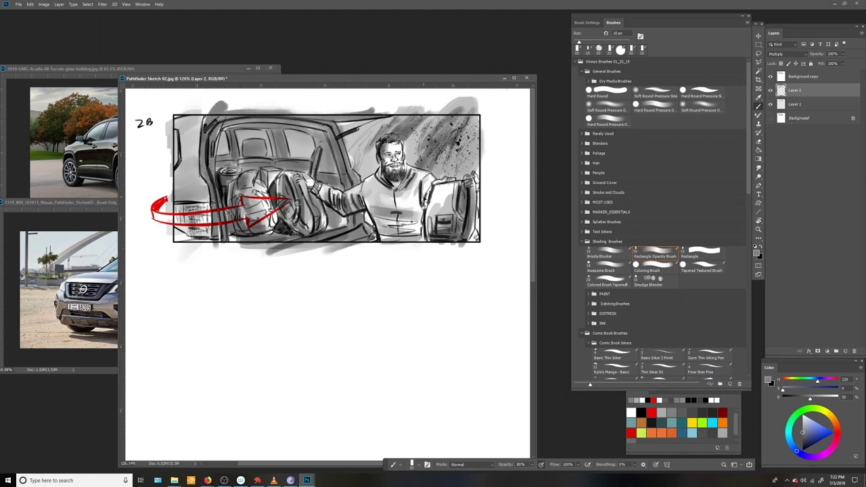
- Try out the InkingBrushPackHuey brushes, including LineInk, with gray test strokes in the blank area below the frame
scroll(740, 238, "down", 5)
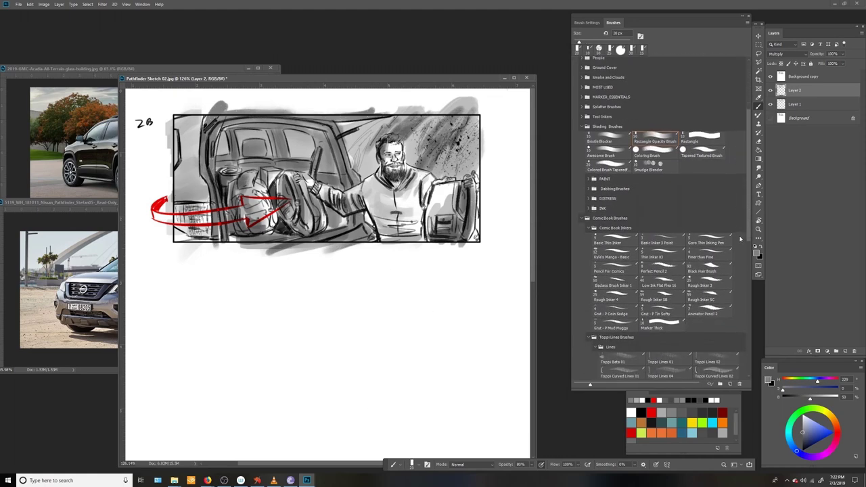
scroll(740, 238, "up", 5)
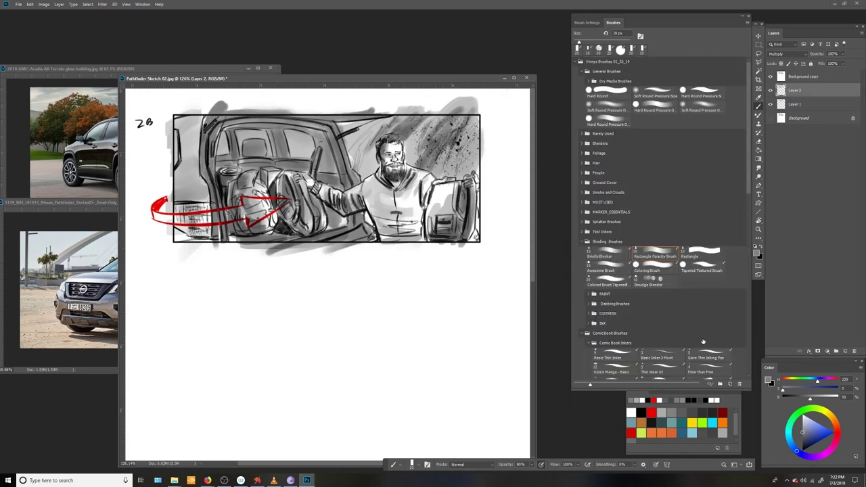
left_click_drag(745, 175, 740, 321)
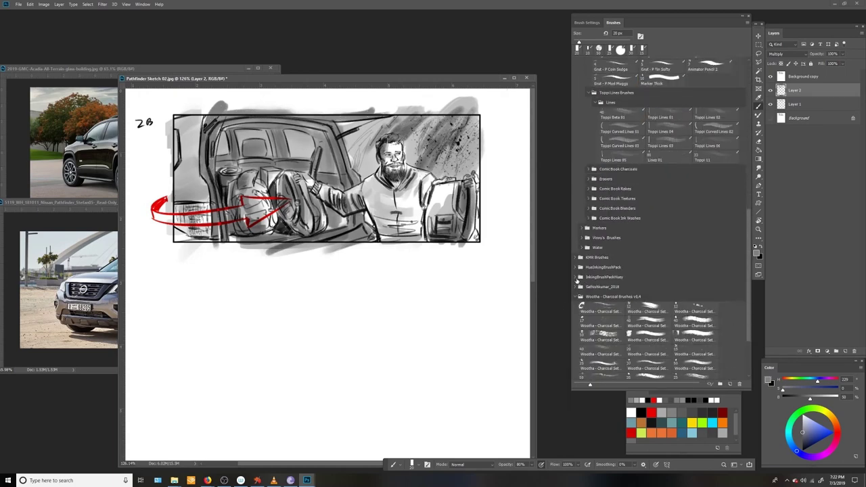
left_click(573, 278)
left_click(593, 361)
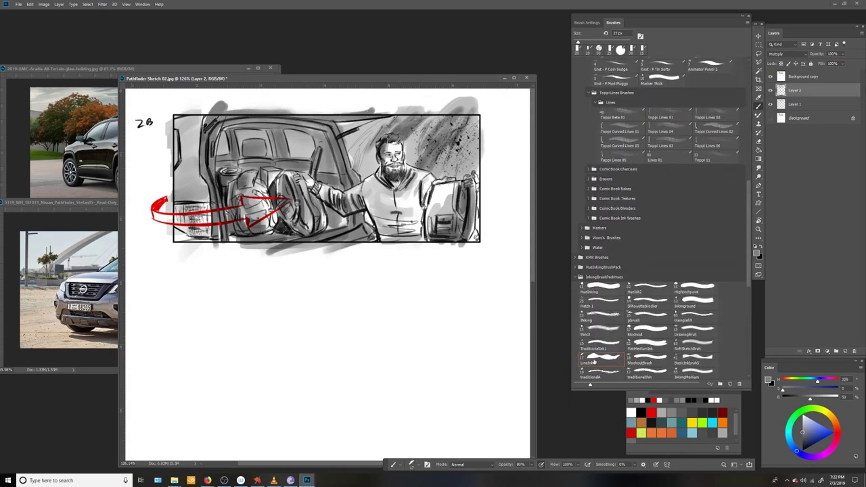
left_click_drag(434, 311, 377, 359)
left_click(650, 364)
left_click_drag(446, 323, 413, 396)
left_click_drag(500, 337, 466, 369)
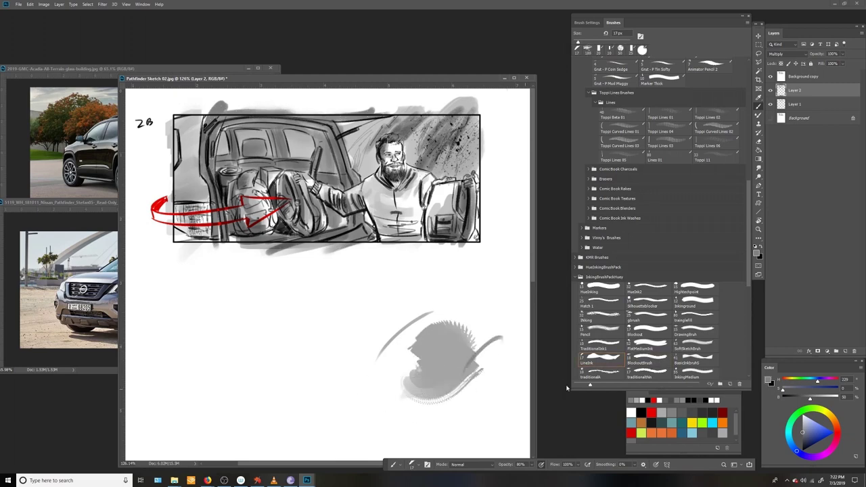
left_click_drag(454, 301, 365, 384)
- Shade the man's jacket and sleeve in mid gray with a smaller inking brush and soften the tones with the Smudge Blender at 50 px
key("bracketleft")
key("bracketleft")
key("bracketleft")
left_click_drag(373, 200, 406, 213)
mouse_move(378, 178)
left_mouse_down()
mouse_move(417, 219)
mouse_move(391, 226)
mouse_move(418, 240)
left_mouse_up()
left_click_drag(396, 236, 428, 246)
left_click_drag(429, 213, 432, 245)
mouse_move(339, 207)
left_mouse_down()
mouse_move(365, 214)
mouse_move(381, 173)
mouse_move(391, 183)
left_mouse_up()
left_click_drag(363, 185, 367, 200)
key("e")
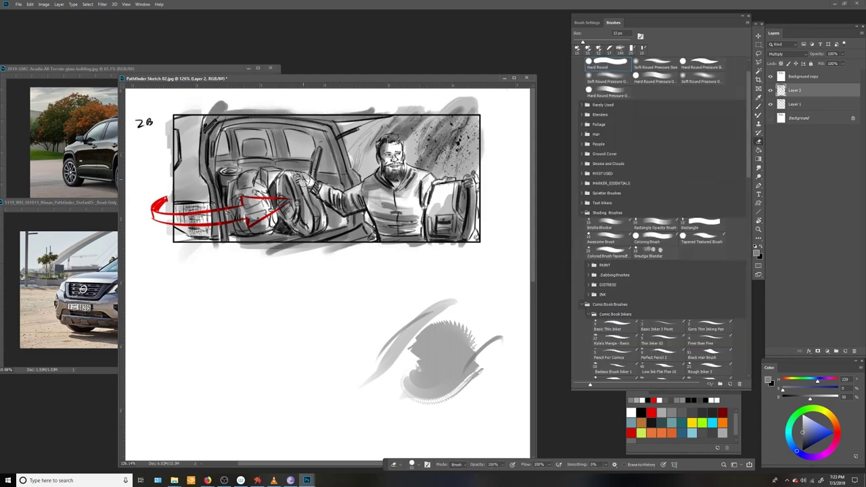
left_click(648, 252)
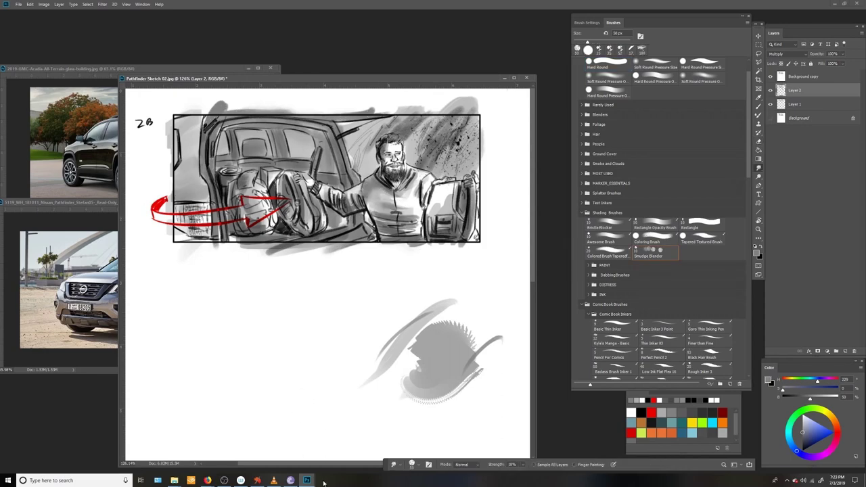
- On a new Multiply layer, deepen the frame around the trunk opening and the bumper edge in mid gray with the FlatMediumInk brush at 15 px
key("z")
left_click(363, 345, "alt")
key("ctrl+shift+alt+n")
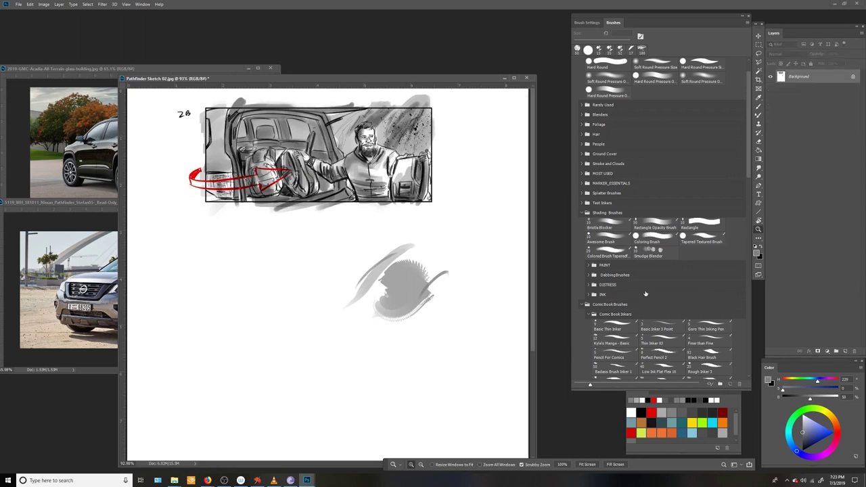
scroll(698, 364, "down", 10)
key("b")
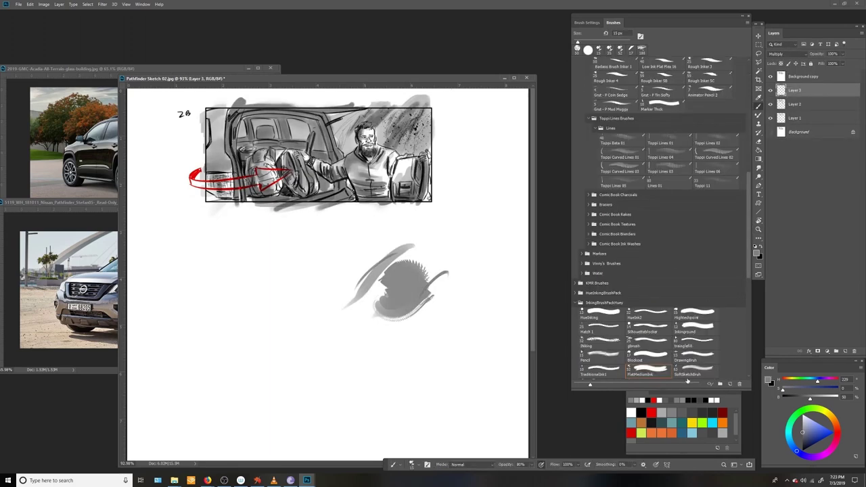
left_click_drag(332, 125, 322, 157)
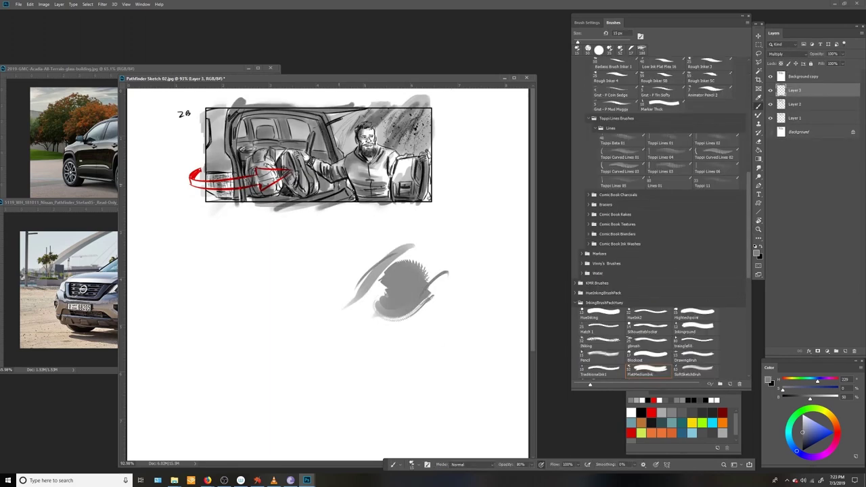
left_click_drag(281, 201, 344, 207)
left_click_drag(237, 117, 234, 159)
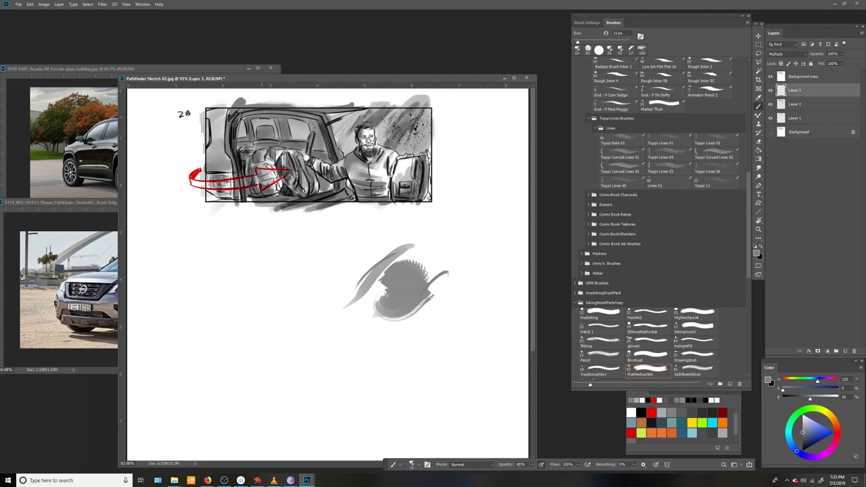
left_click_drag(238, 111, 323, 125)
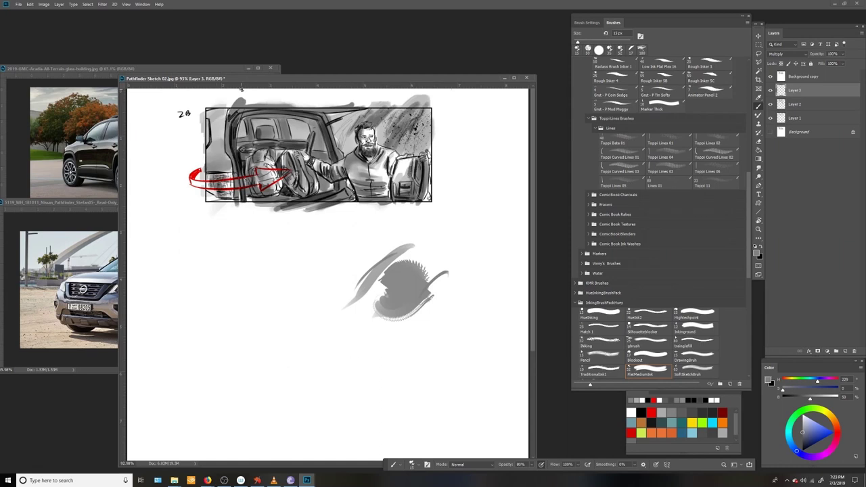
- Add a new layer in Normal mode above the Background copy line art
left_click(817, 80)
left_click(844, 351)
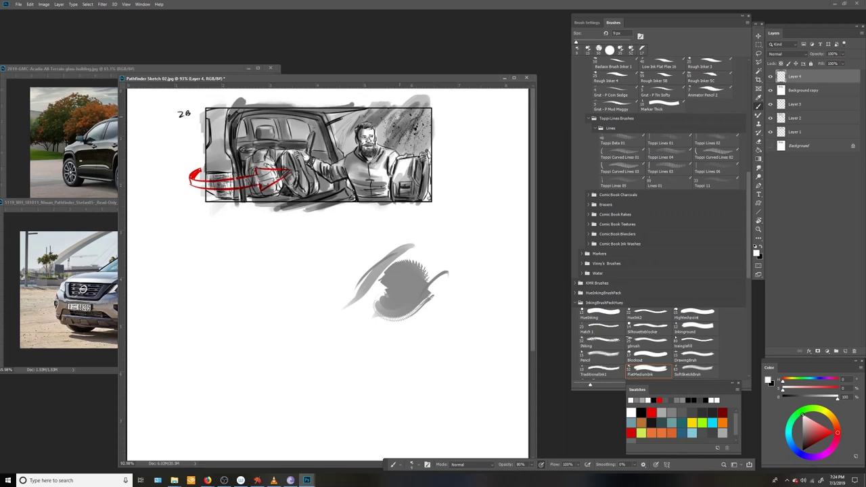
- Select everything outside the 2B frame and delete the overflowing shading and test strokes from the gray tone layers
key("ctrl+1")
left_click(794, 104)
key("w")
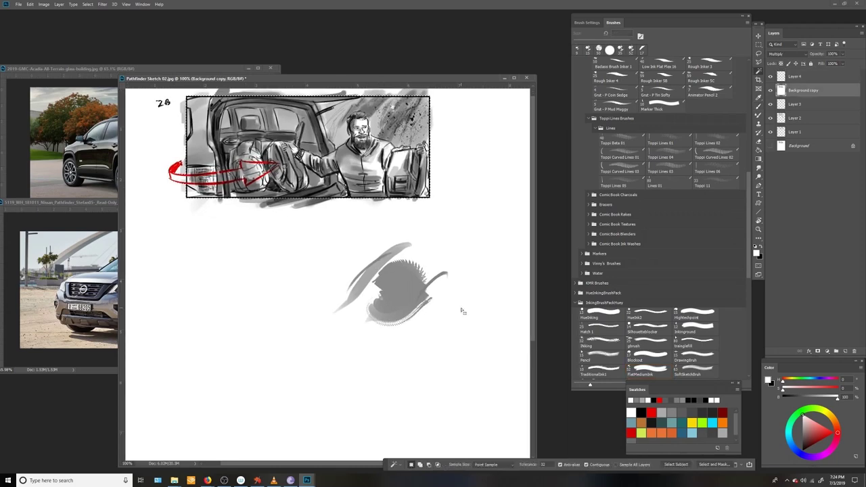
left_click(781, 104, "ctrl")
key("ctrl+shift+i")
key("Delete")
left_click(794, 132)
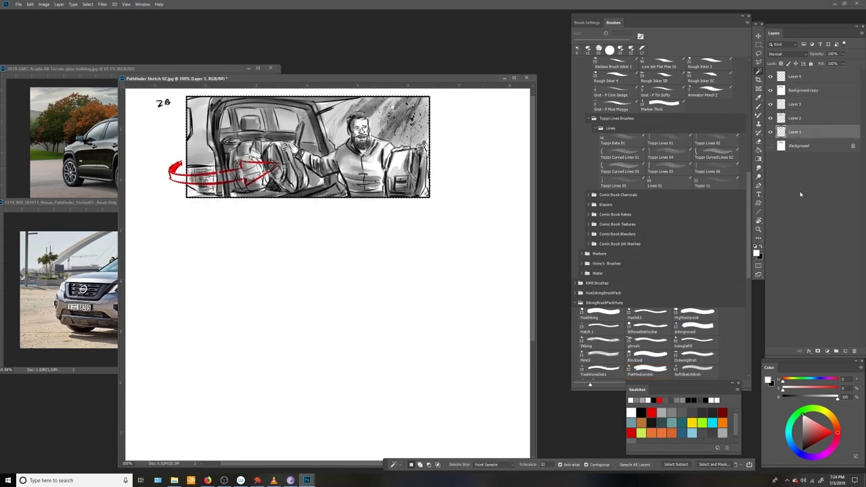
- Clear the selection and merge all visible layers into the Background
key("ctrl+d")
key("z")
key("ctrl+0")
key("ctrl+shift+e")
left_click_drag(471, 333, 464, 352)
- Strengthen the red motion arrow across the trunk with red strokes of the HueInking brush at 8 px
key("r")
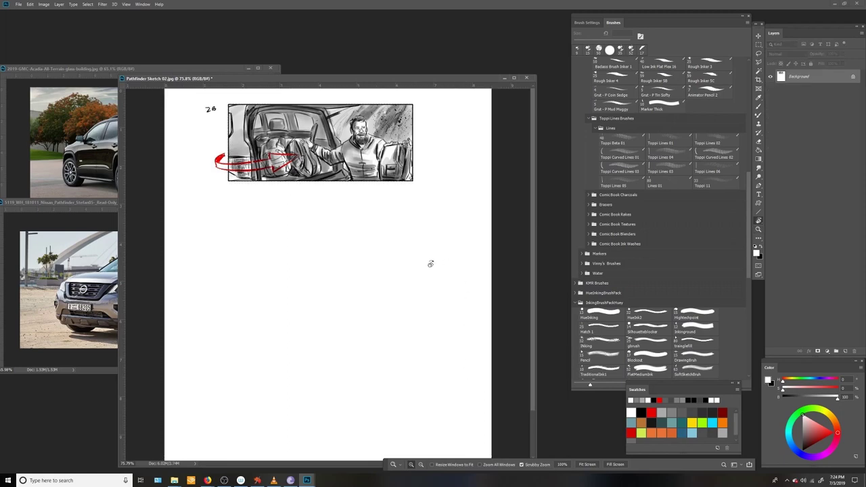
left_click_drag(429, 264, 406, 352)
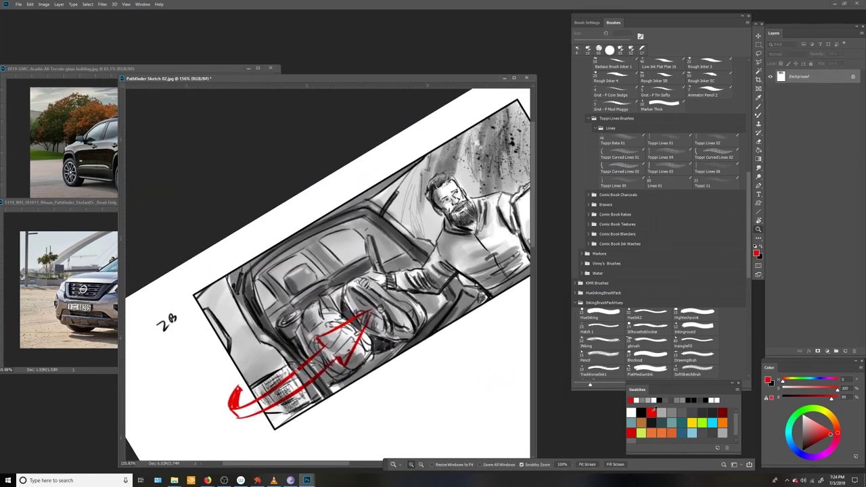
key("z")
left_click(442, 364)
key("b")
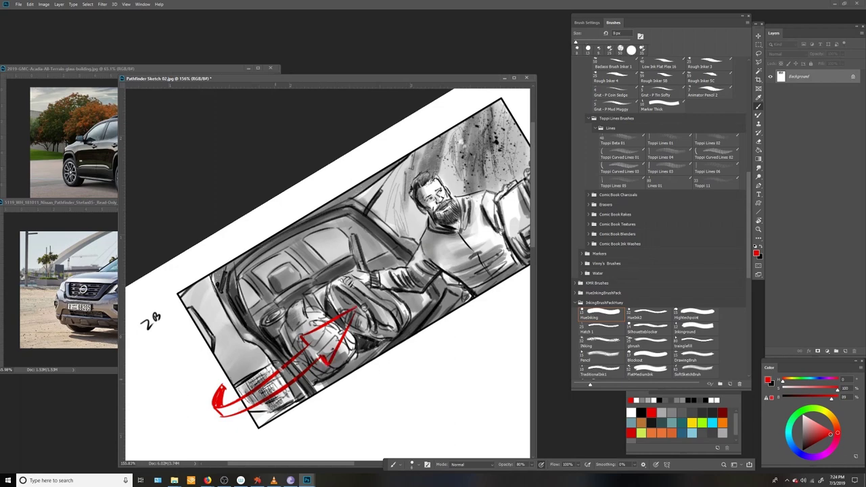
left_click_drag(221, 403, 274, 373)
left_click_drag(222, 414, 310, 371)
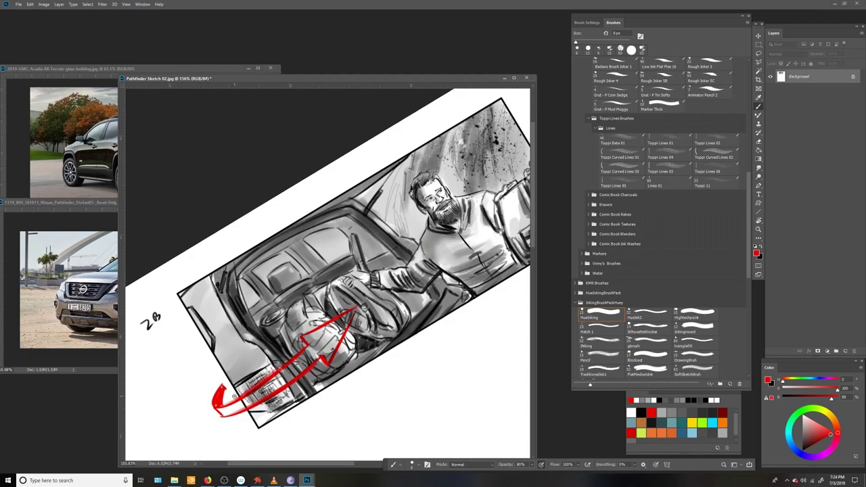
left_click_drag(479, 344, 451, 417)
left_click(452, 375, "alt")
left_click(452, 375, "alt")
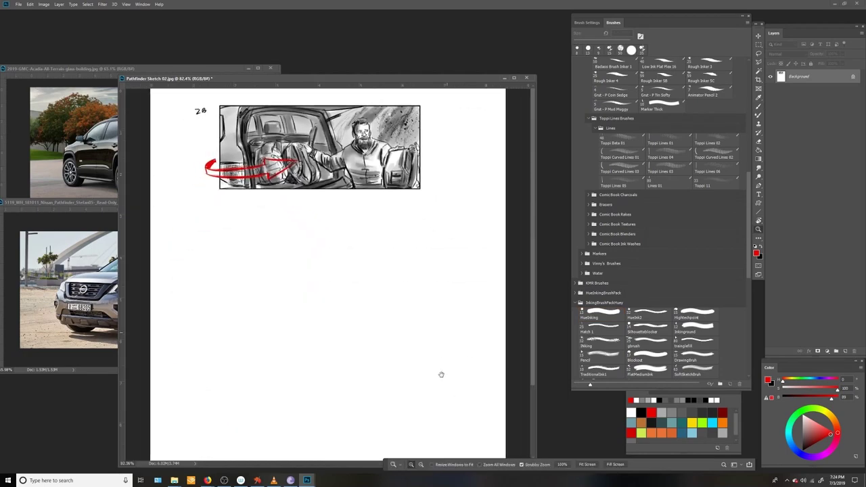